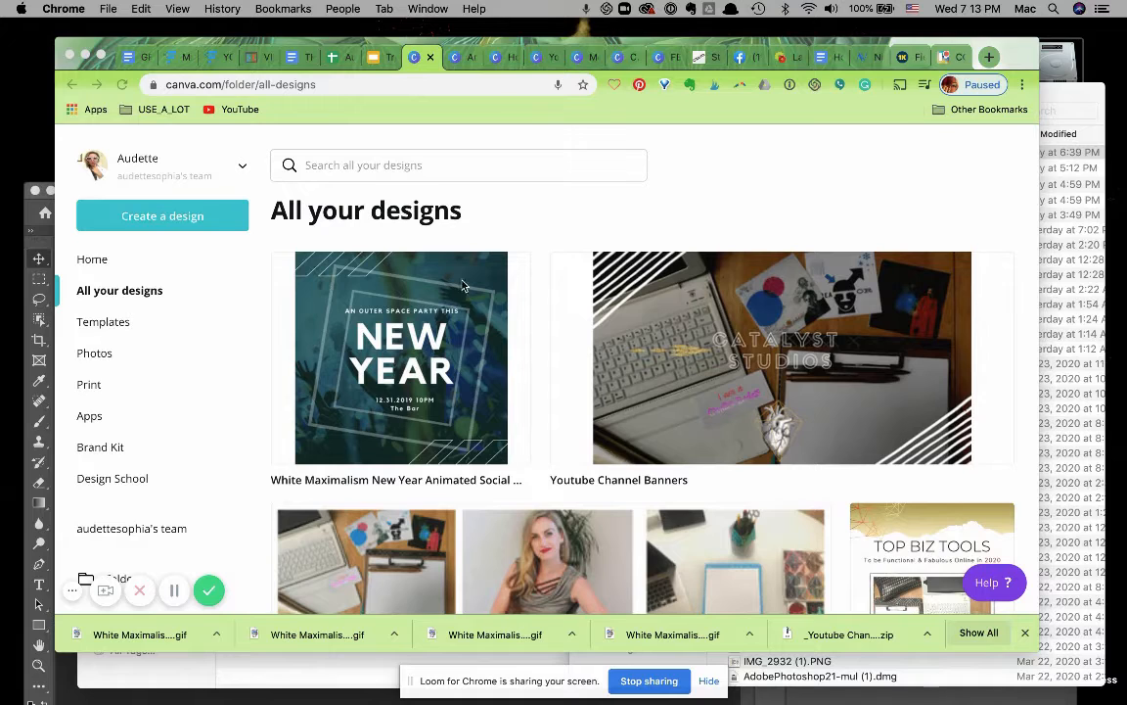
# Create a new Animated Social Media design by searching the design types for "anima".
pyautogui.click(182, 221)
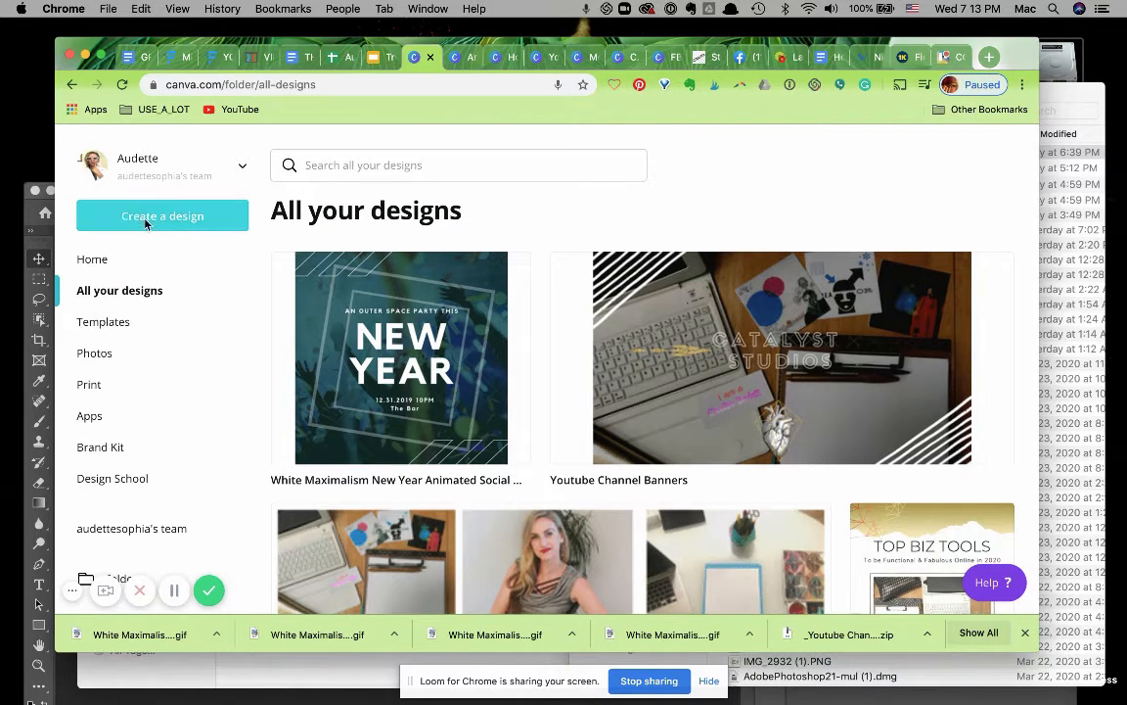
pyautogui.click(147, 222)
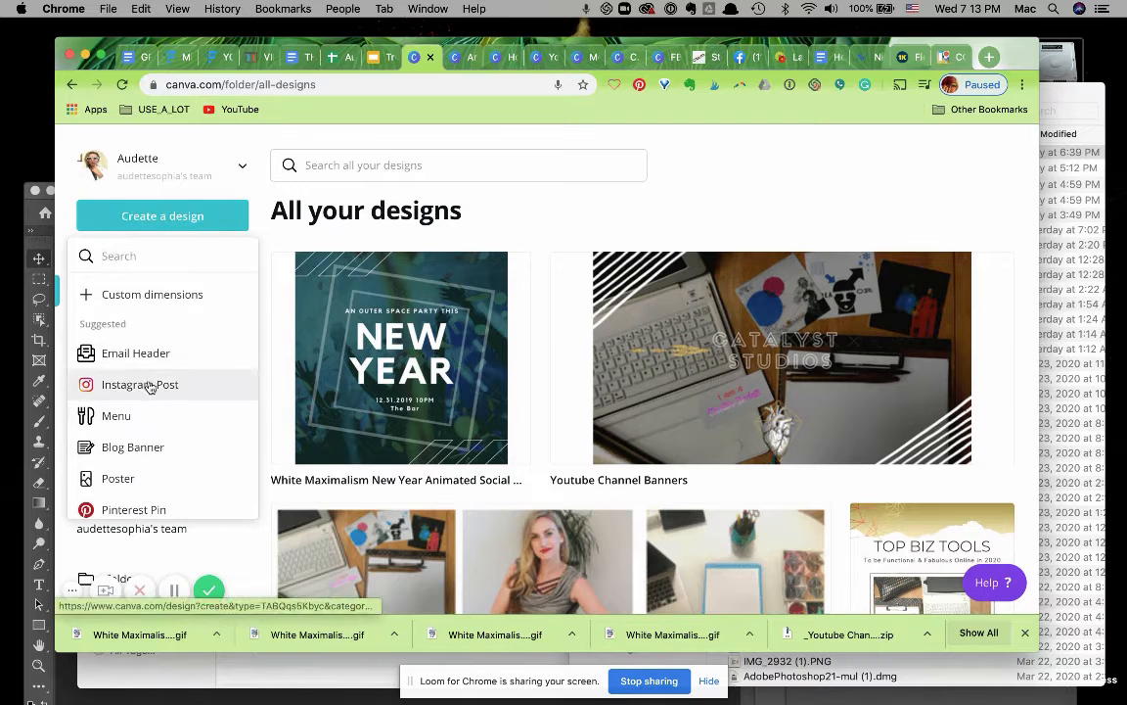
pyautogui.scroll(-6, 150, 385)
pyautogui.scroll(-10, 150, 389)
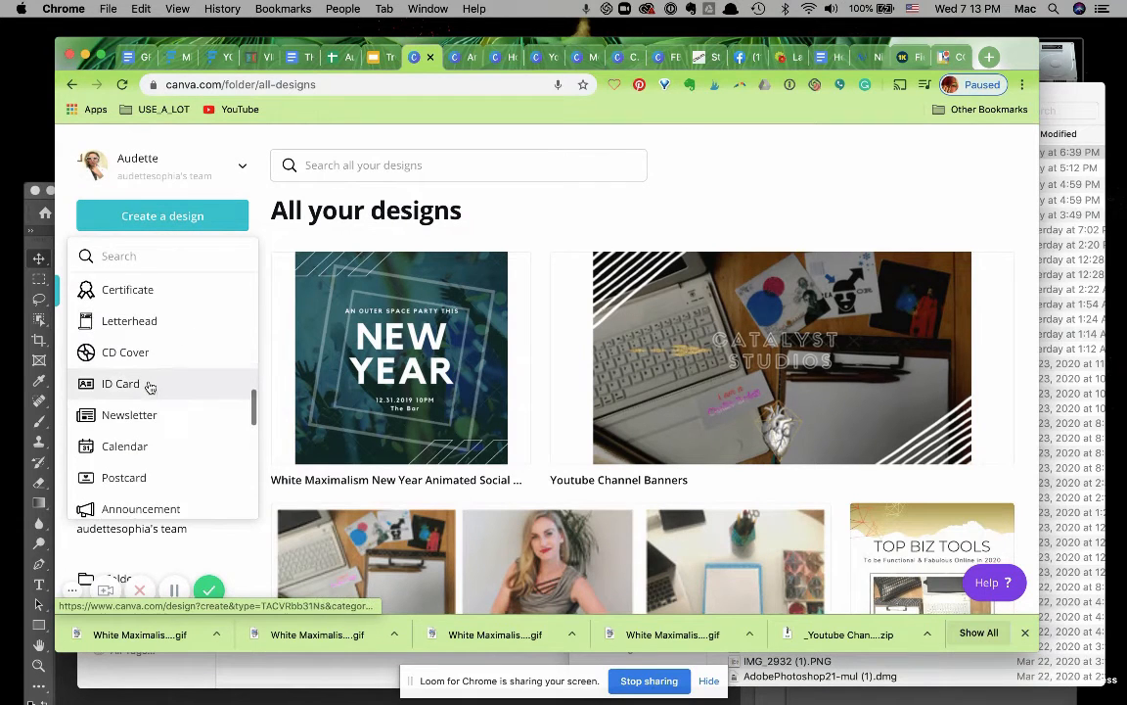
pyautogui.scroll(-5, 148, 387)
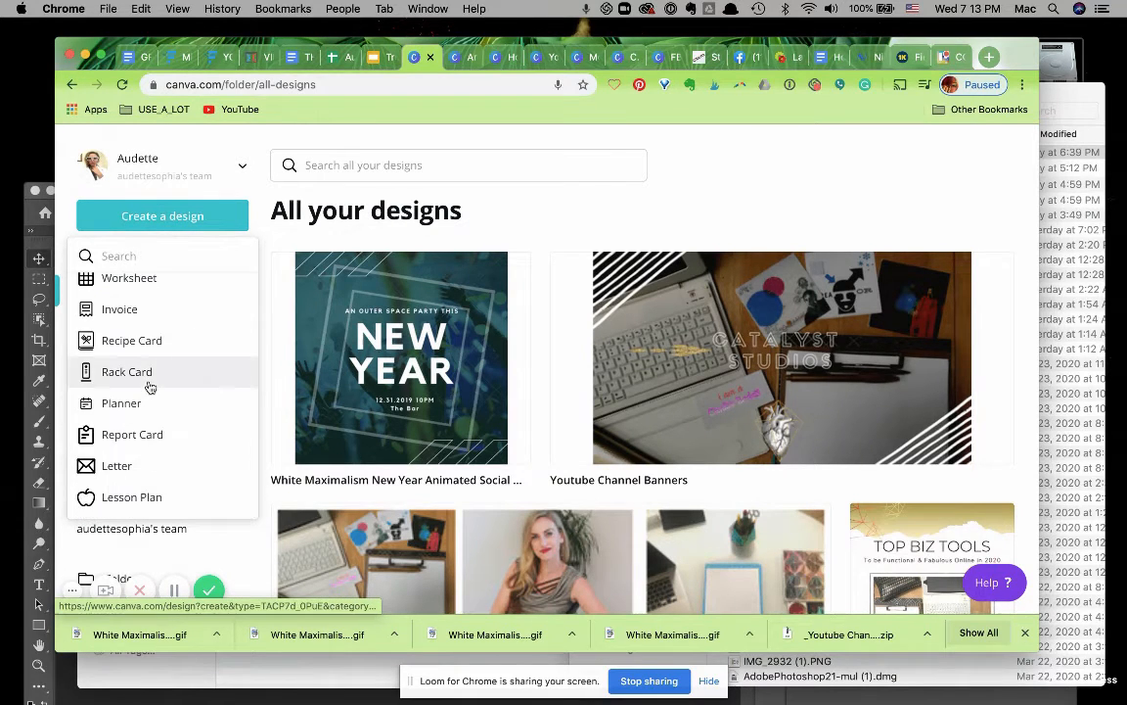
pyautogui.scroll(20, 149, 385)
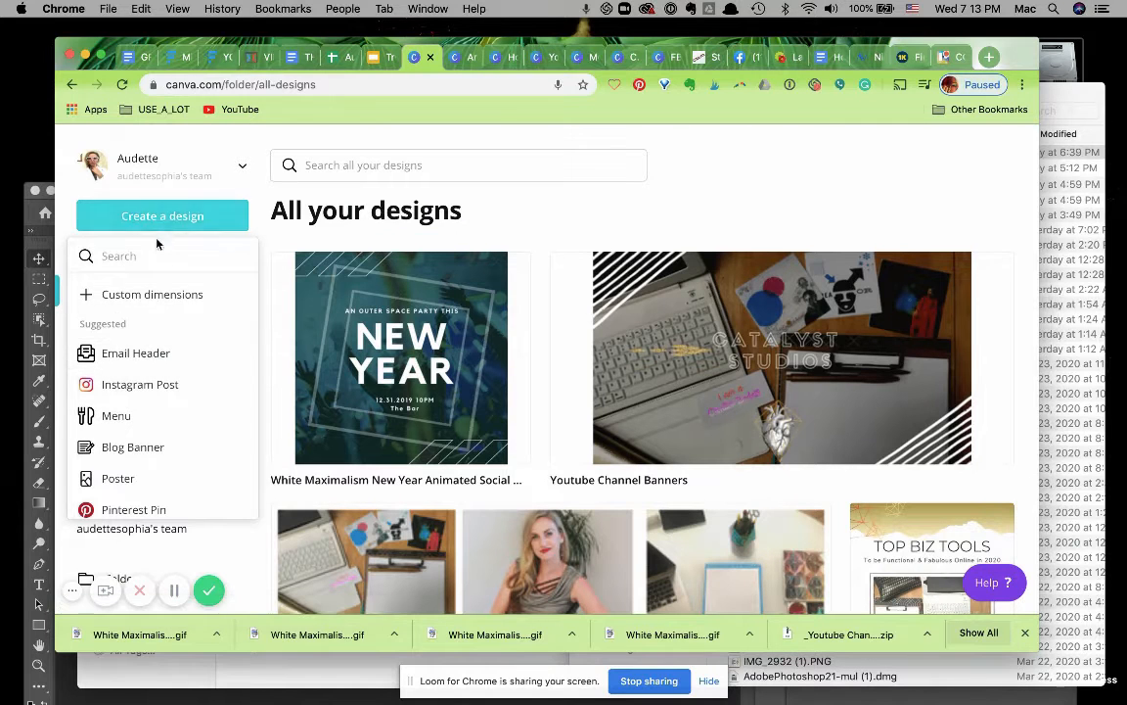
pyautogui.write('anima')
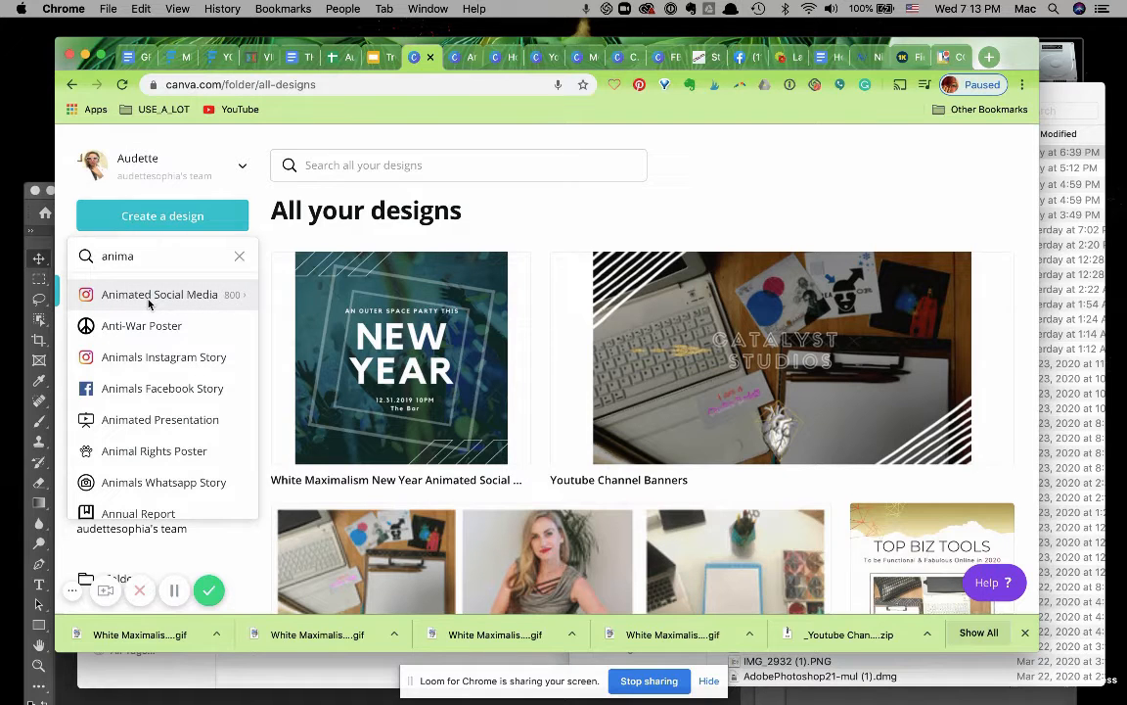
pyautogui.click(137, 298)
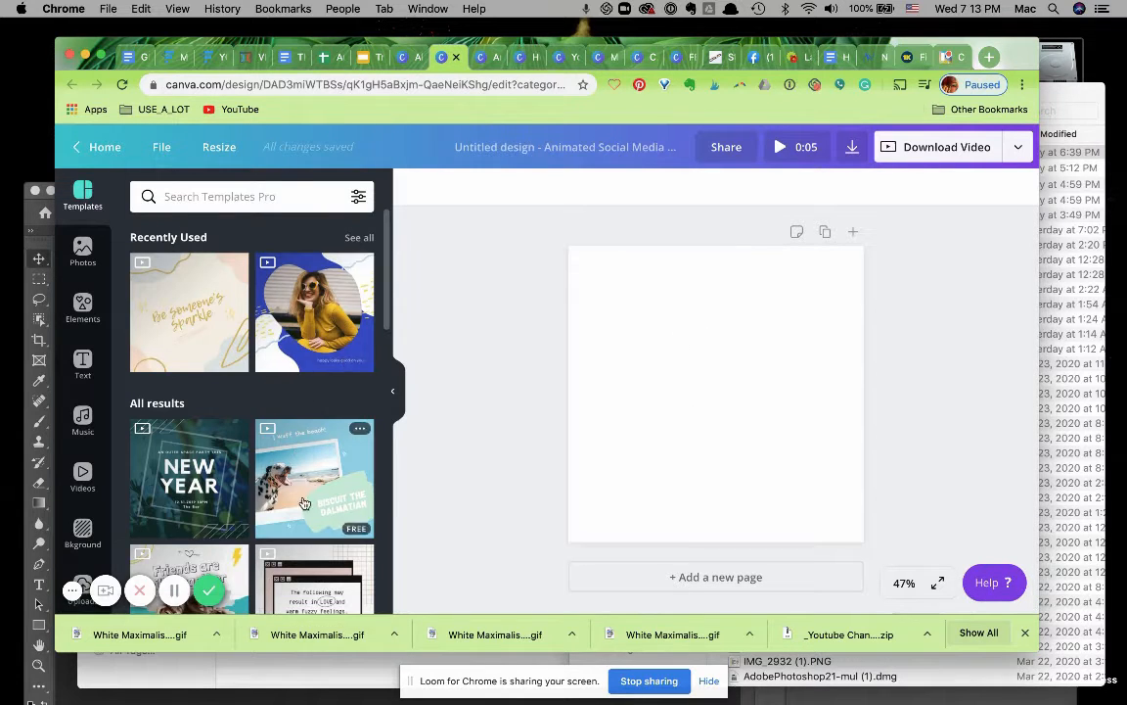
# Apply the "Be someone's sparkle" animated template to the first page and add a new page.
pyautogui.moveTo(189, 312); pyautogui.dragTo(675, 351)
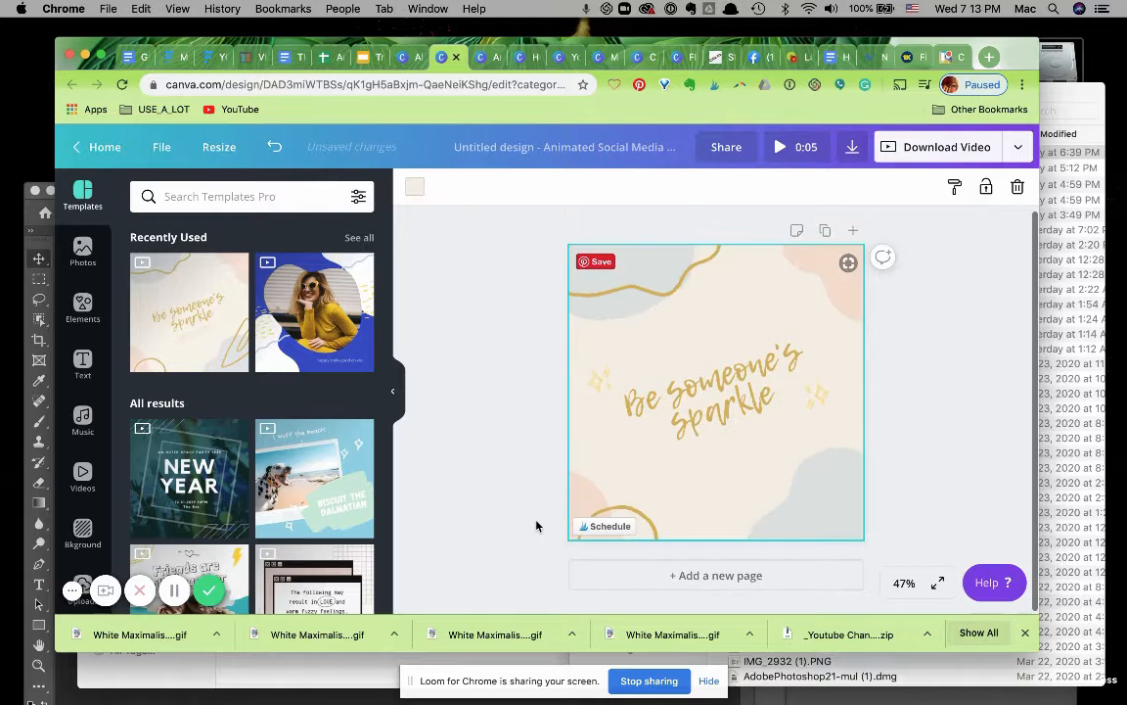
pyautogui.click(725, 577)
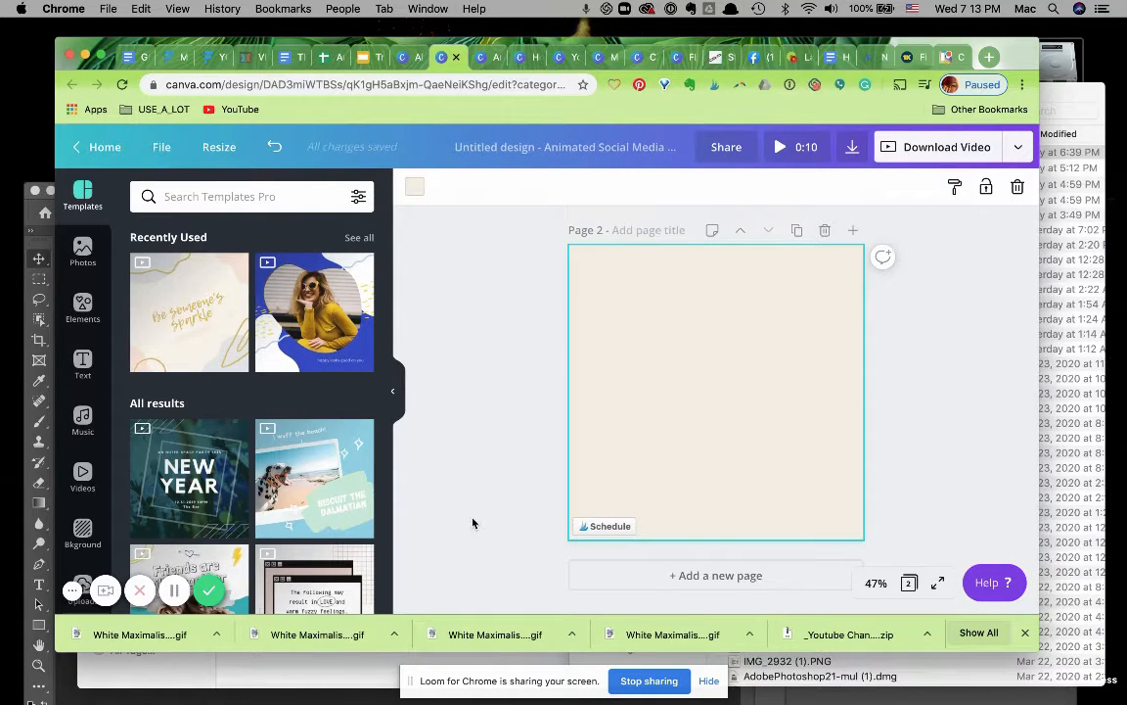
# Apply the "Friends are silly together" template to page 2 and add a third page.
pyautogui.scroll(-3, 240, 528)
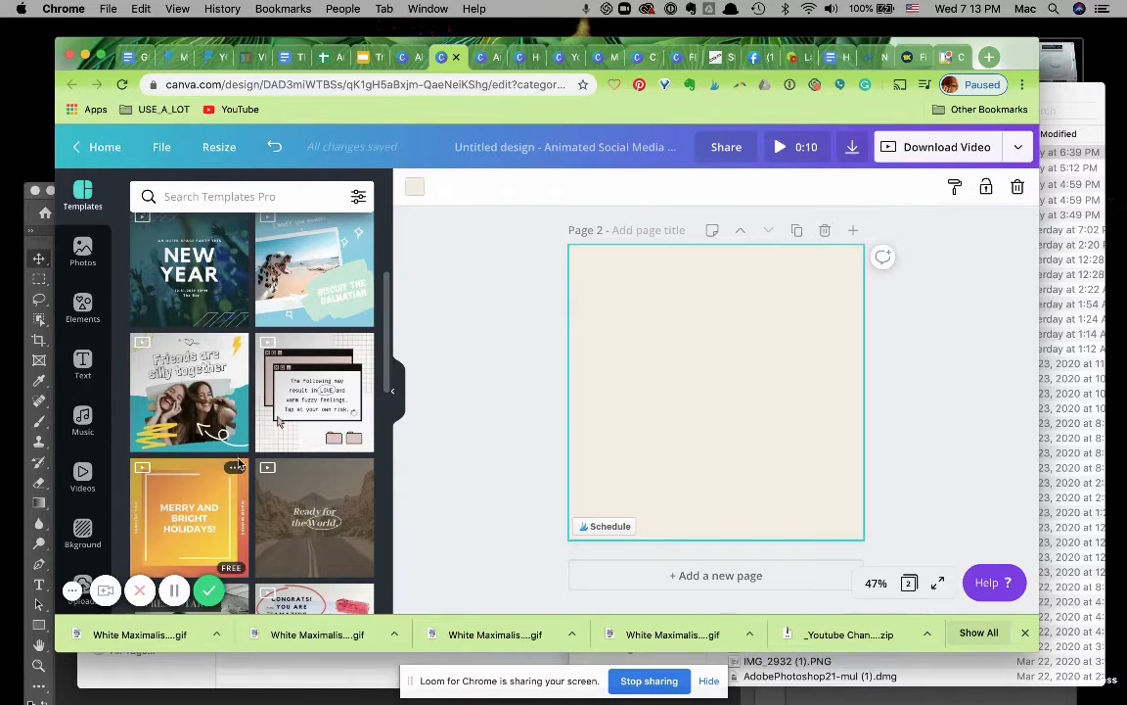
pyautogui.moveTo(209, 383); pyautogui.dragTo(622, 302)
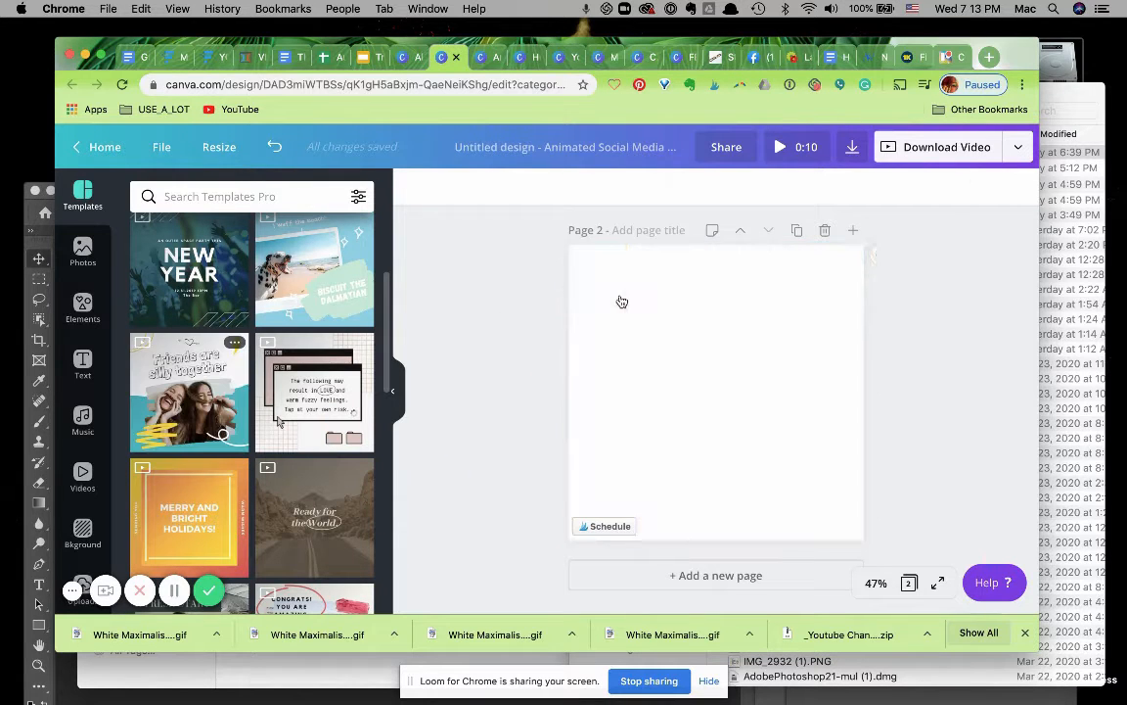
pyautogui.click(747, 576)
# Apply the yellow "shop brand new collection" template to page 3.
pyautogui.scroll(-5, 300, 543)
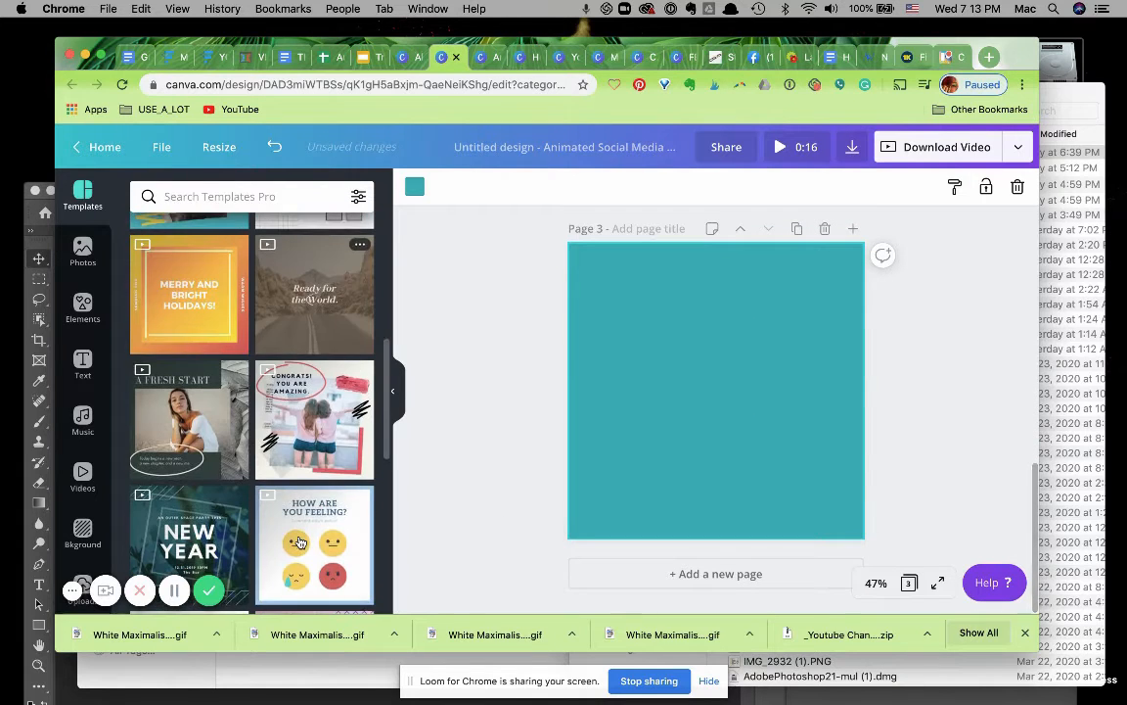
pyautogui.scroll(-10, 300, 542)
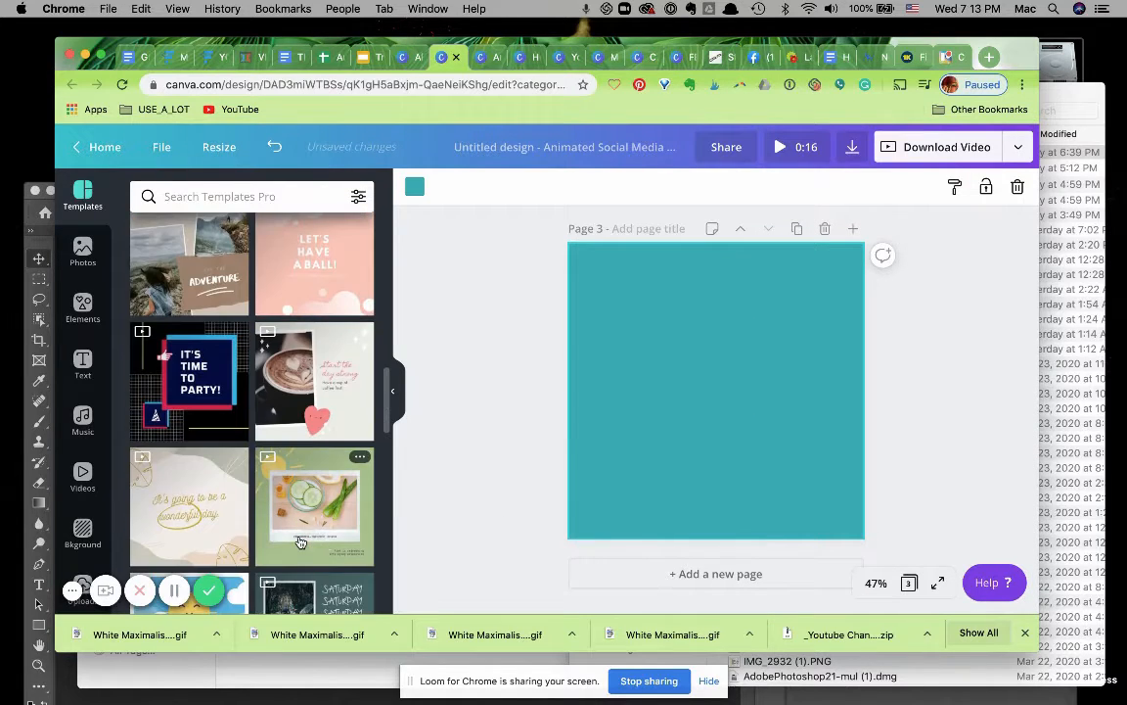
pyautogui.scroll(-5, 300, 542)
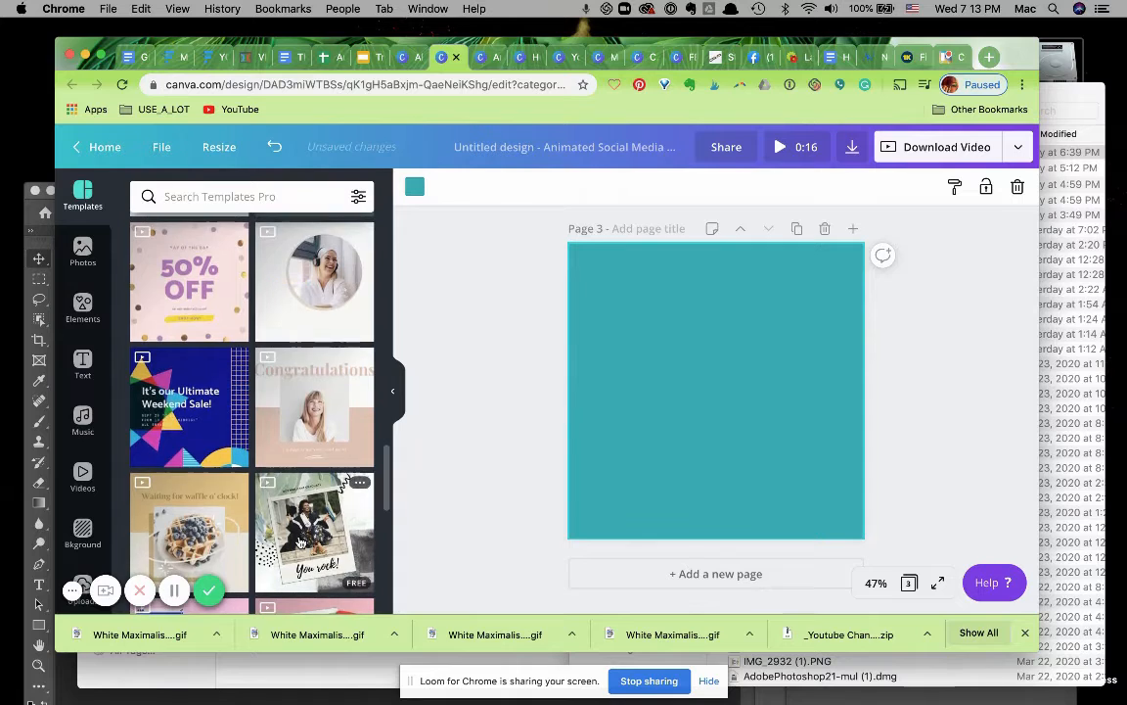
pyautogui.scroll(-5, 300, 542)
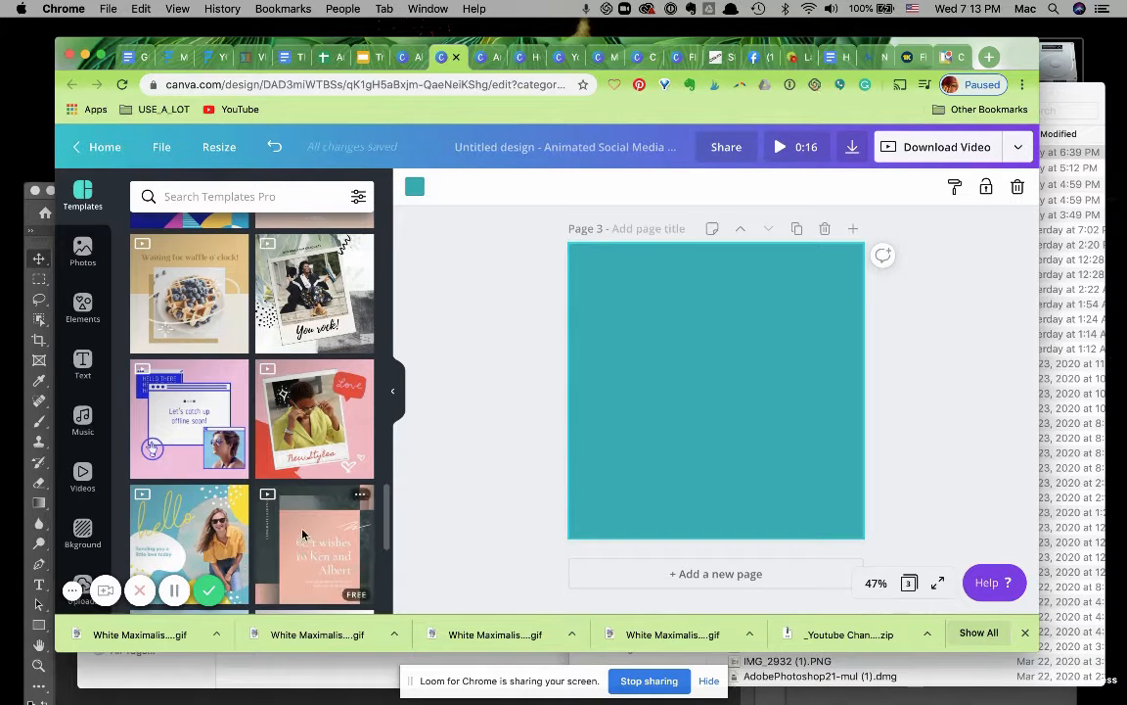
pyautogui.scroll(-3, 302, 534)
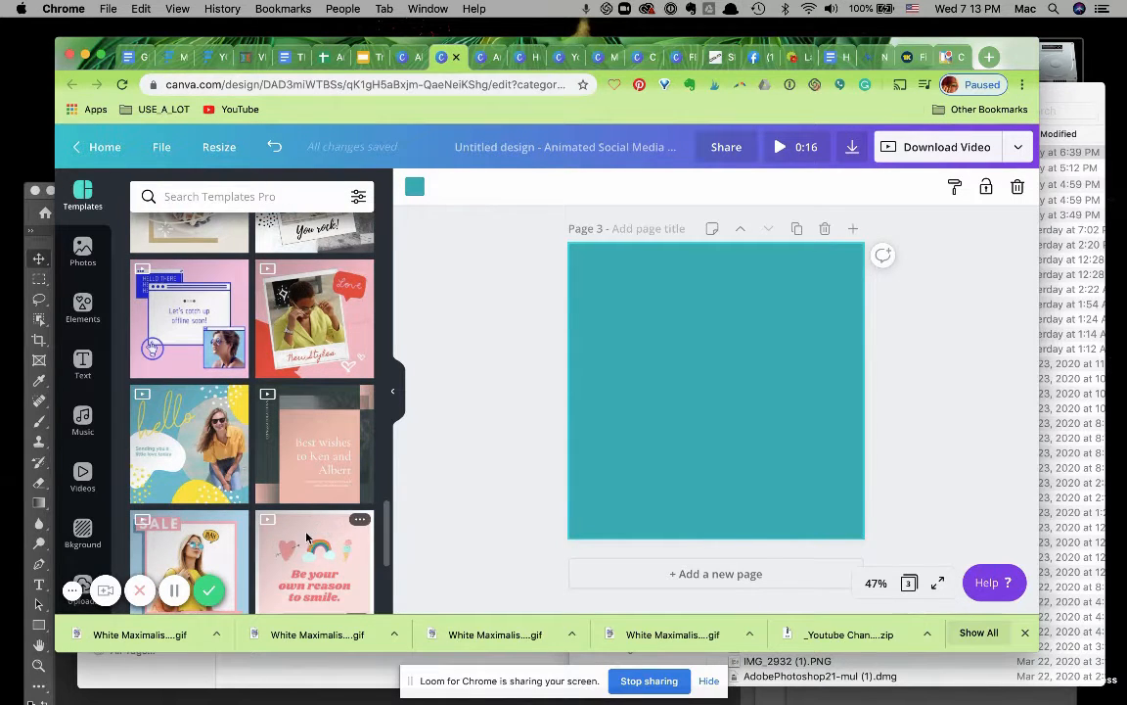
pyautogui.scroll(-10, 298, 556)
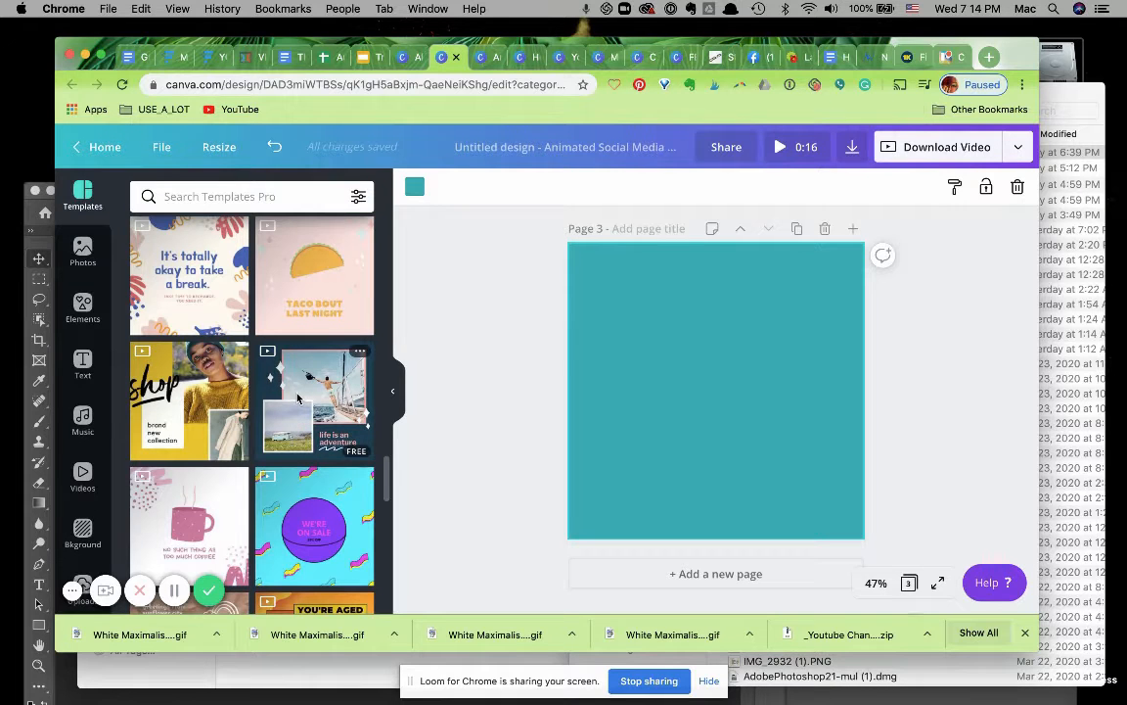
pyautogui.click(189, 401)
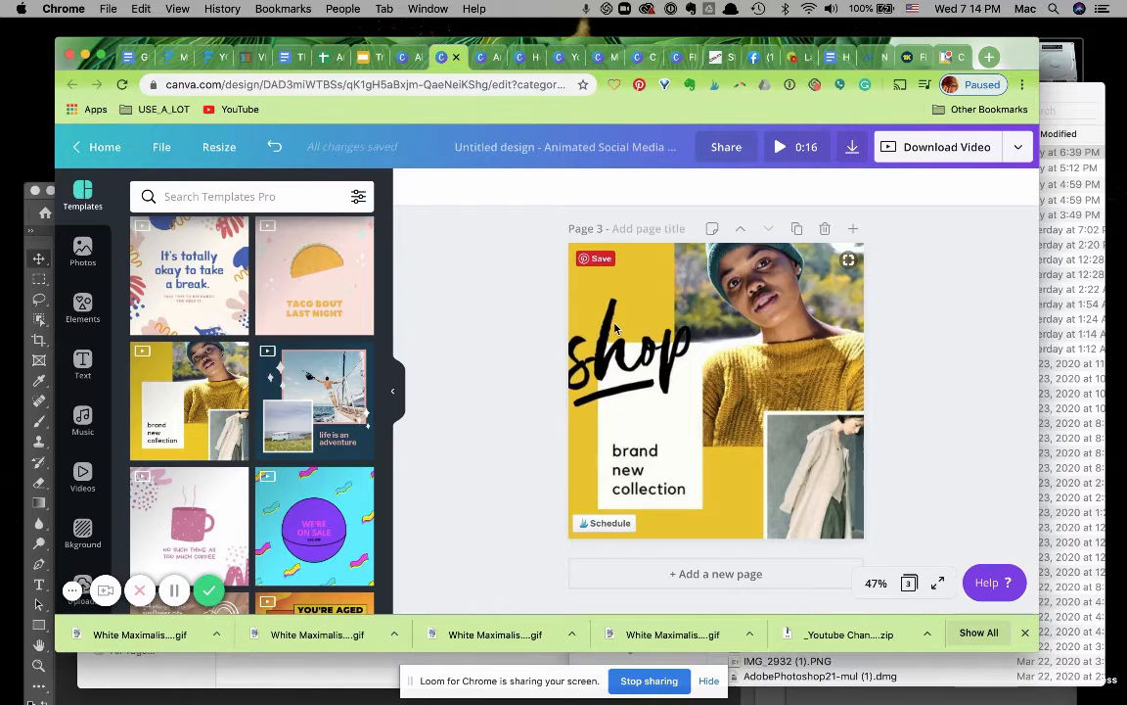
# Set the first page's background colour to white.
pyautogui.click(615, 327)
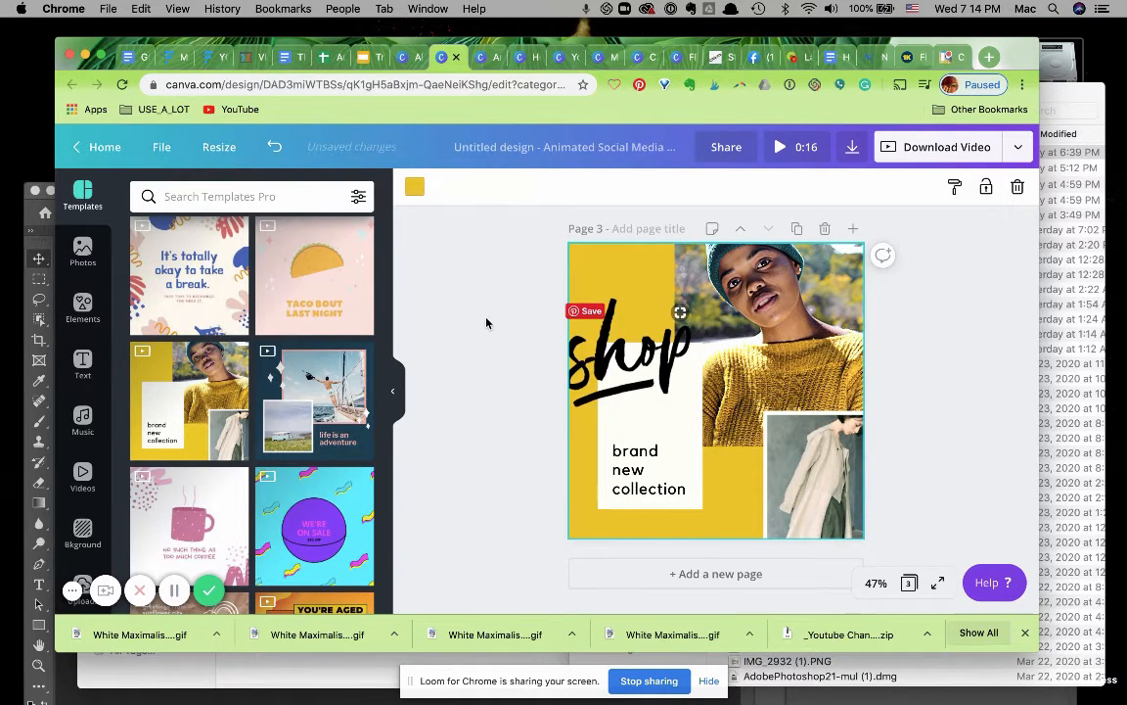
pyautogui.scroll(10, 485, 320)
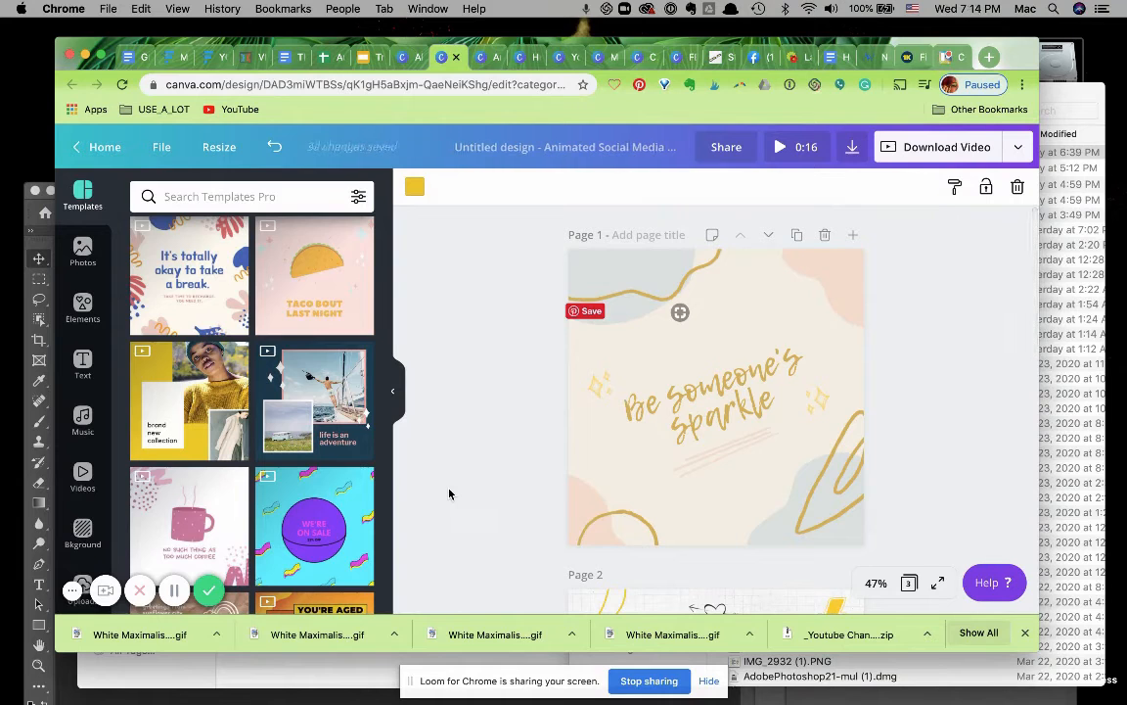
pyautogui.scroll(-5, 448, 489)
pyautogui.scroll(5, 447, 487)
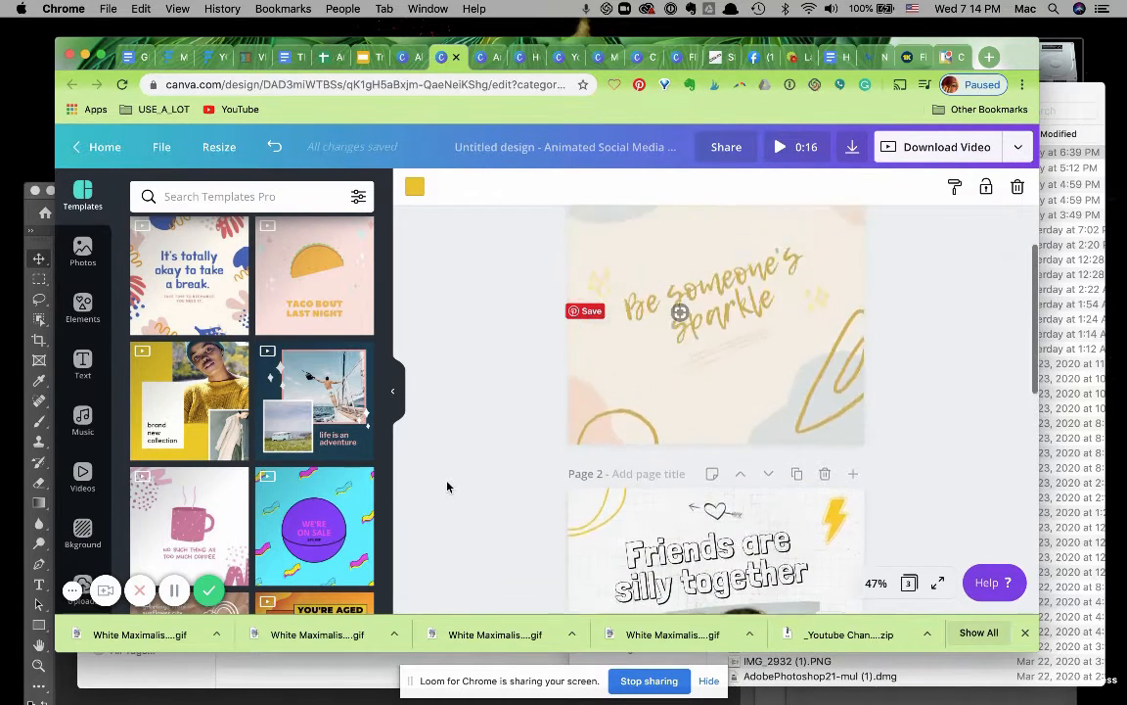
pyautogui.click(500, 324)
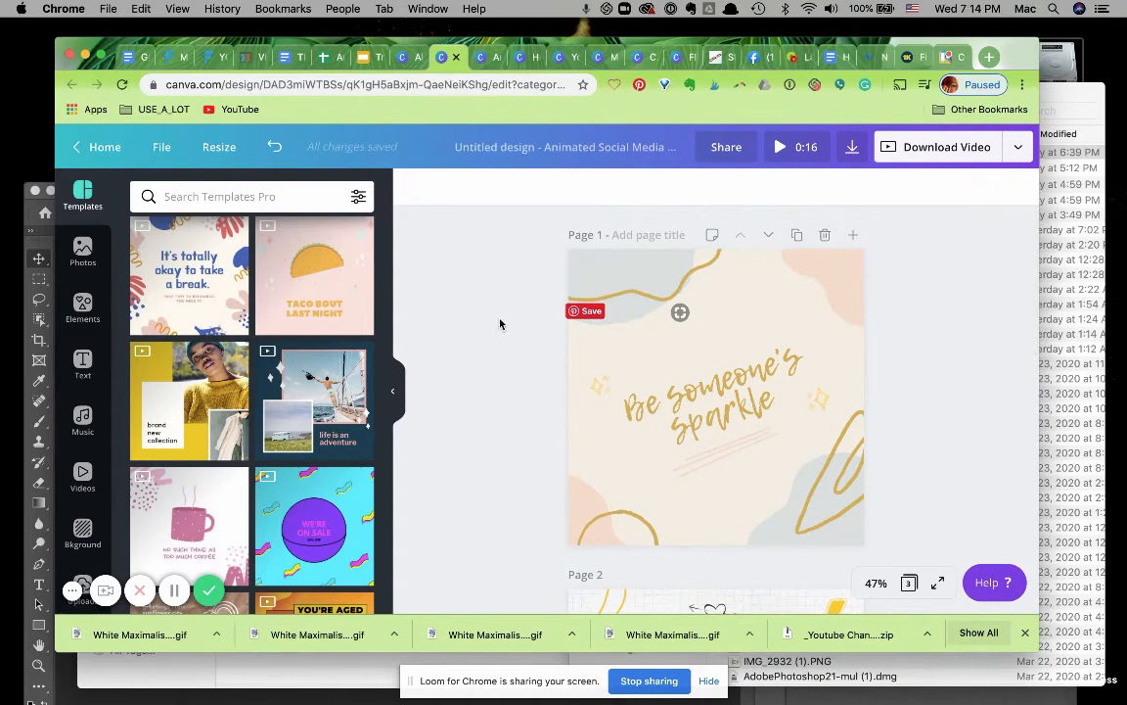
pyautogui.click(606, 448)
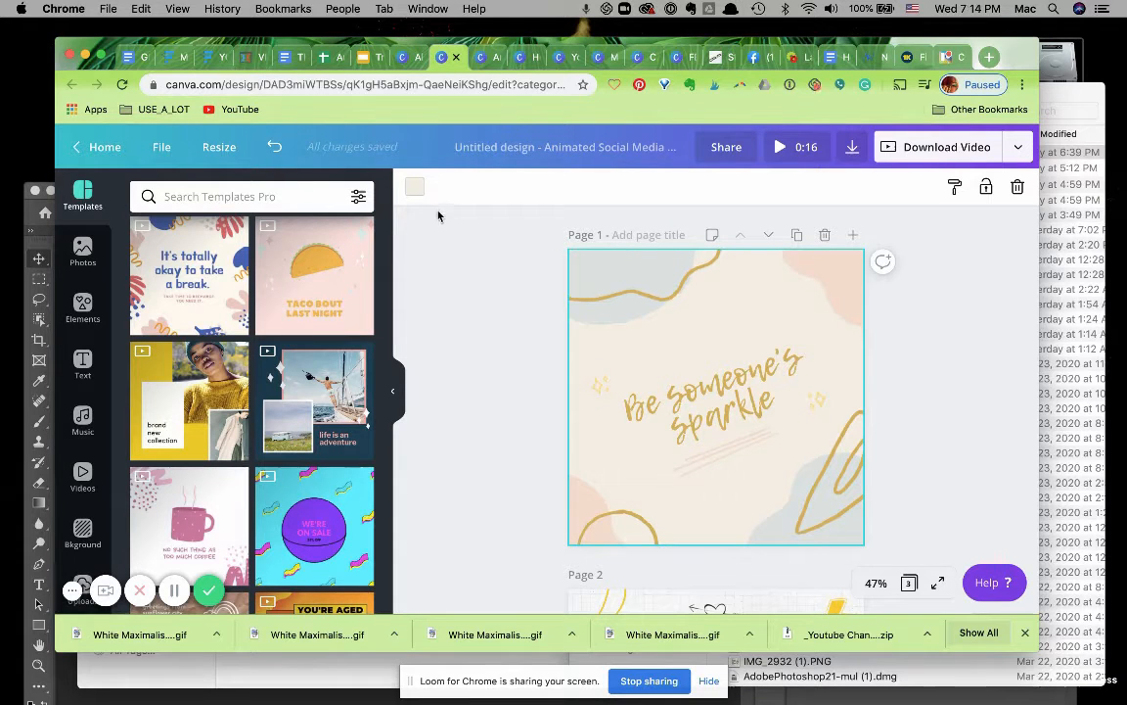
pyautogui.click(414, 188)
pyautogui.click(272, 386)
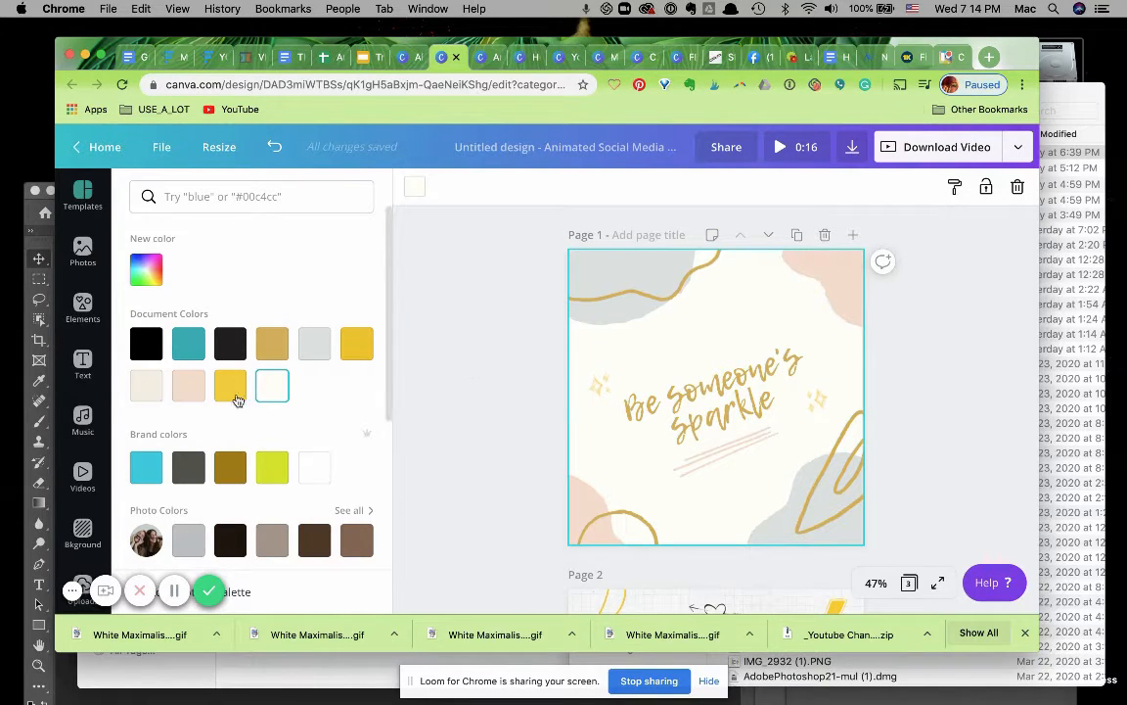
pyautogui.click(316, 470)
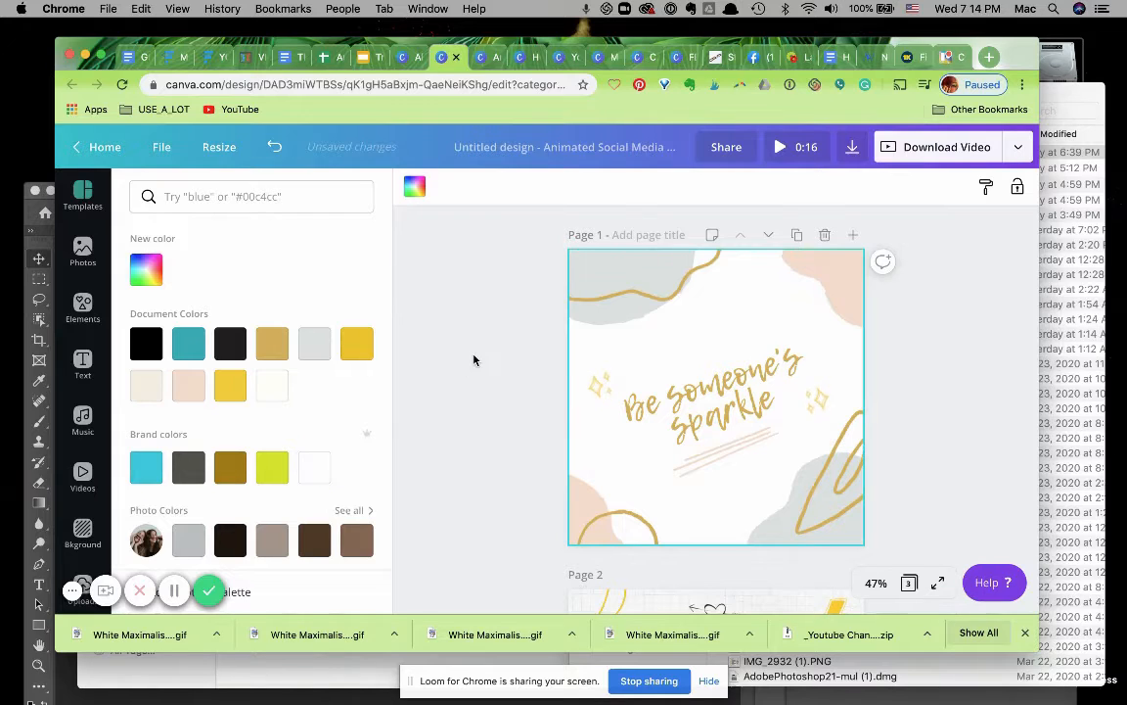
# Recolour the top-right and bottom-left blobs on page 1 with the turquoise brand colour.
pyautogui.click(834, 257)
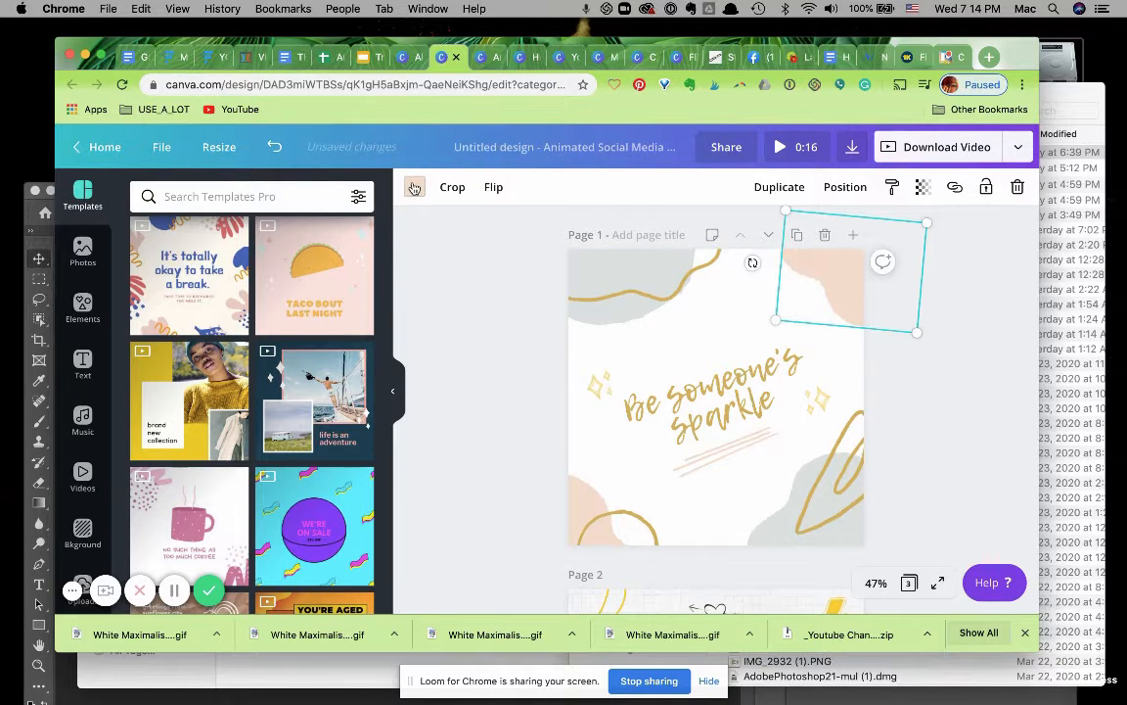
pyautogui.click(414, 187)
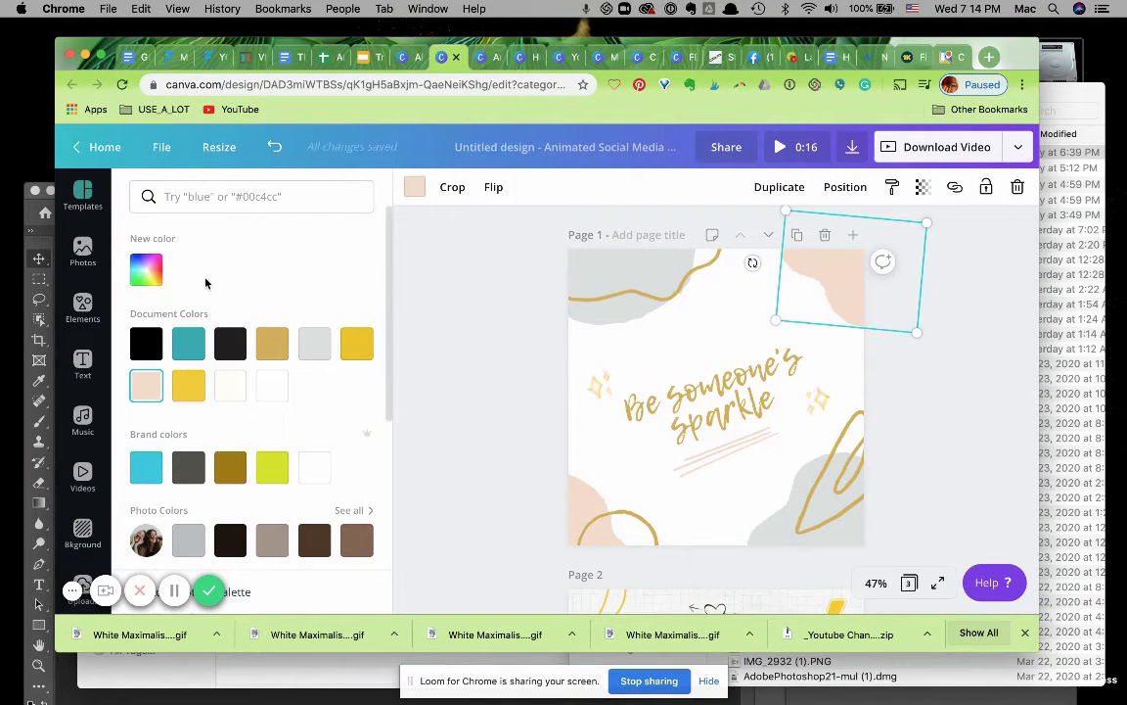
pyautogui.click(149, 474)
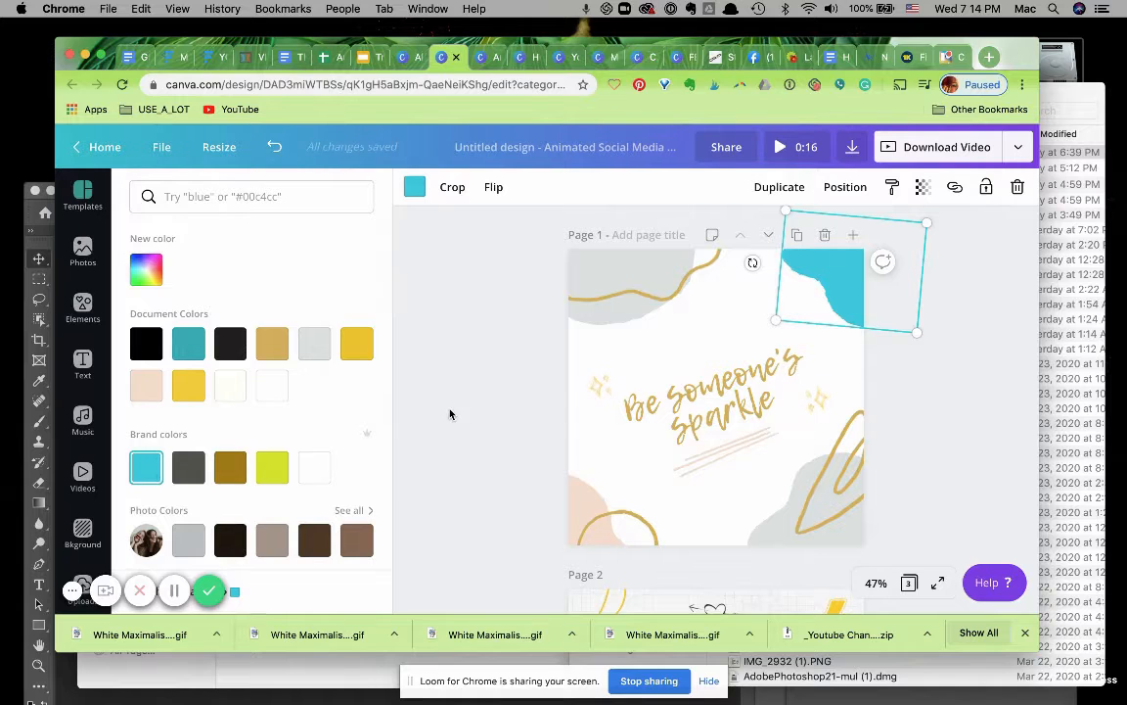
pyautogui.click(541, 502)
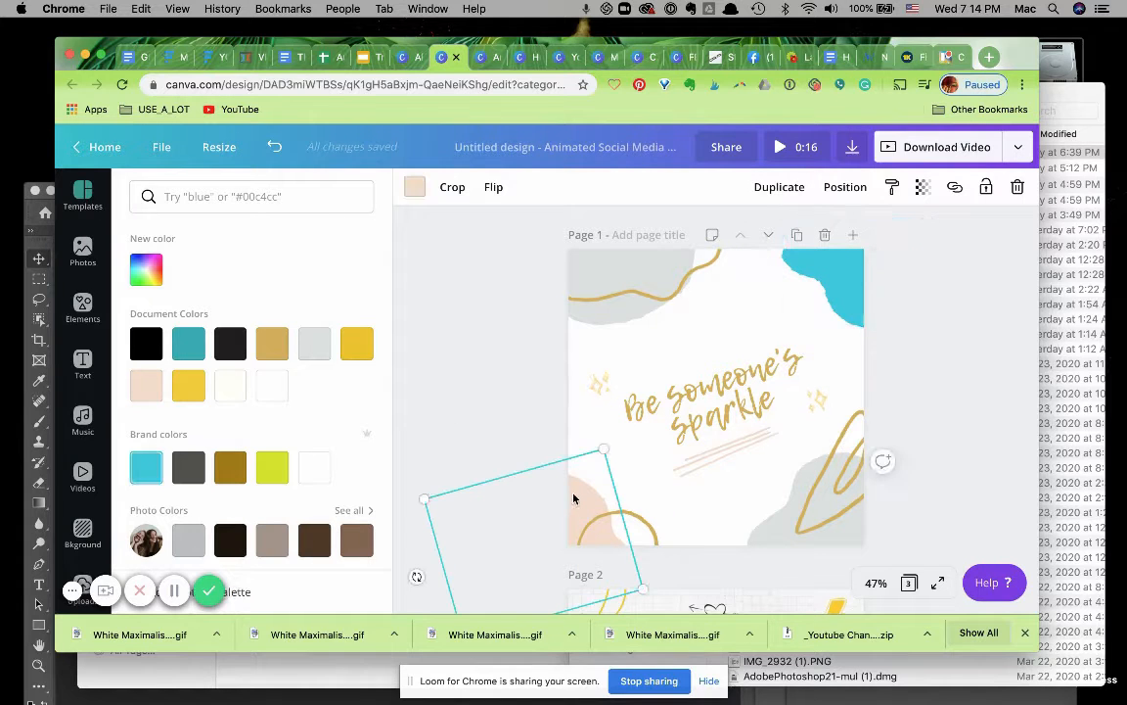
pyautogui.click(147, 471)
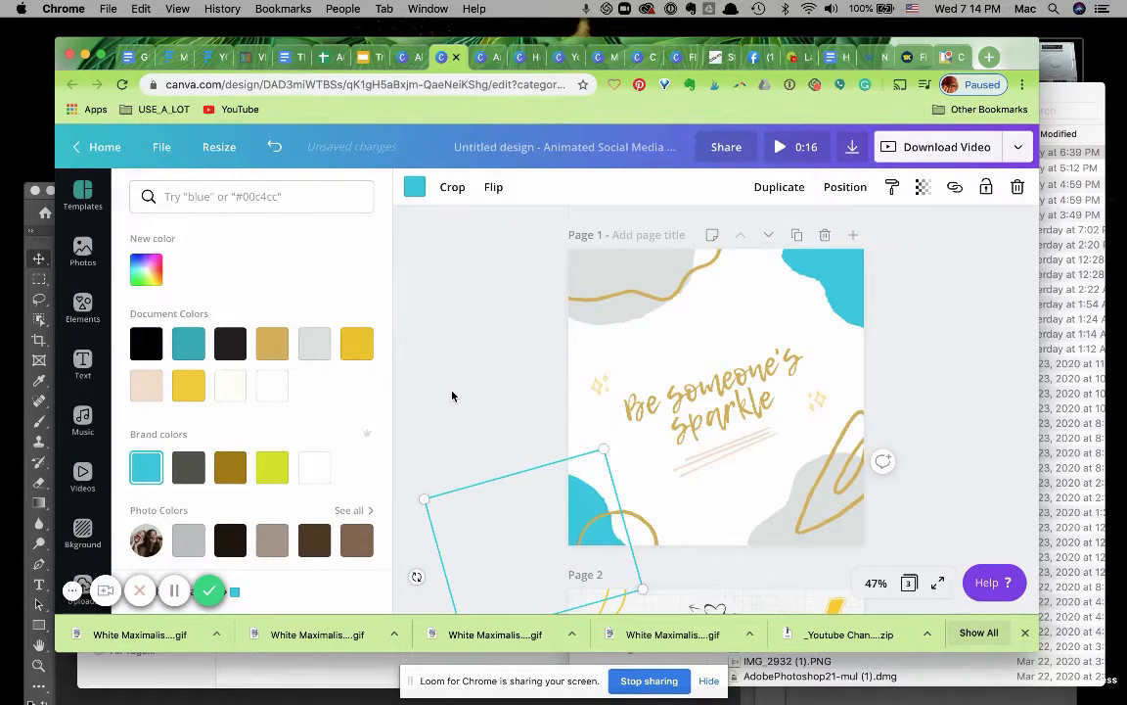
# Try recolouring the top-left gold squiggle coral red, then undo the change.
pyautogui.click(599, 269)
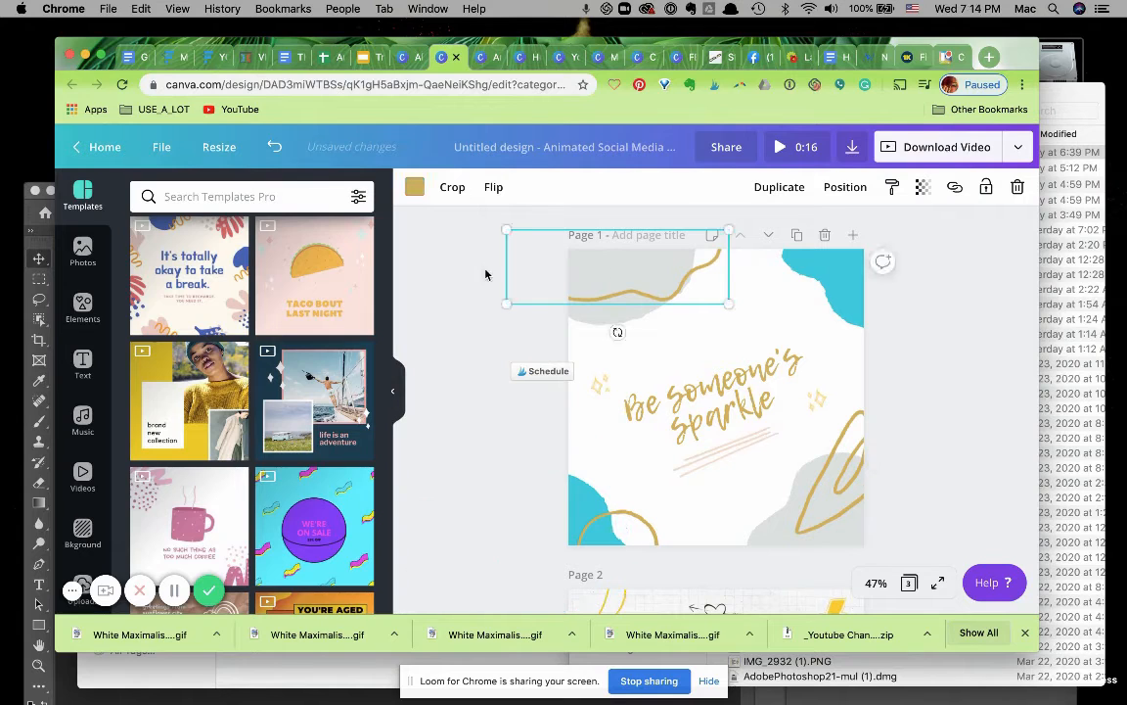
pyautogui.click(414, 189)
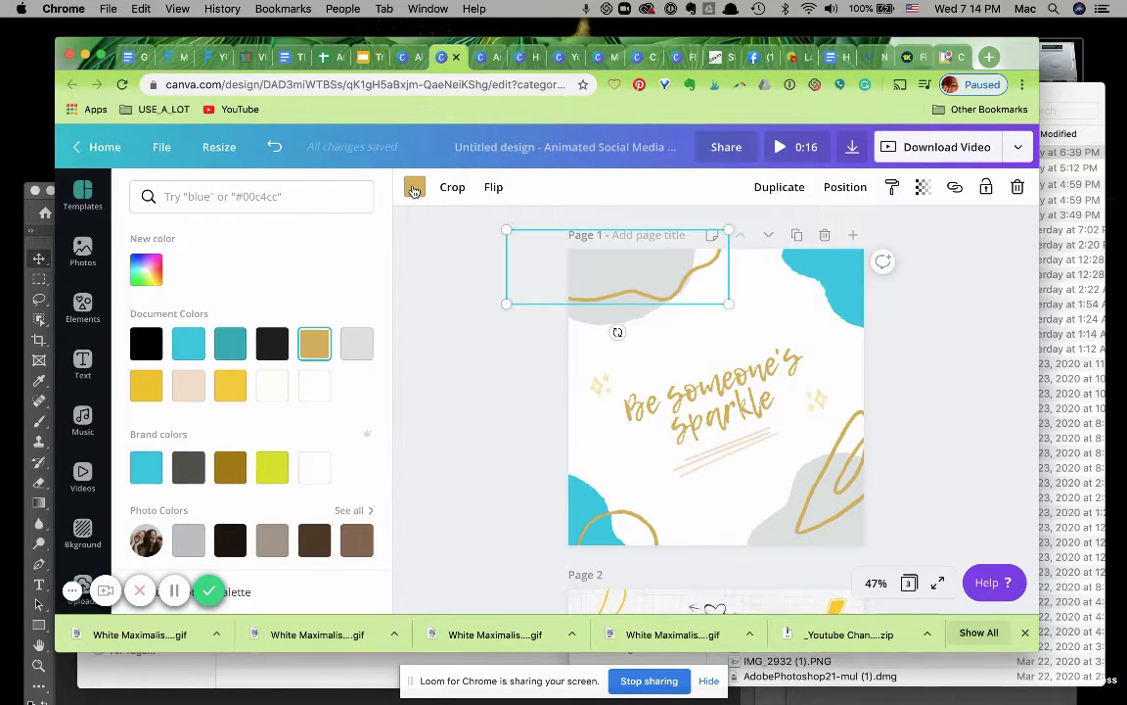
pyautogui.scroll(-5, 313, 415)
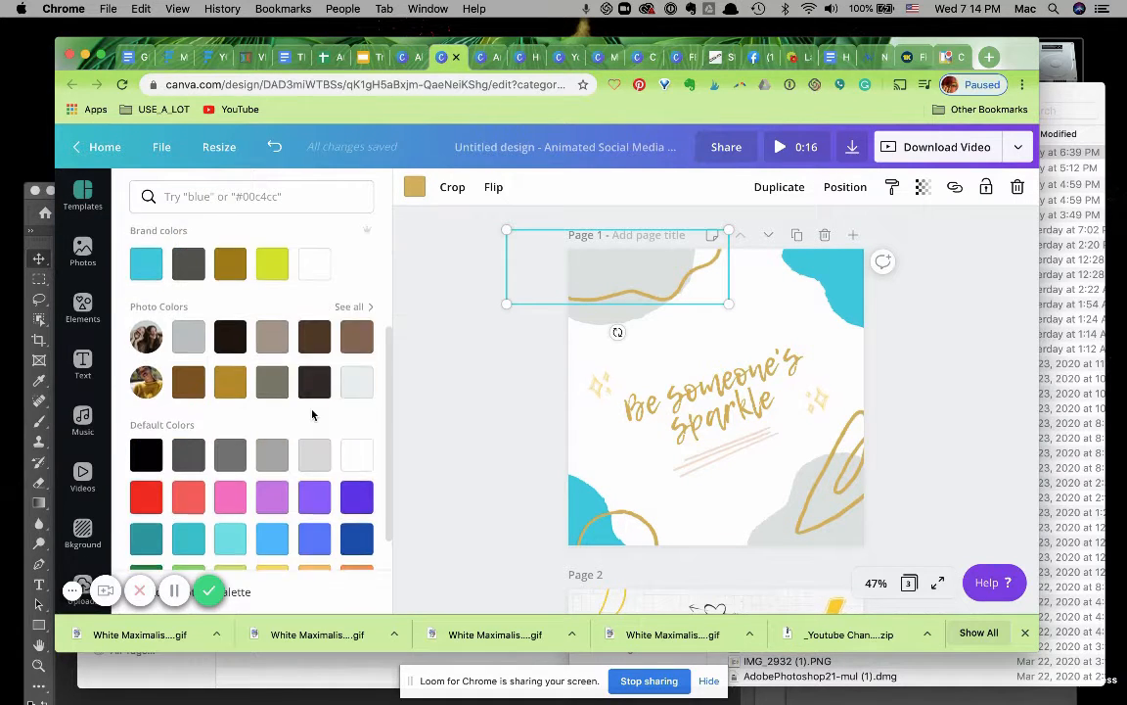
pyautogui.click(186, 469)
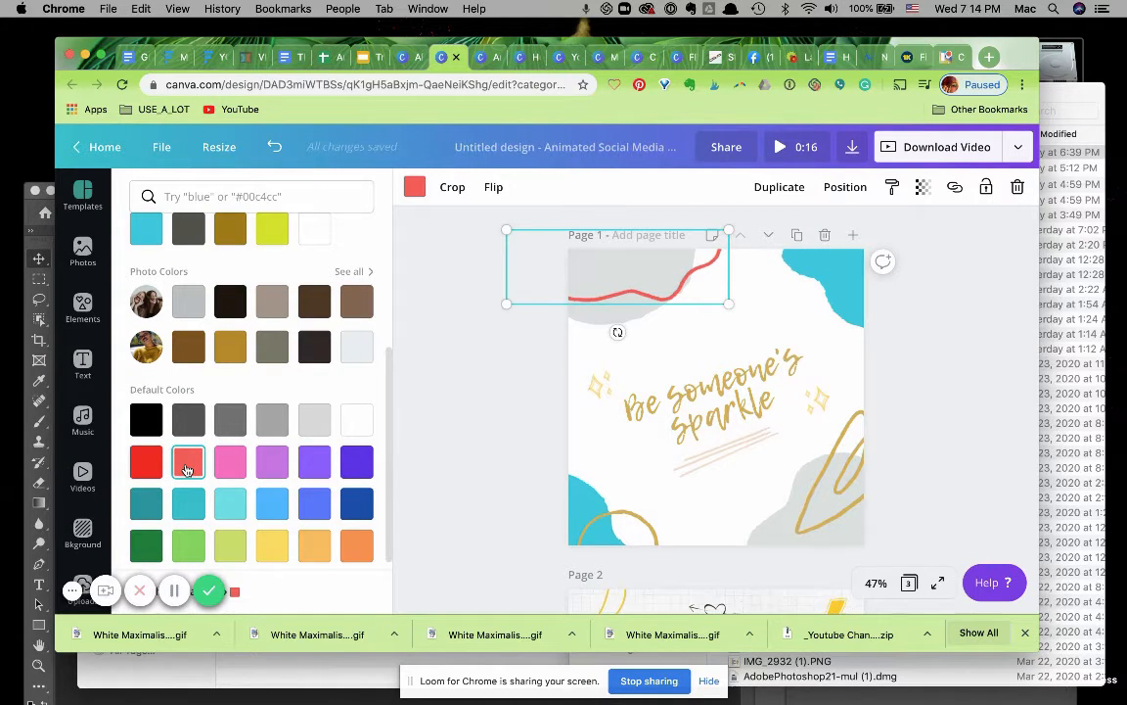
pyautogui.press('super+z')
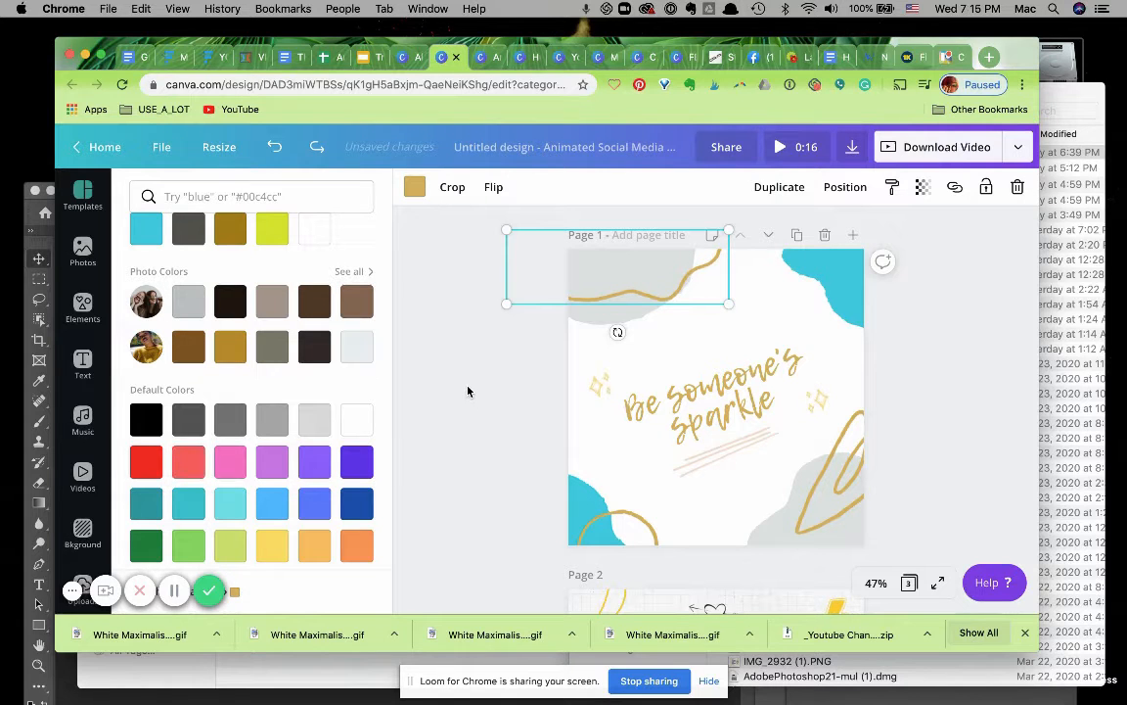
# Recolour the grey blob in page 1's top-left corner coral red.
pyautogui.click(515, 436)
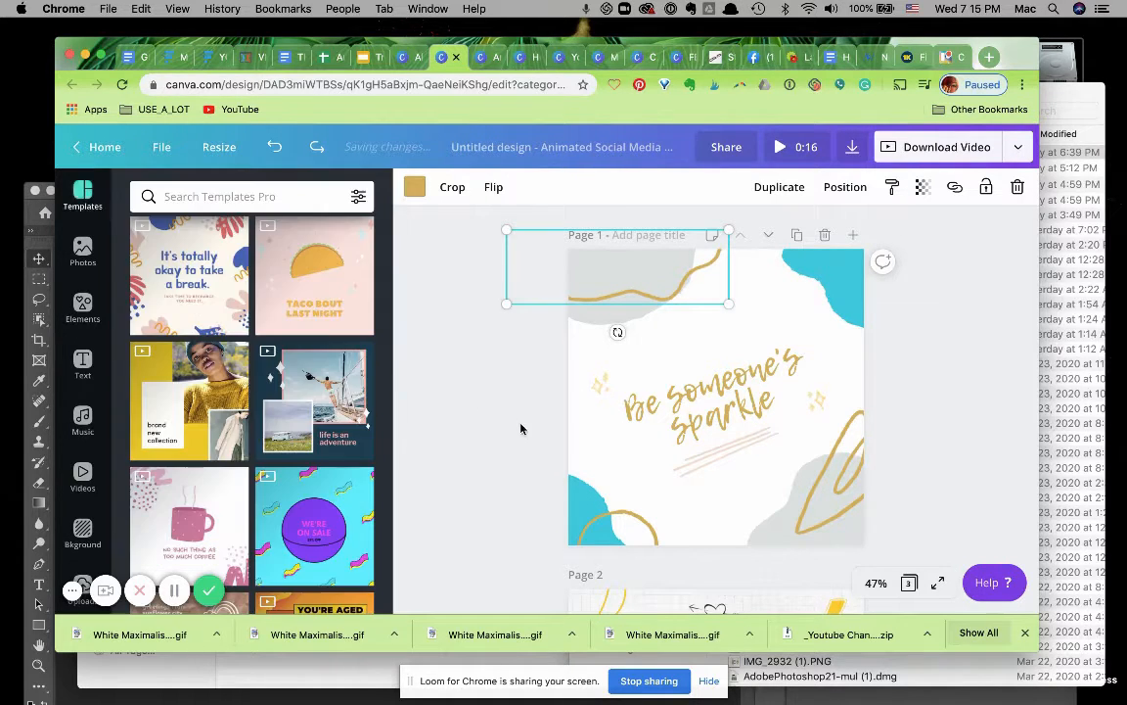
pyautogui.click(684, 334)
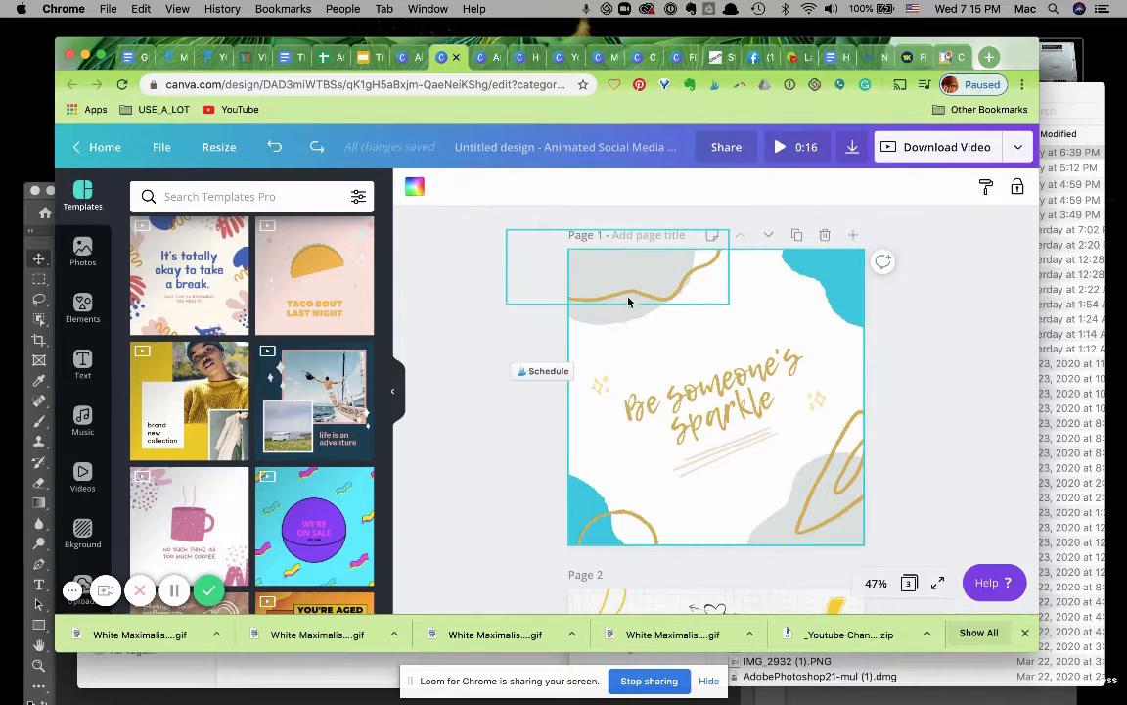
pyautogui.click(607, 322)
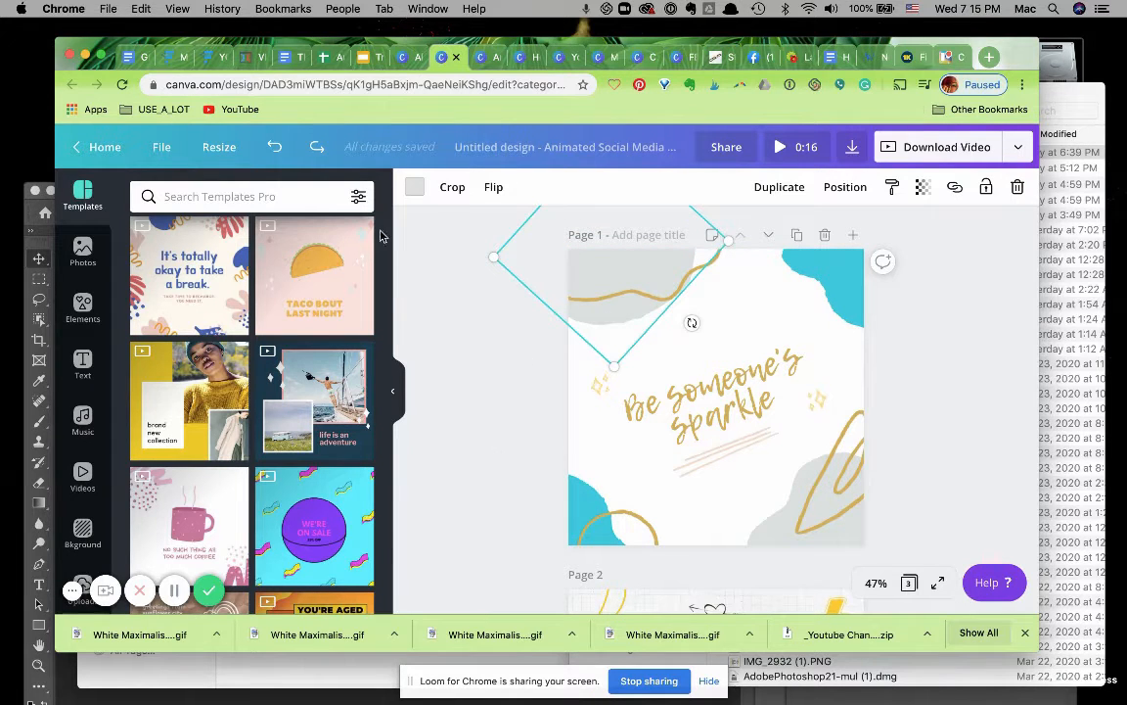
pyautogui.click(415, 188)
pyautogui.scroll(-5, 217, 449)
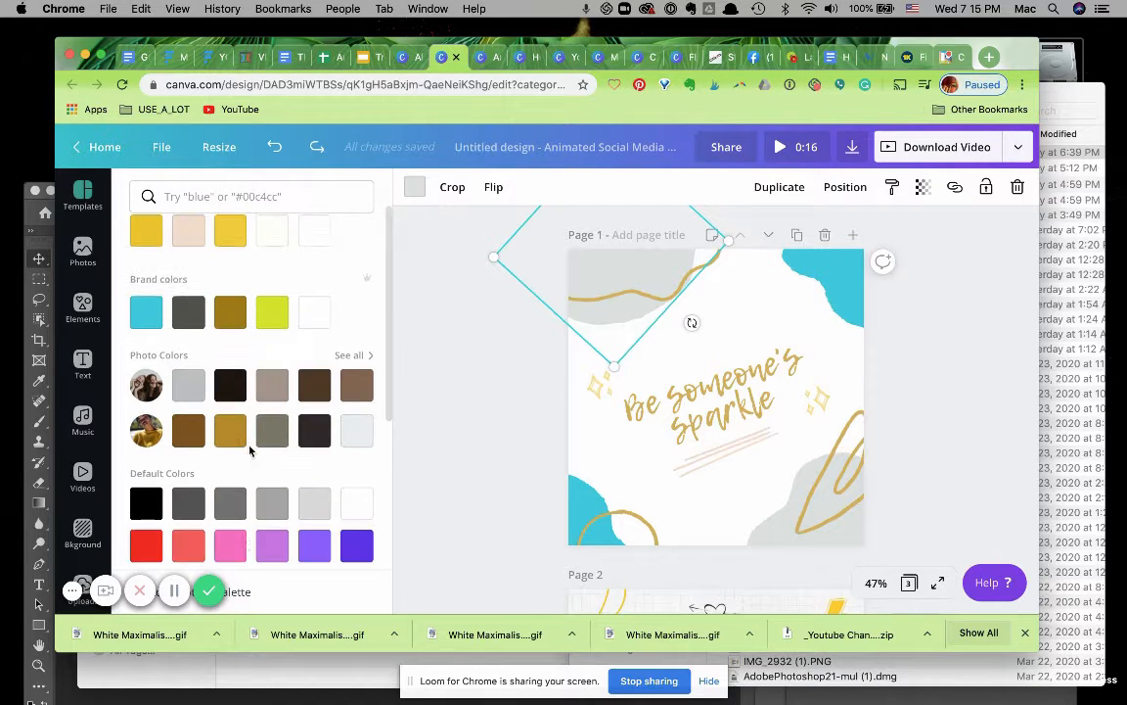
pyautogui.click(185, 454)
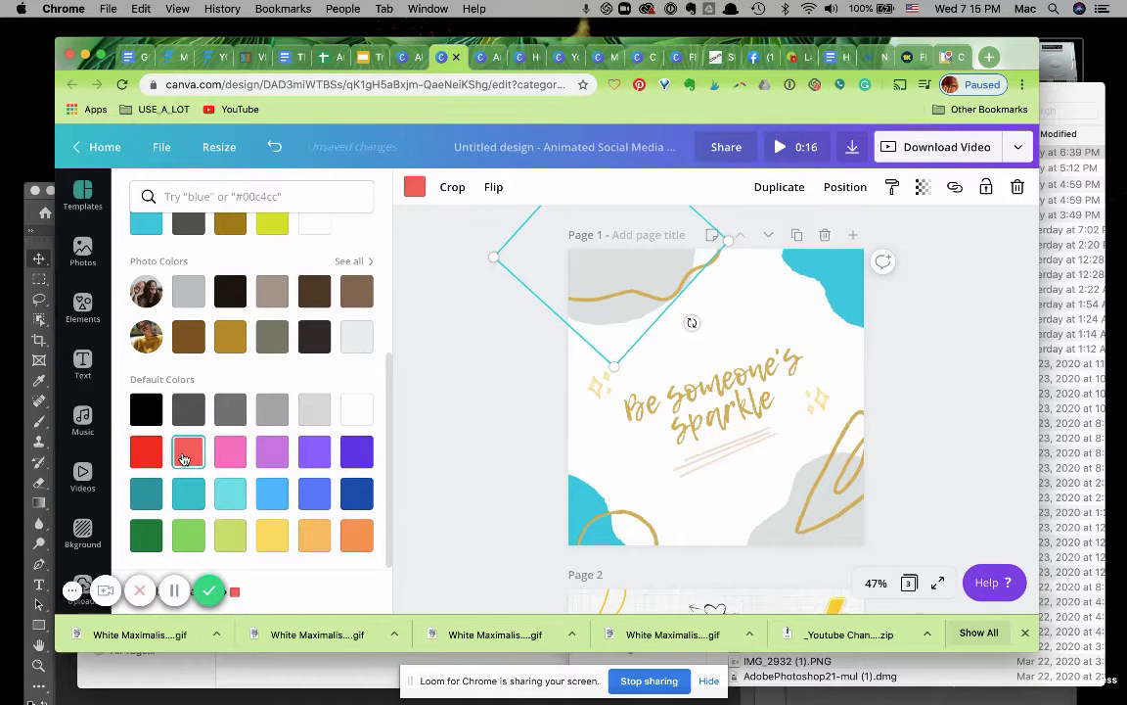
# Recolour the grey blob in page 1's bottom-right corner with the same coral red.
pyautogui.click(774, 537)
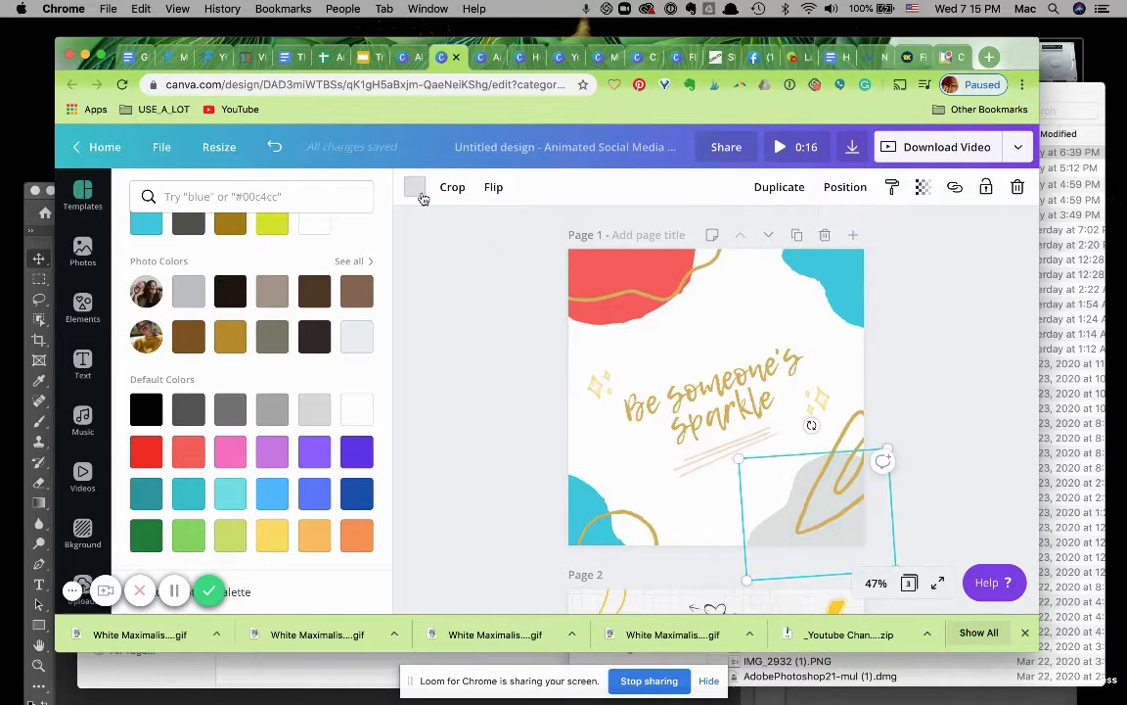
pyautogui.click(416, 190)
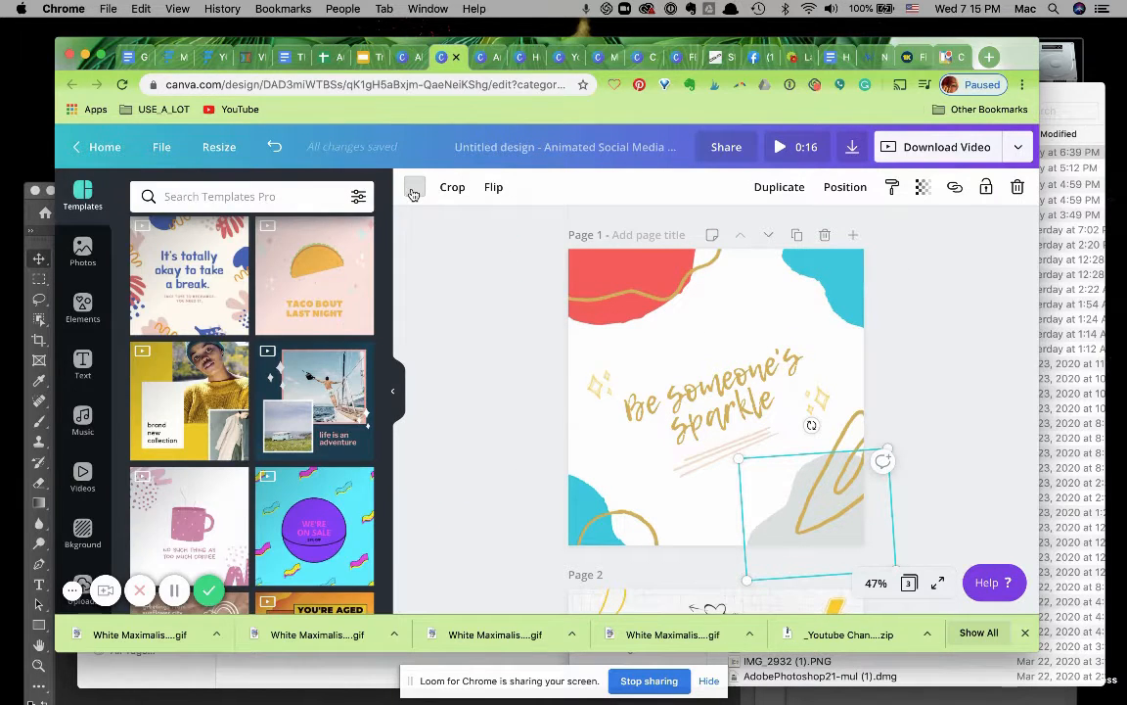
pyautogui.click(414, 191)
pyautogui.click(272, 385)
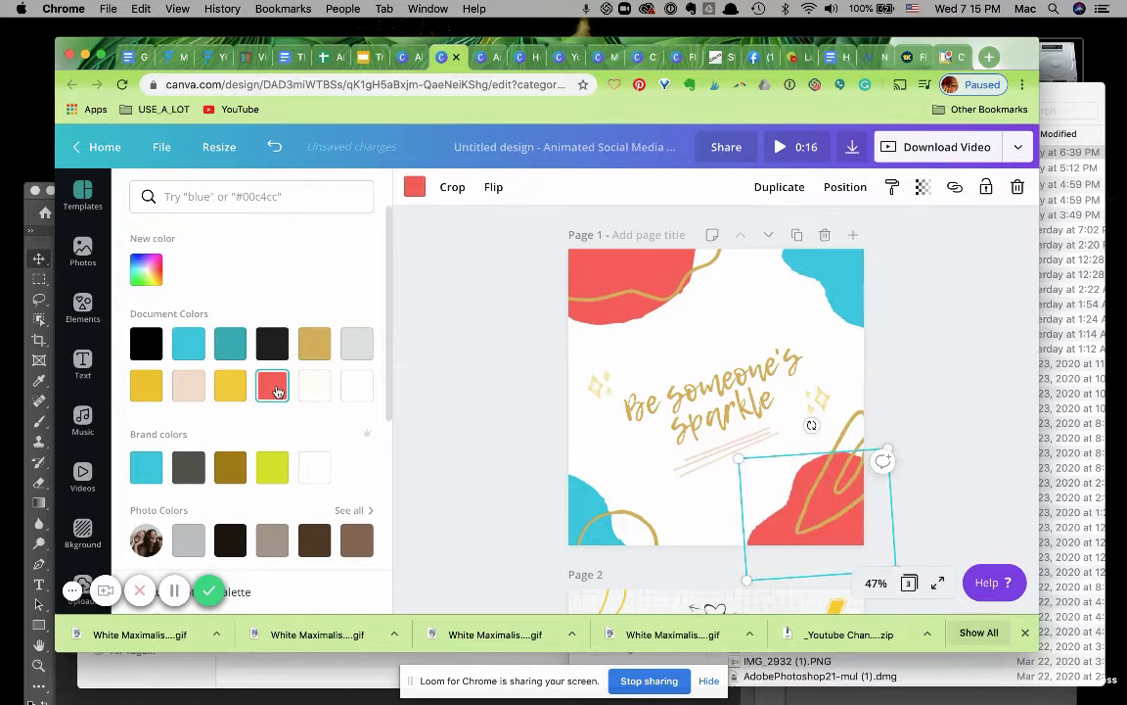
# Replace the headline text on page 1 with "So glad you are Here!".
pyautogui.click(495, 367)
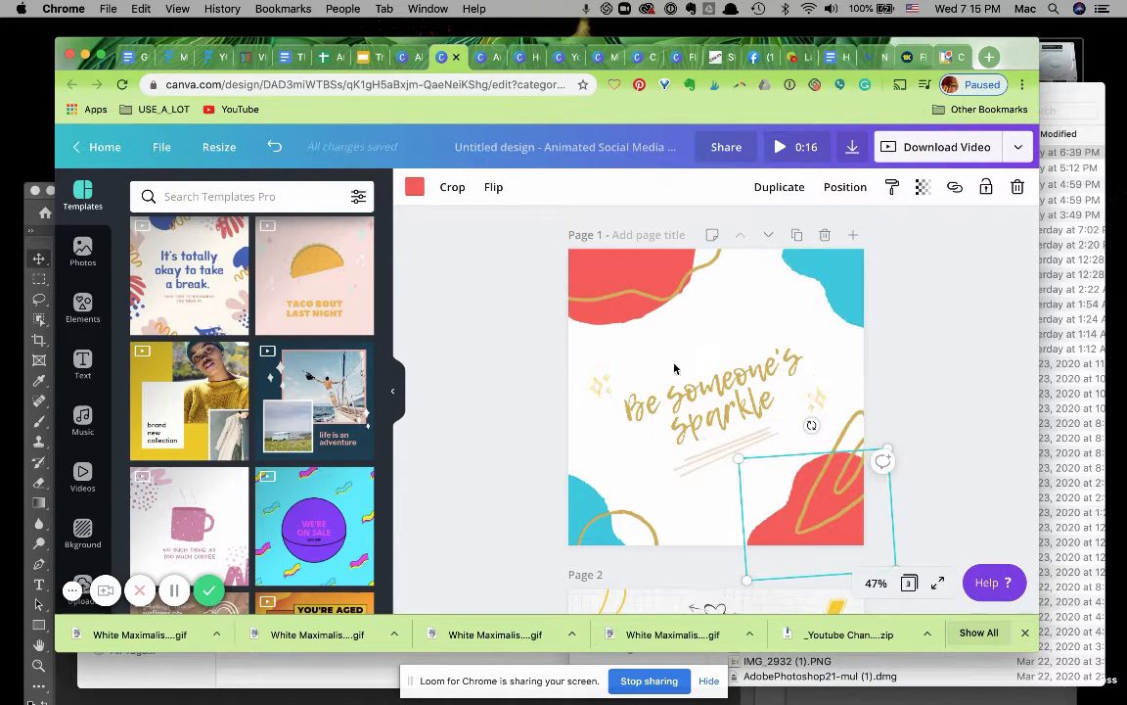
pyautogui.click(610, 457)
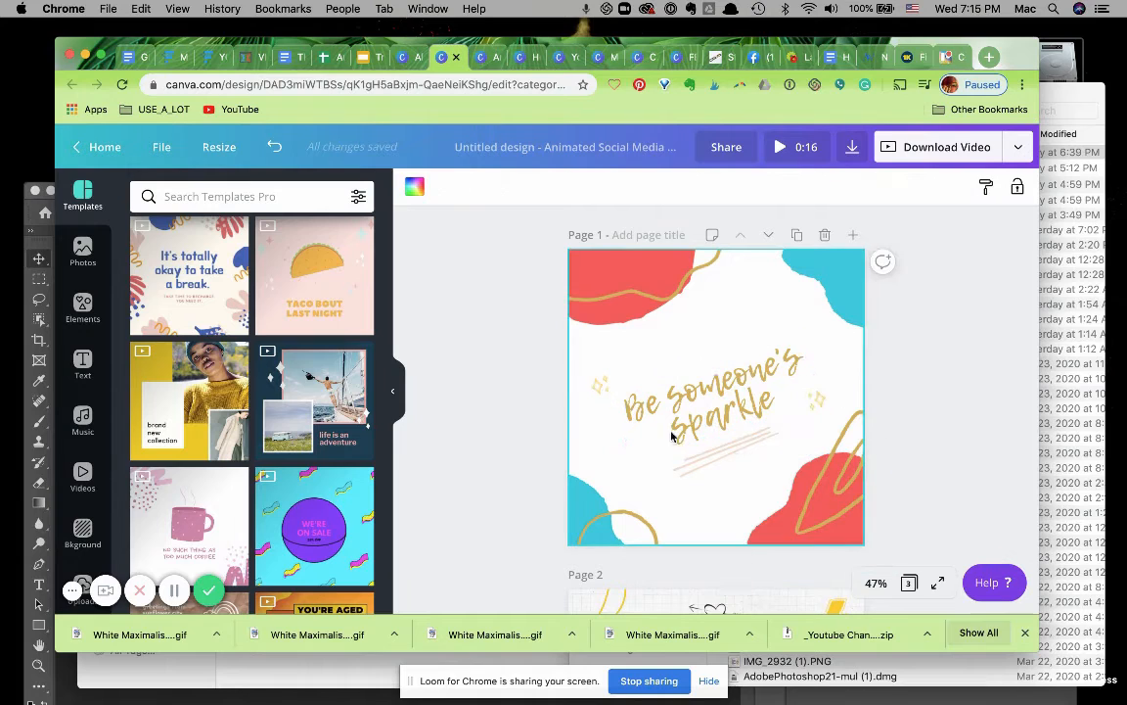
pyautogui.click(752, 405)
pyautogui.doubleClick(775, 399)
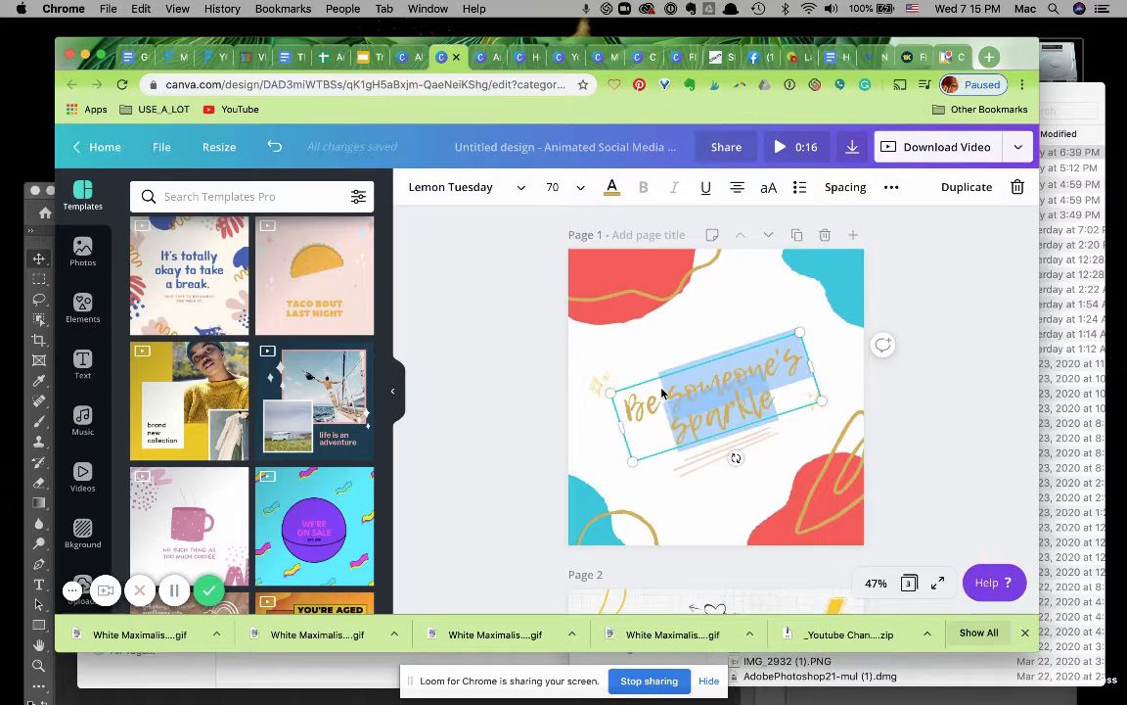
pyautogui.write('So')
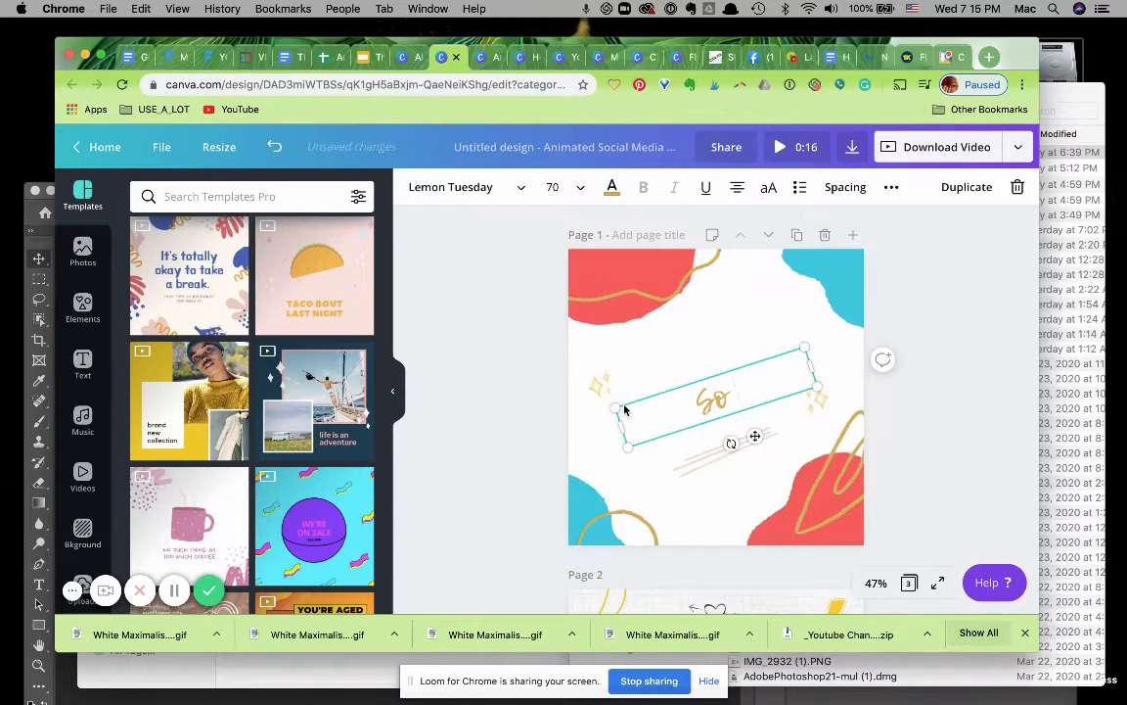
pyautogui.write(' glad yo')
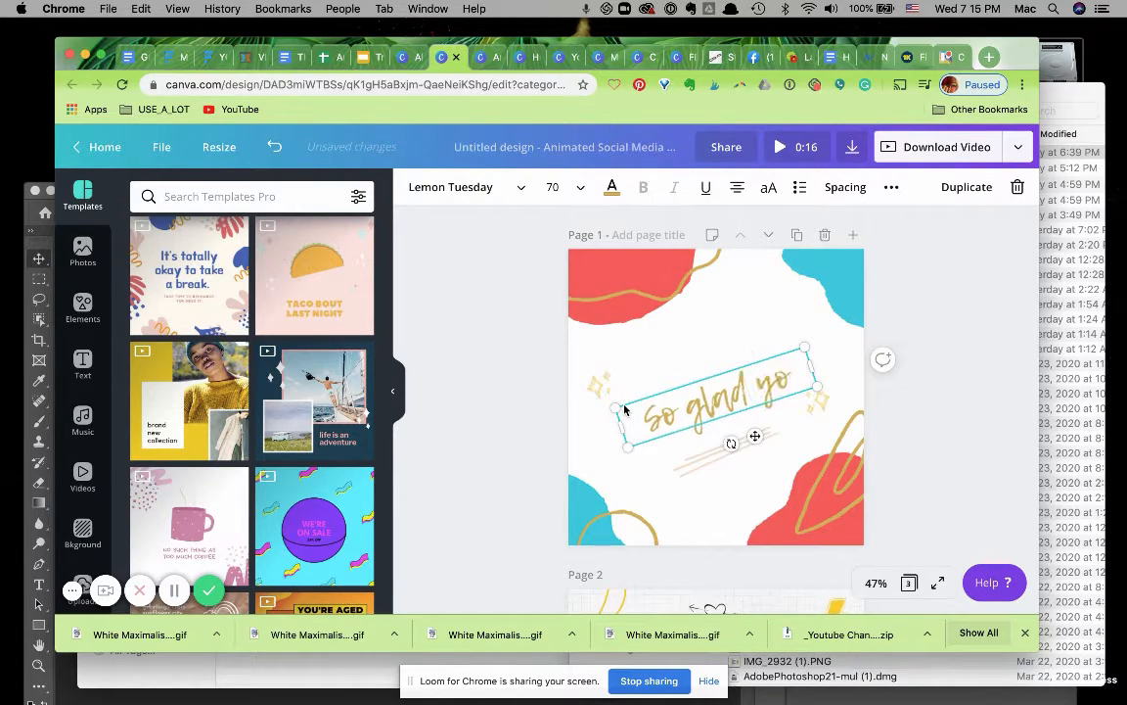
pyautogui.write('u are Here!')
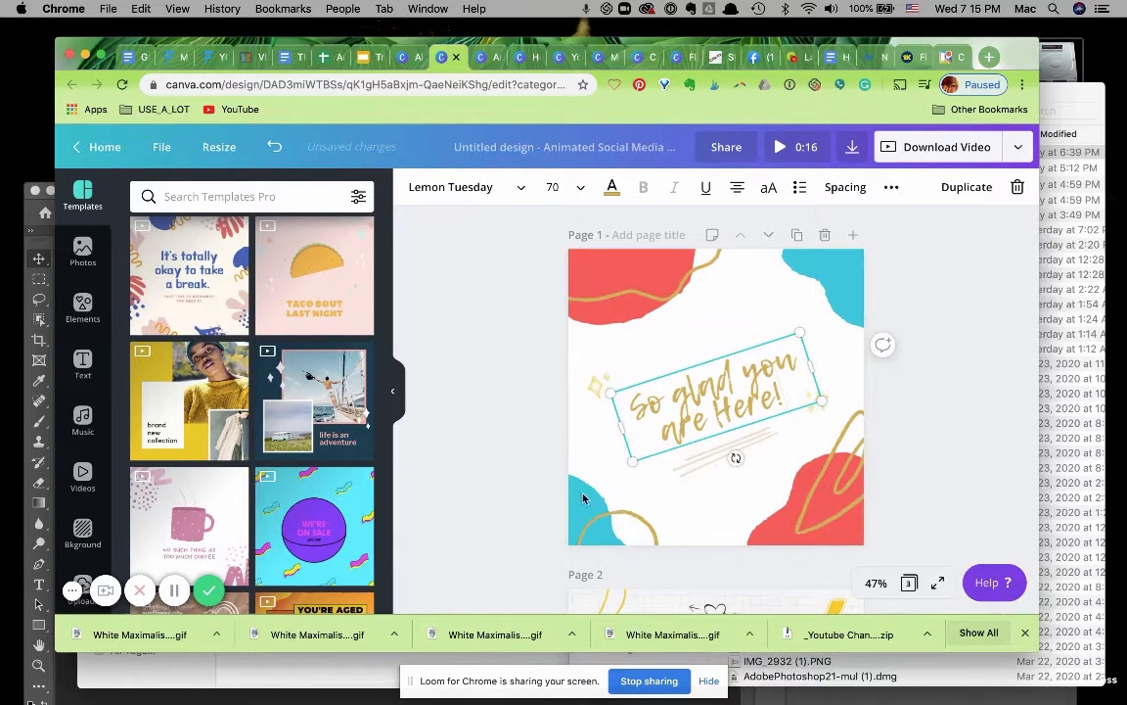
pyautogui.click(590, 429)
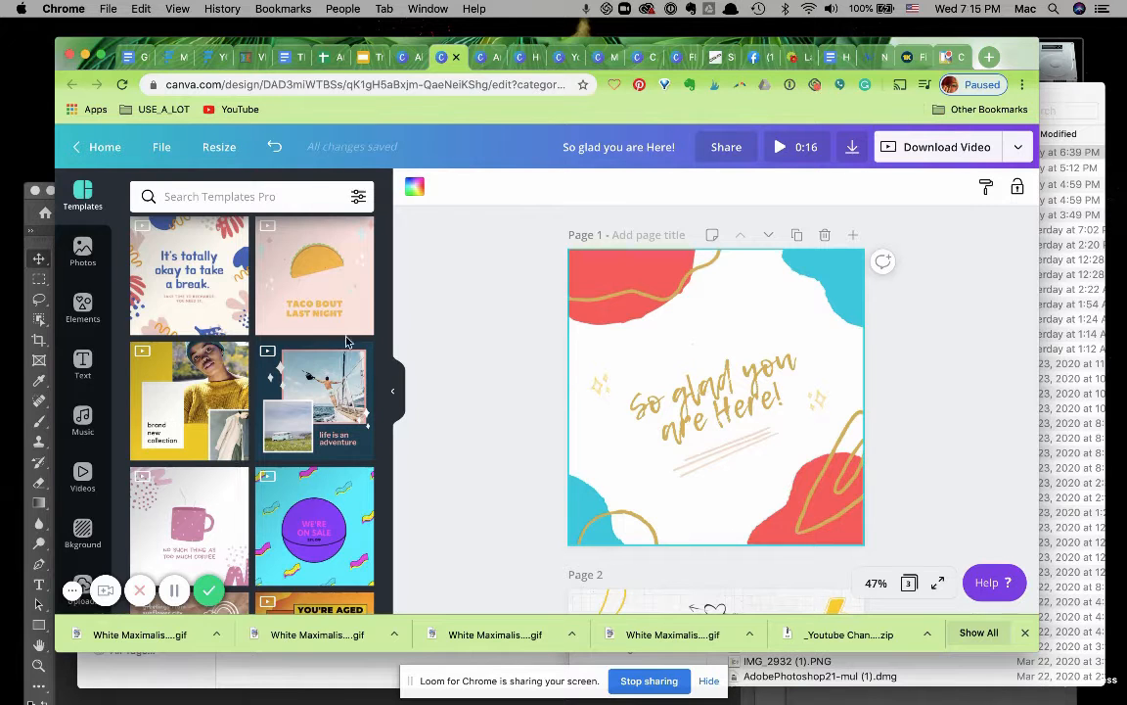
# Try dragging the uploaded floral artwork onto page 1, then undo the placement.
pyautogui.scroll(-2, 90, 509)
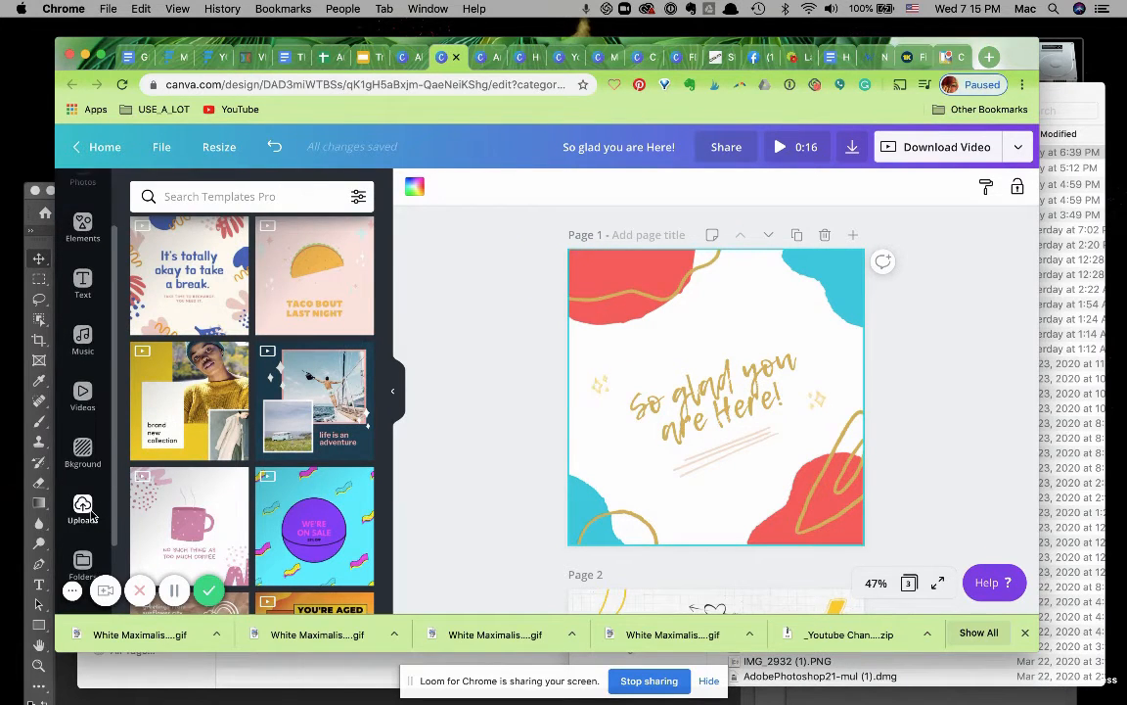
pyautogui.click(82, 509)
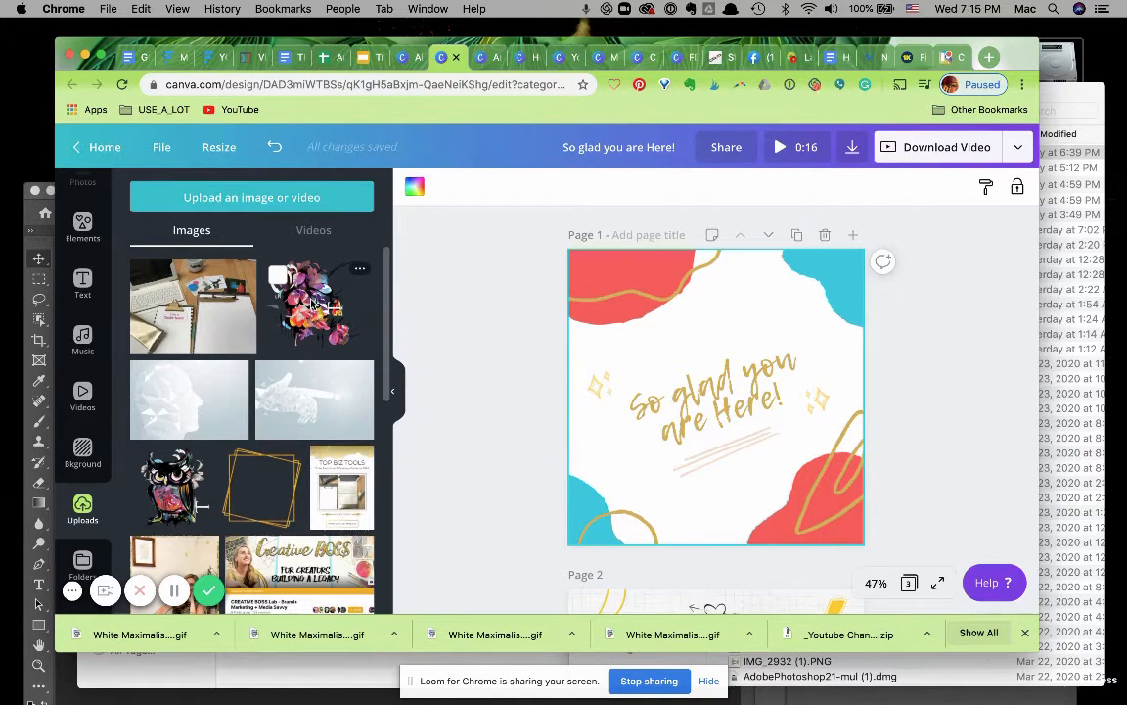
pyautogui.moveTo(311, 305); pyautogui.dragTo(571, 369)
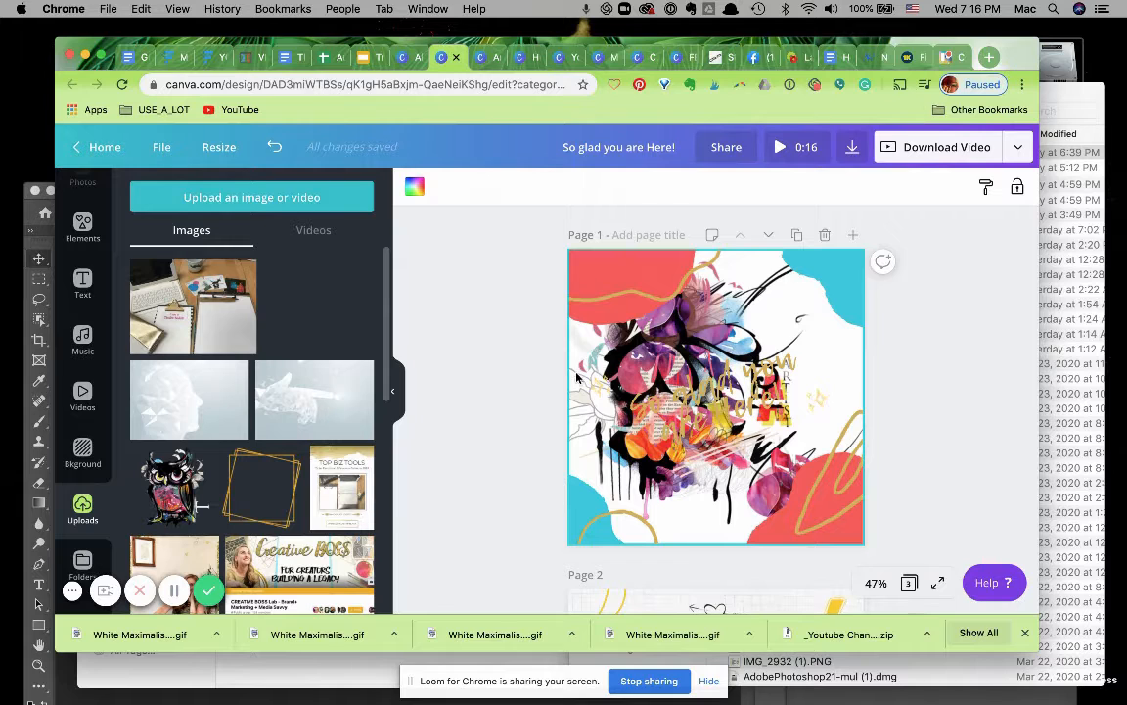
pyautogui.moveTo(561, 316); pyautogui.dragTo(594, 421)
pyautogui.press('super+z')
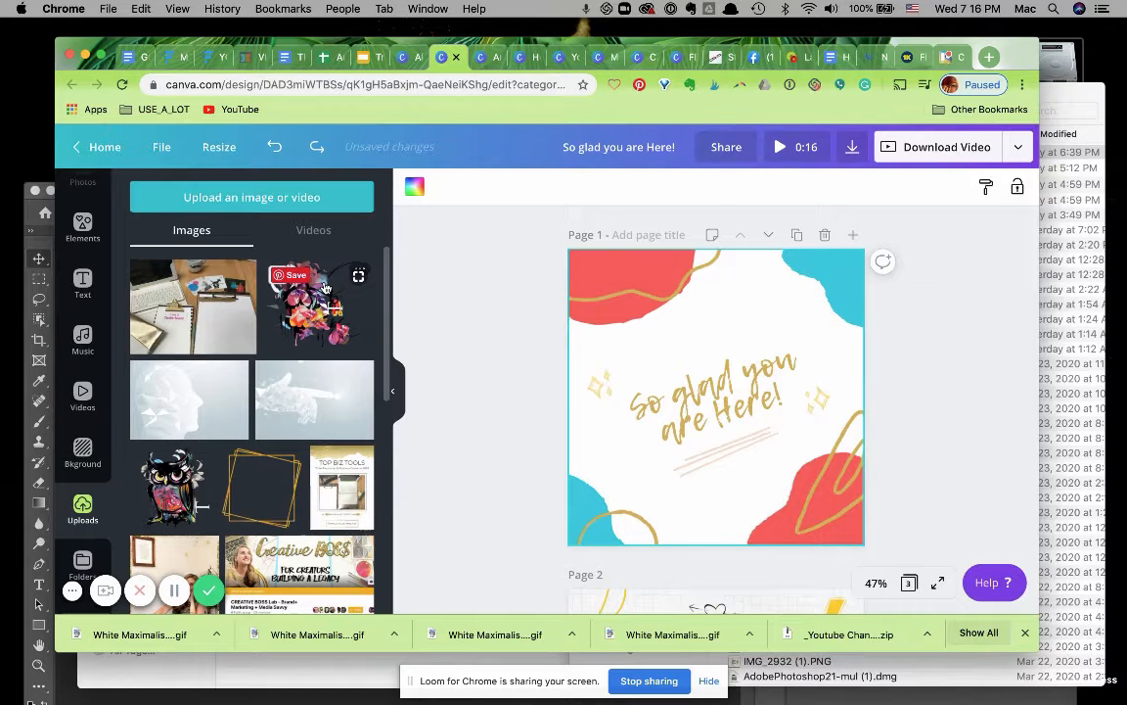
# Add the uploaded floral artwork to page 1 and move it into the top-left corner.
pyautogui.click(326, 293)
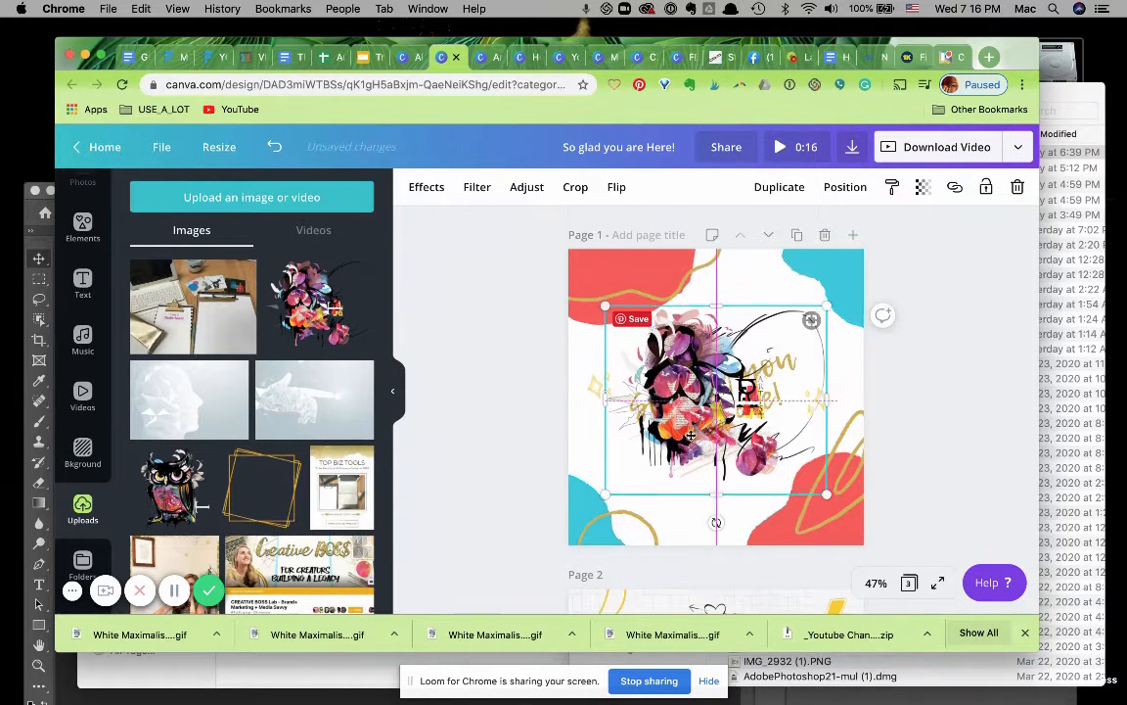
pyautogui.moveTo(691, 434); pyautogui.dragTo(613, 286)
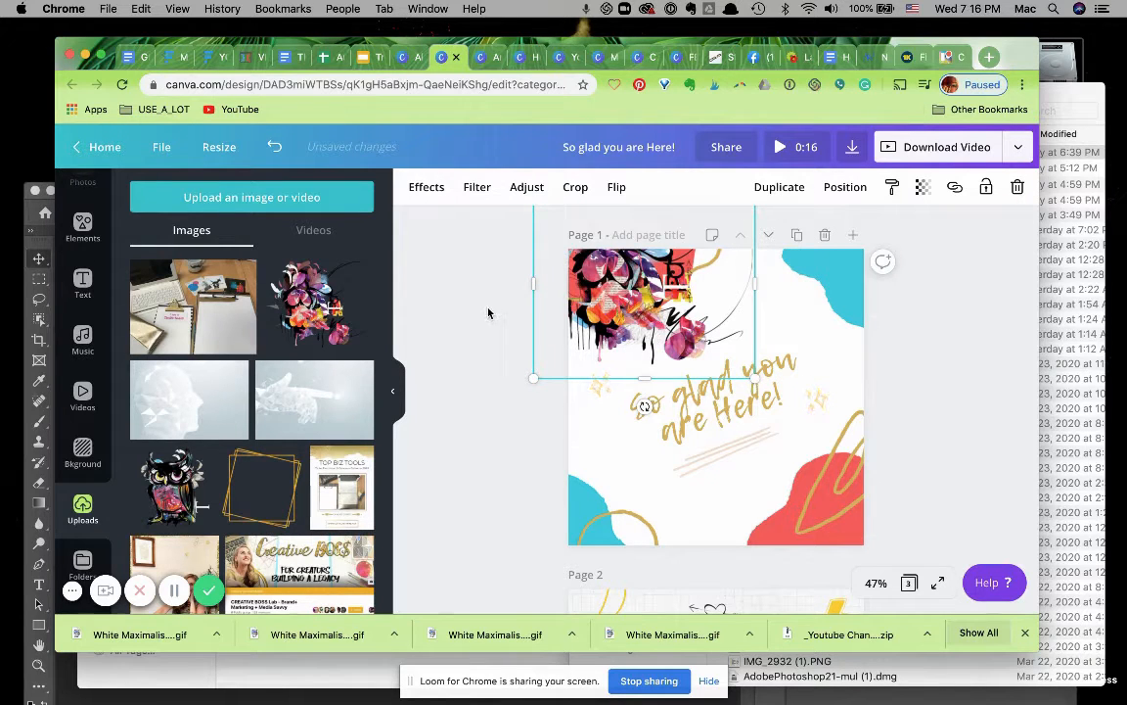
pyautogui.click(491, 327)
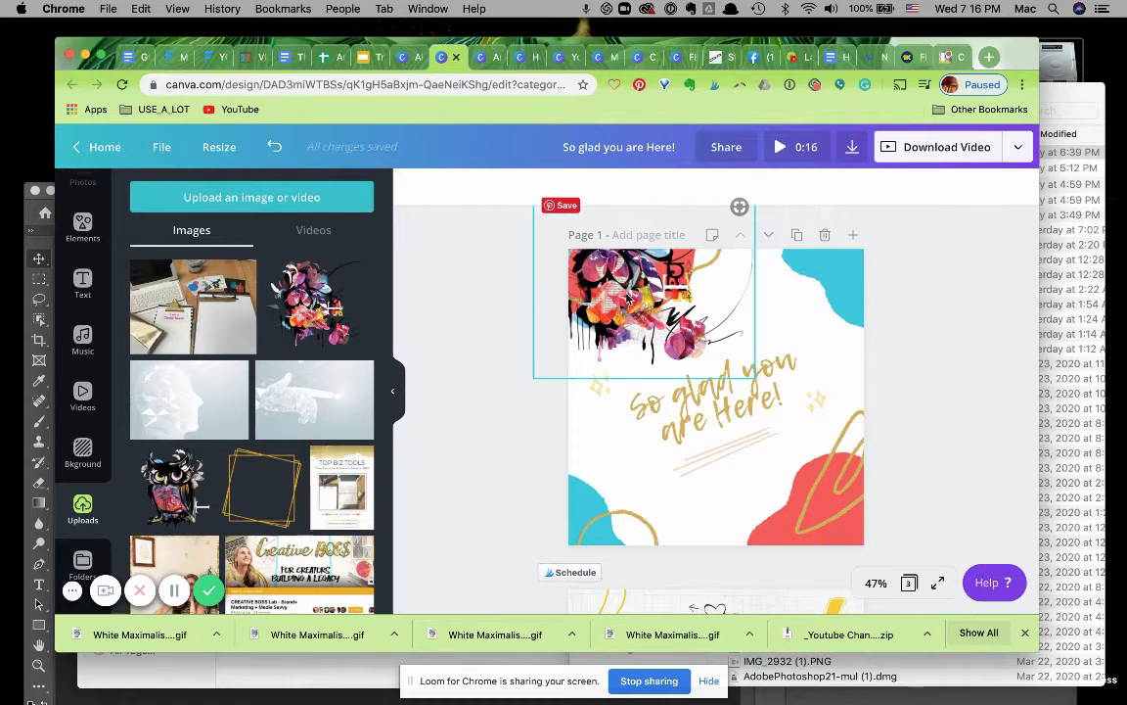
# Rearrange the floral artwork's layer order: send it backward, then to back, then one layer forward.
pyautogui.click(573, 259)
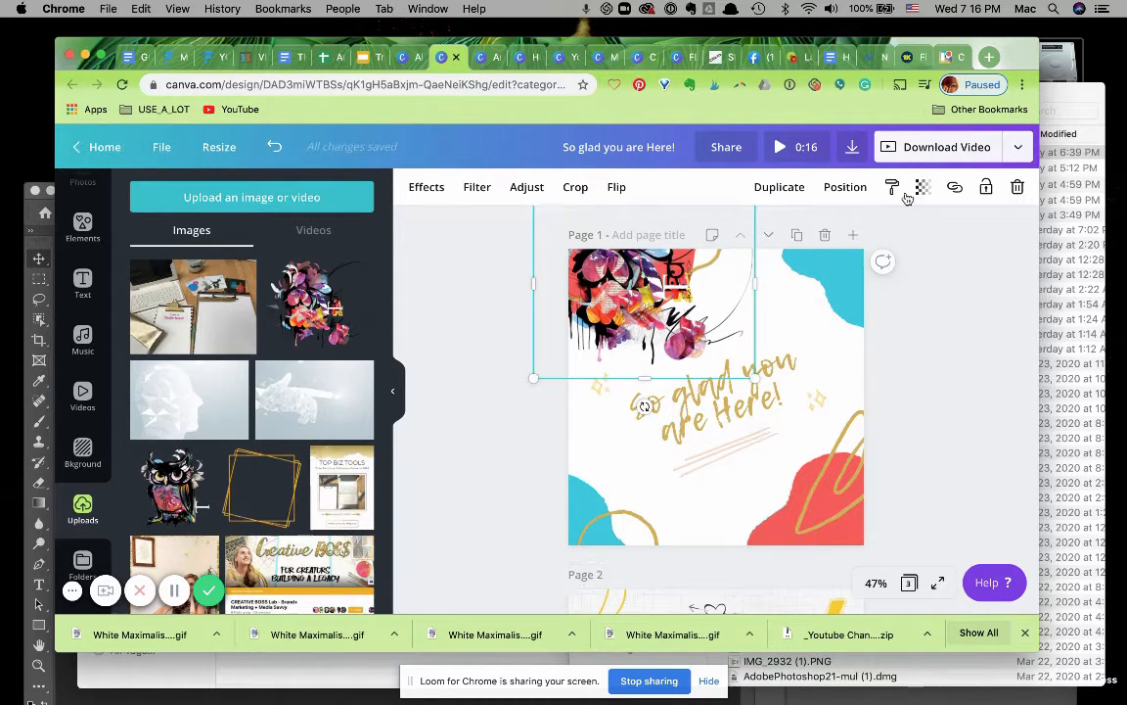
pyautogui.click(844, 188)
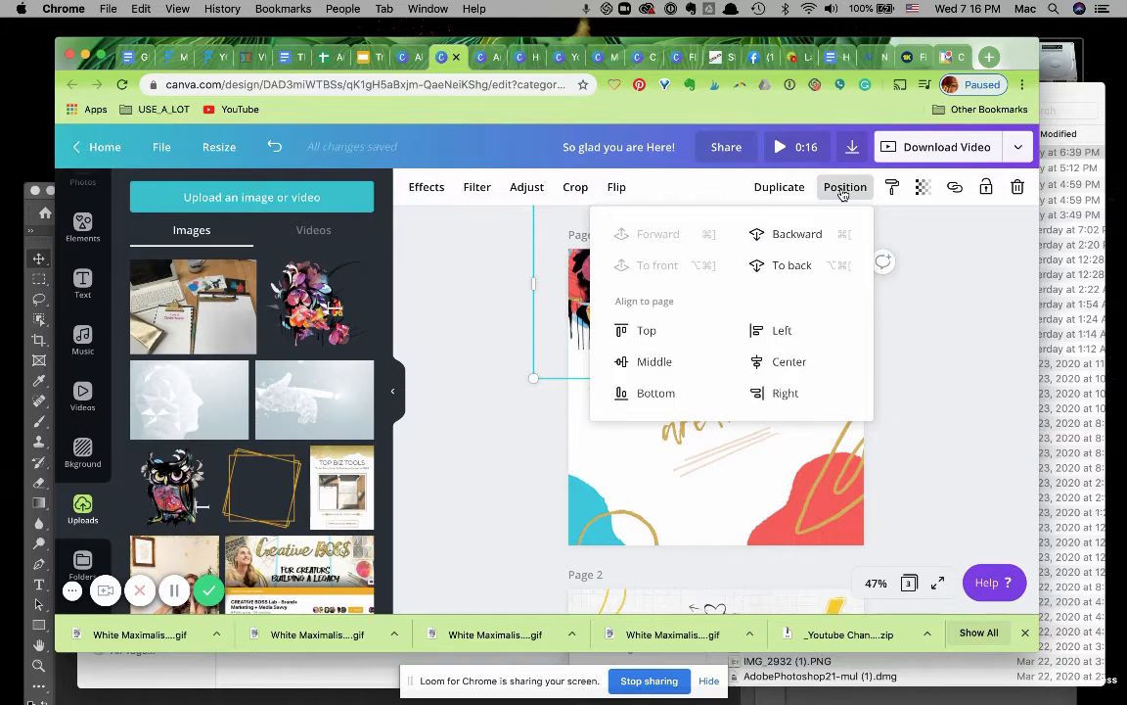
pyautogui.click(808, 237)
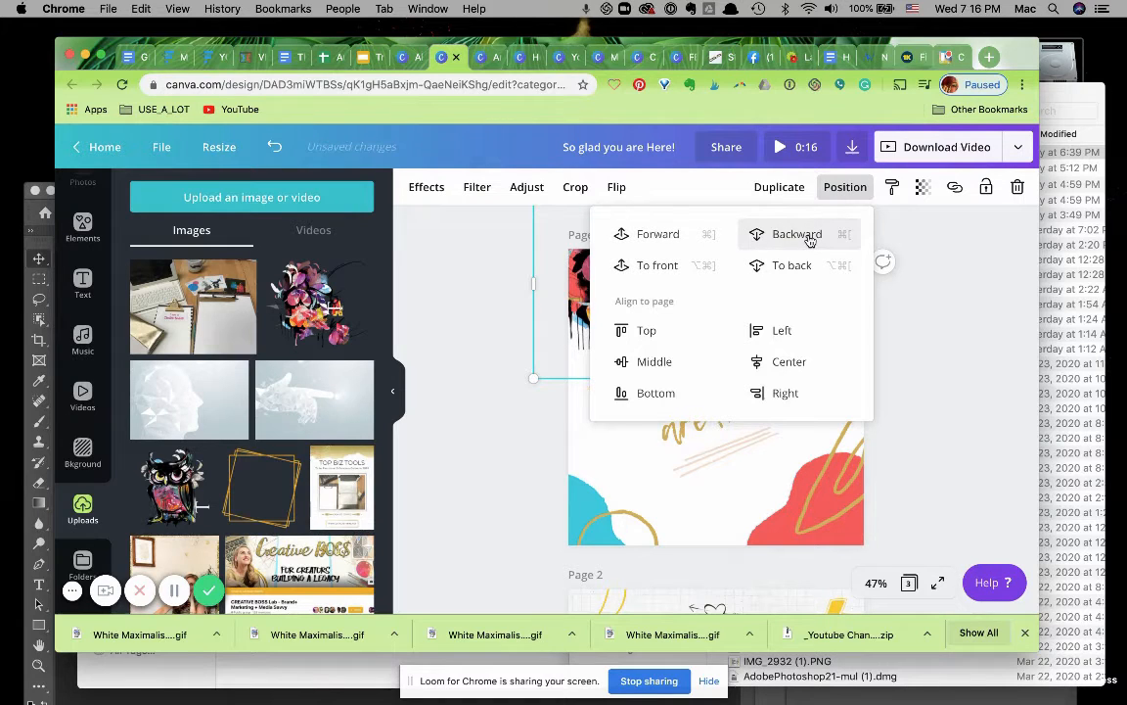
pyautogui.click(896, 365)
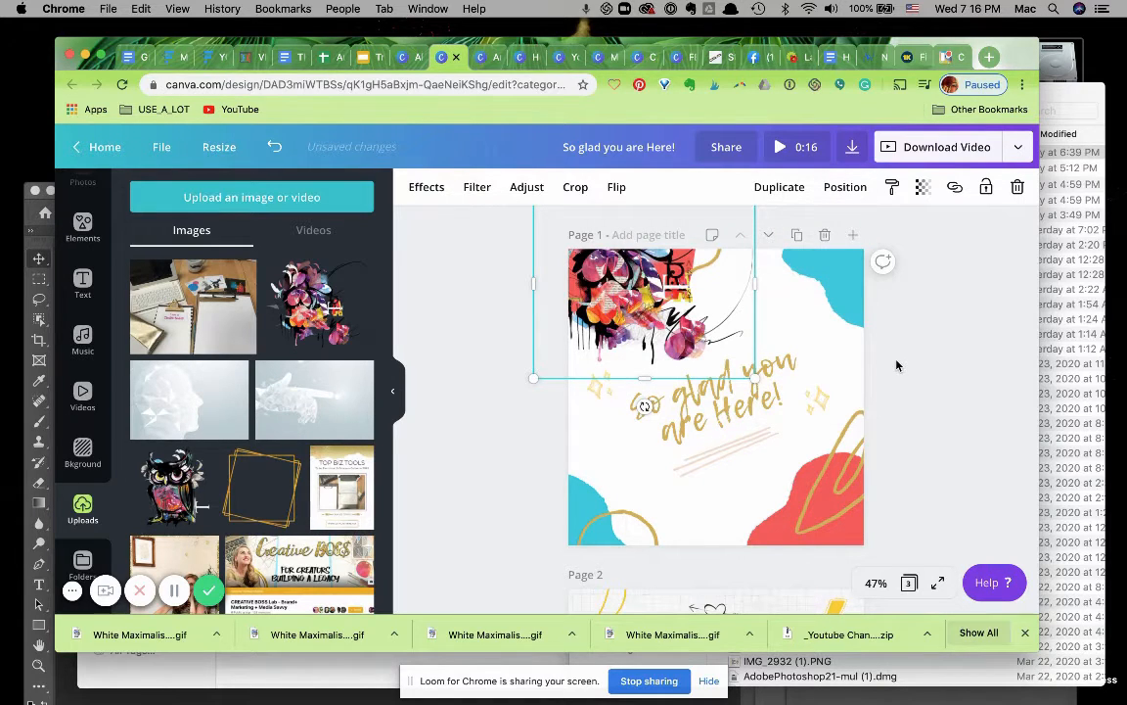
pyautogui.click(844, 187)
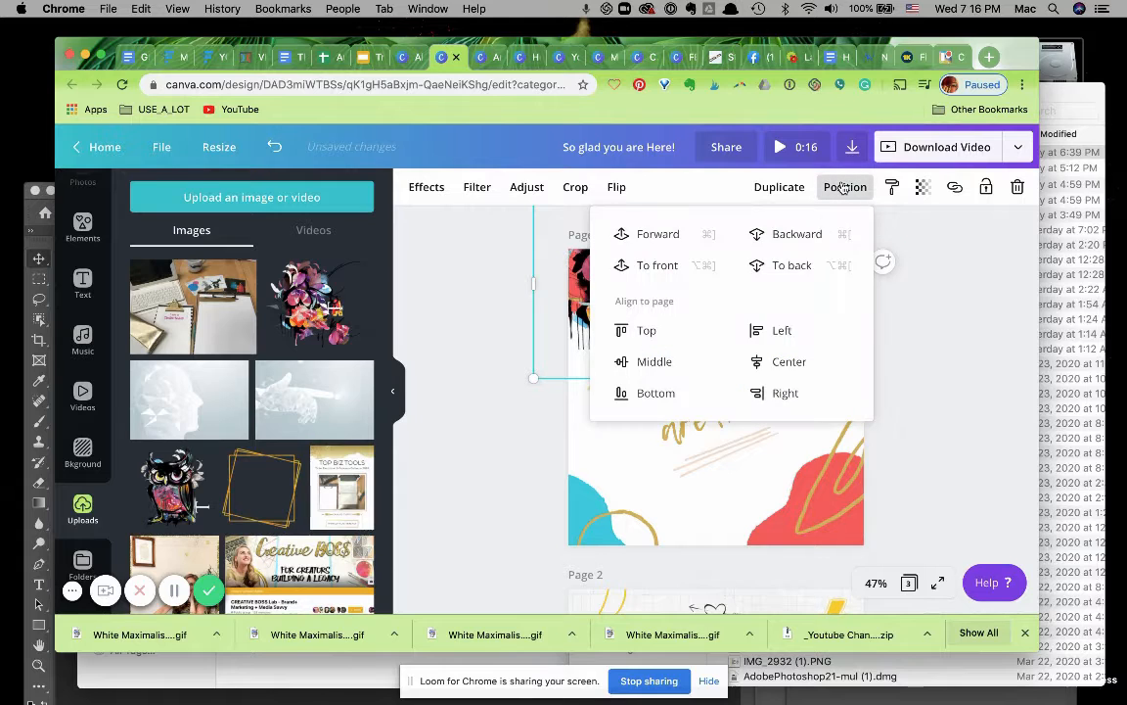
pyautogui.click(788, 265)
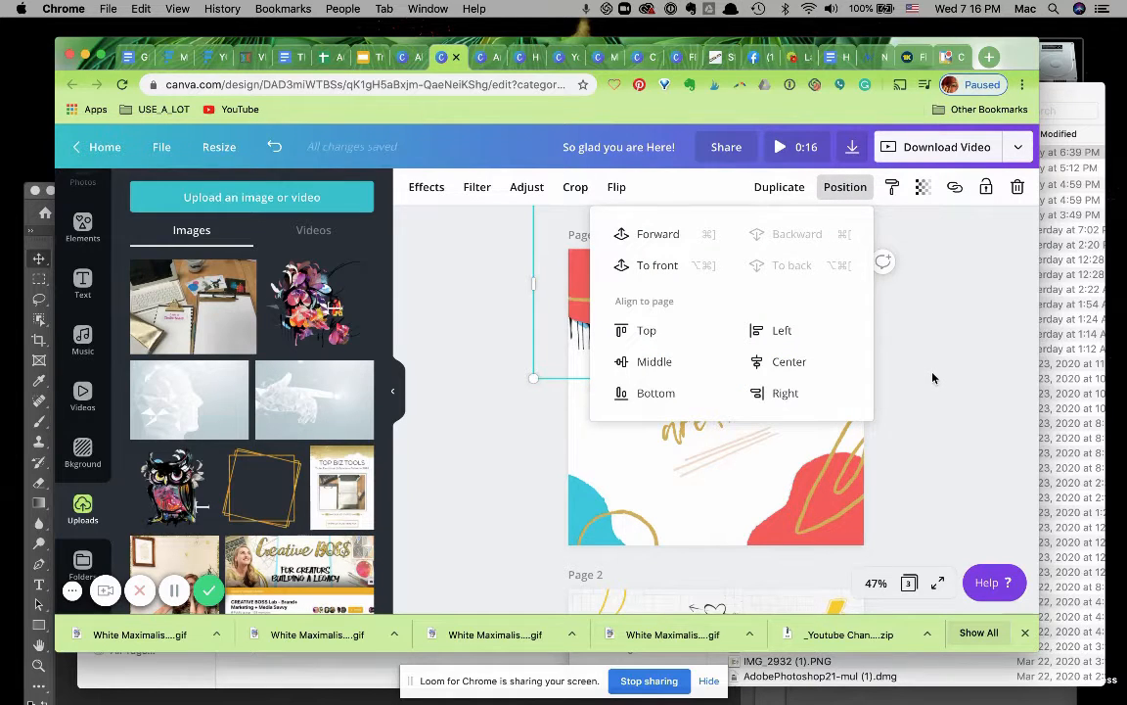
pyautogui.click(654, 237)
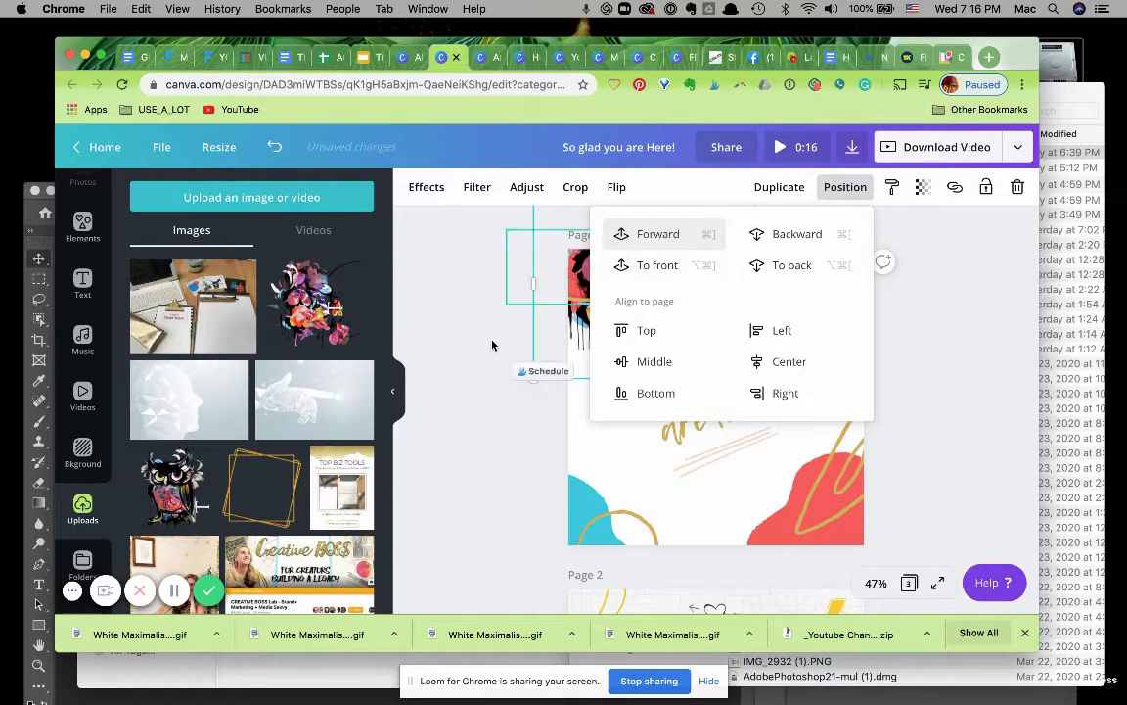
pyautogui.click(430, 312)
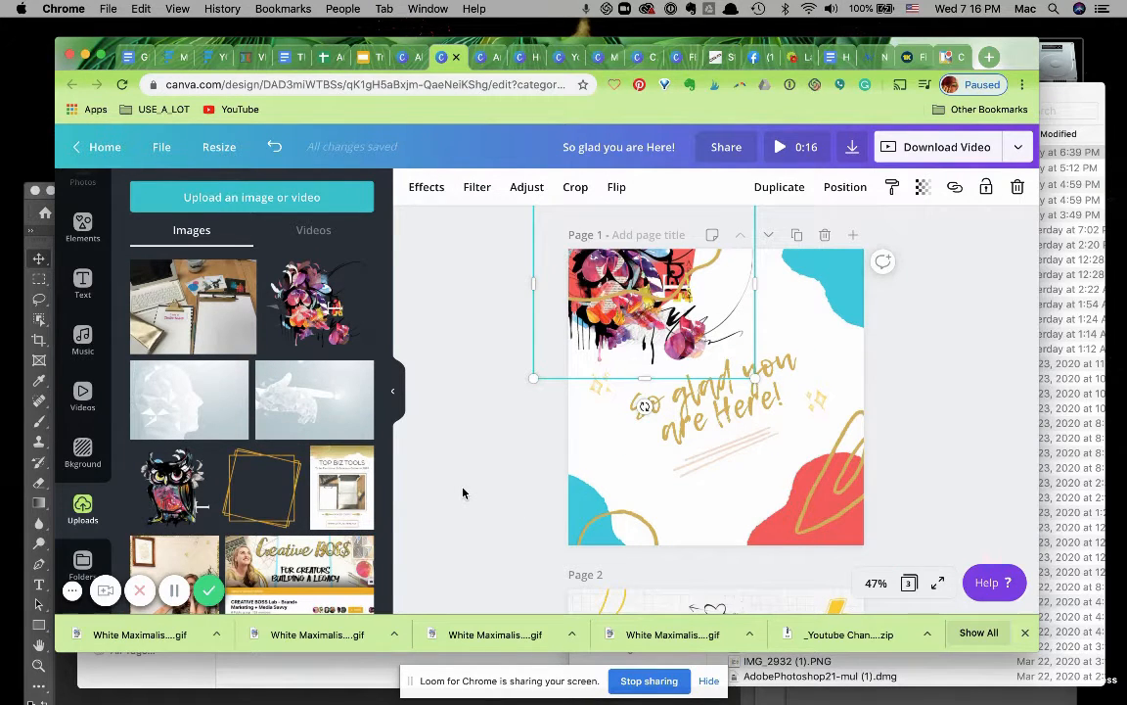
# Add the uploaded owl illustration, shrink it and place it in page 1's bottom-right corner.
pyautogui.click(172, 489)
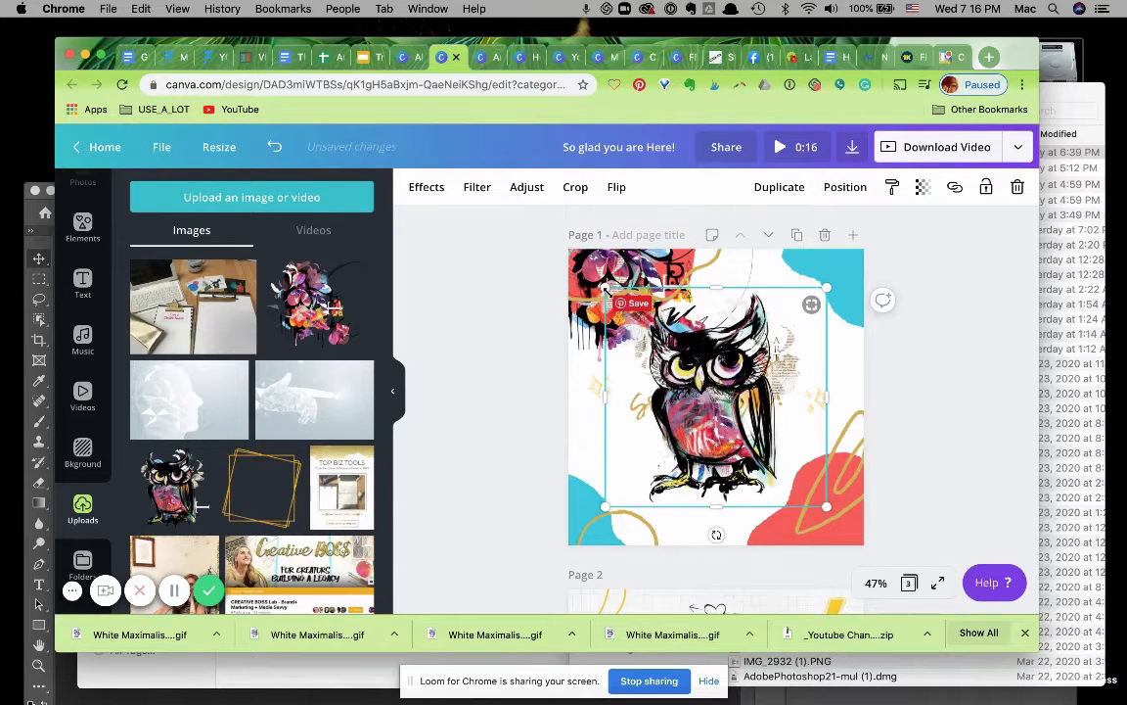
pyautogui.moveTo(607, 289); pyautogui.dragTo(722, 405)
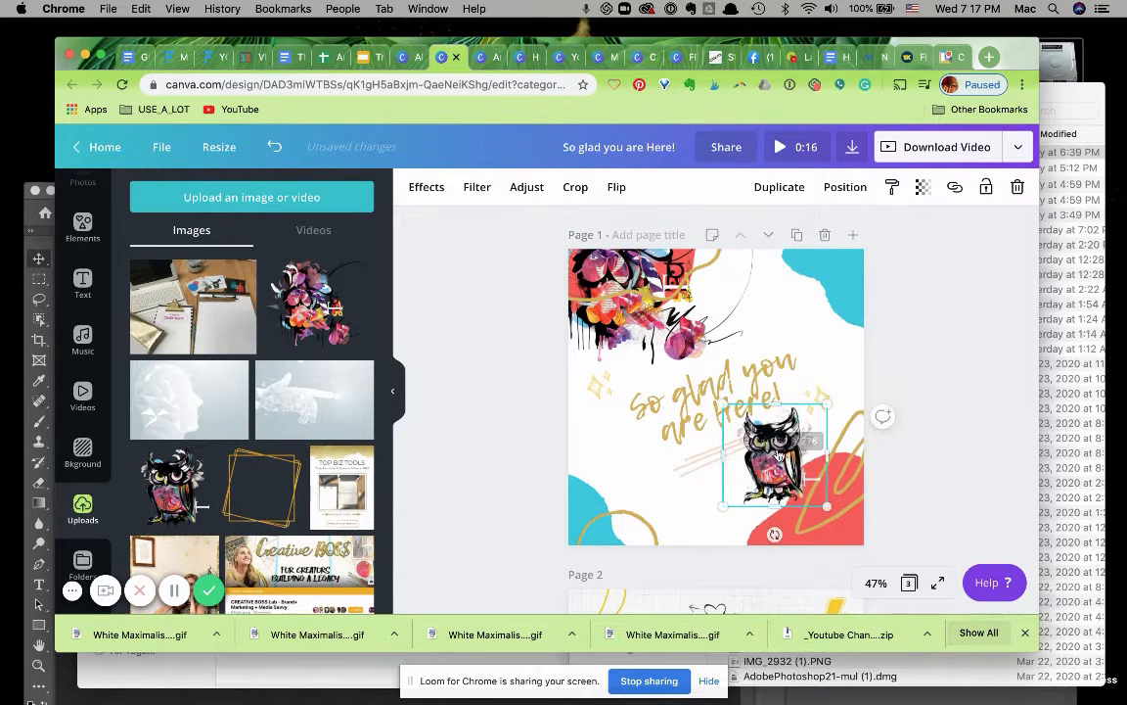
pyautogui.moveTo(803, 492); pyautogui.dragTo(834, 500)
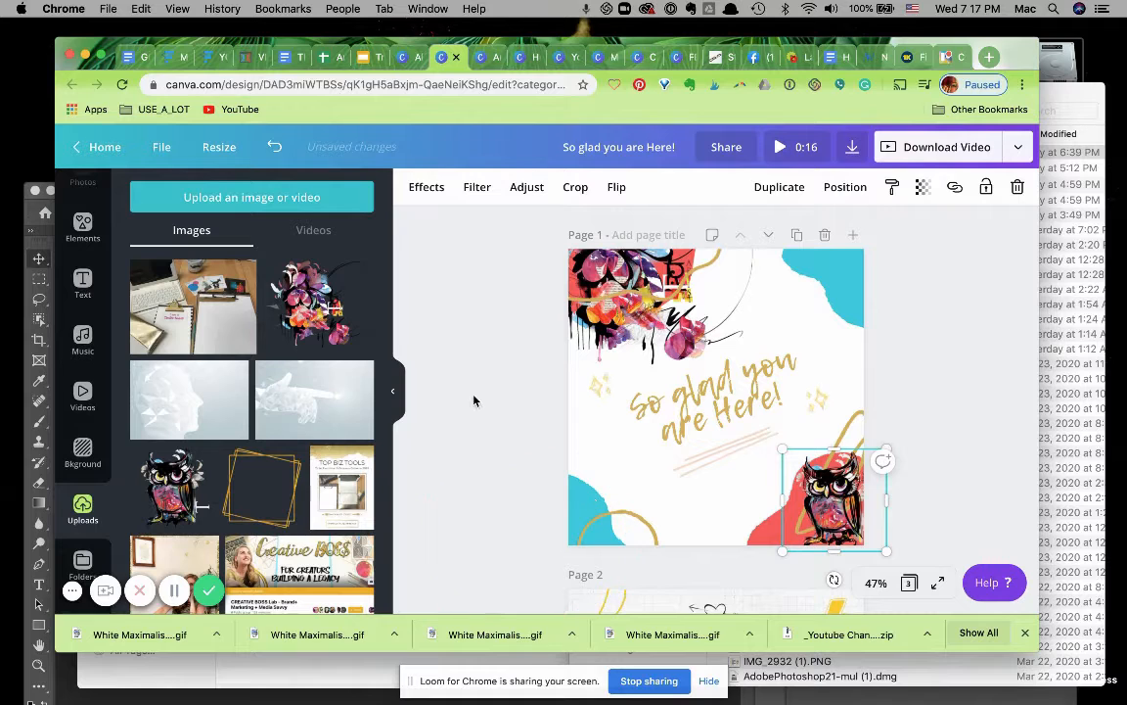
# Duplicate page 1 as a new page.
pyautogui.click(485, 415)
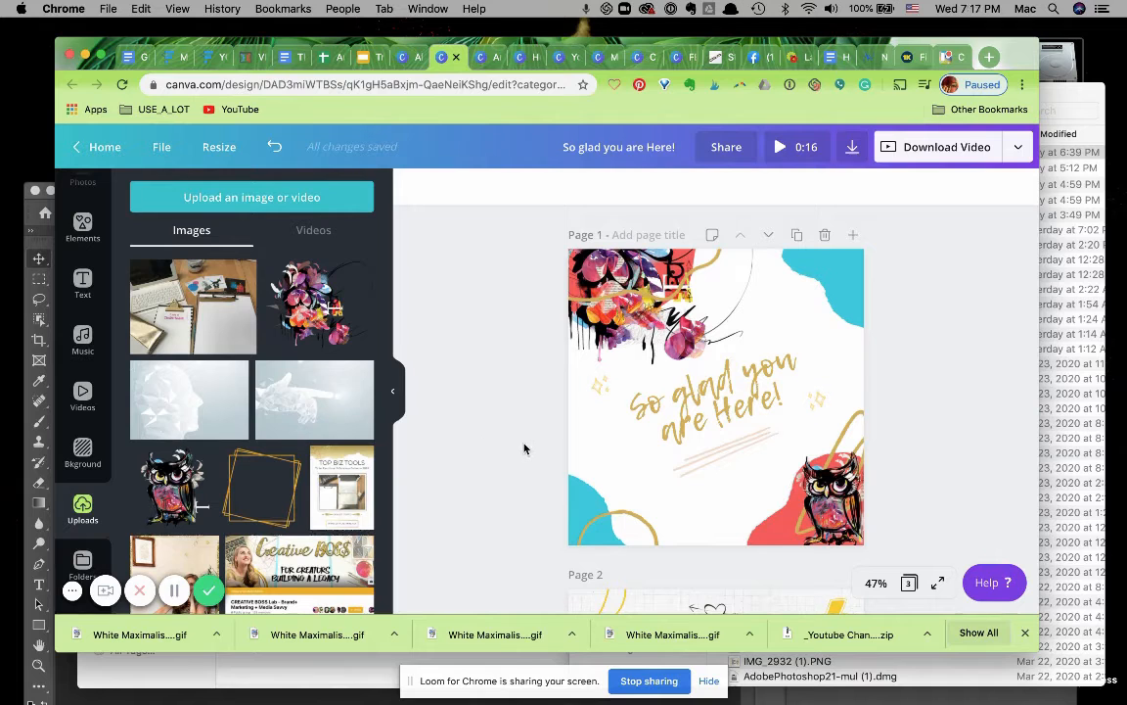
pyautogui.click(797, 236)
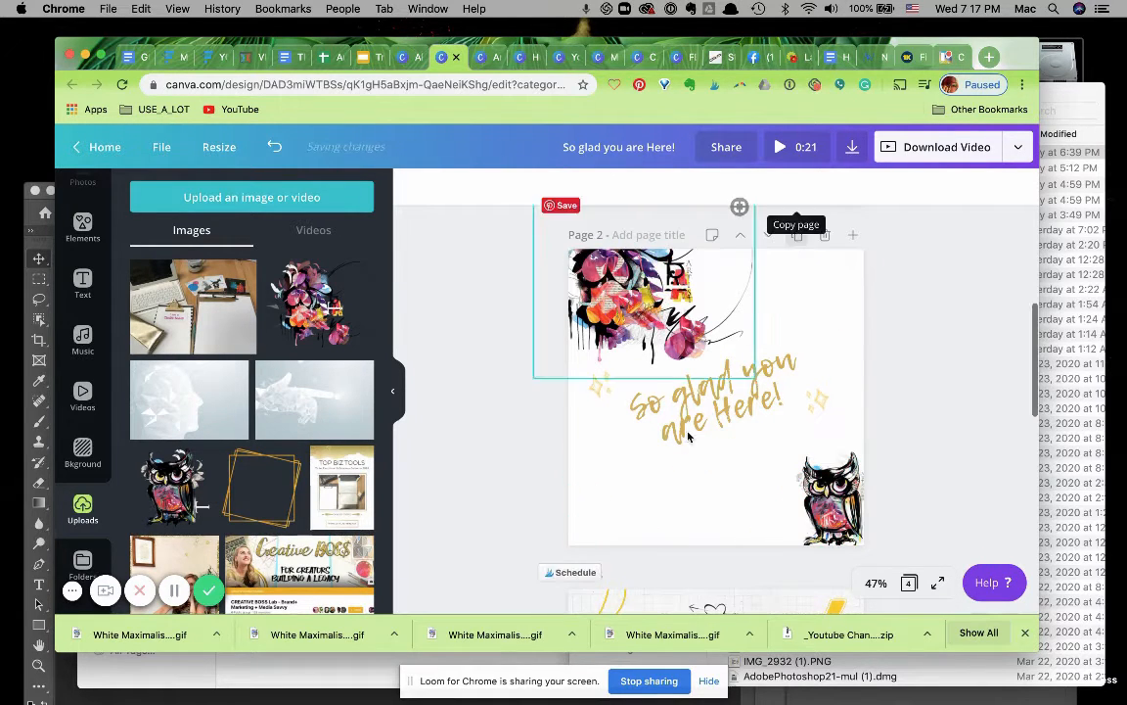
# Delete the owl illustration from page 2.
pyautogui.scroll(-2, 537, 471)
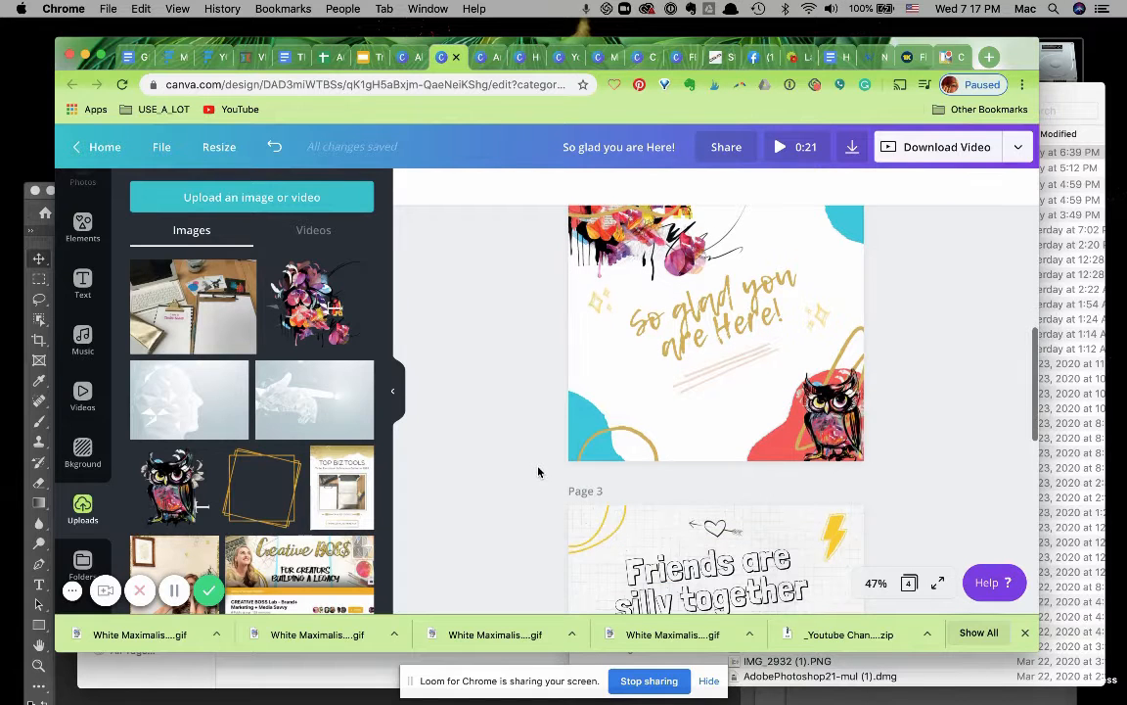
pyautogui.click(832, 430)
pyautogui.press('Delete')
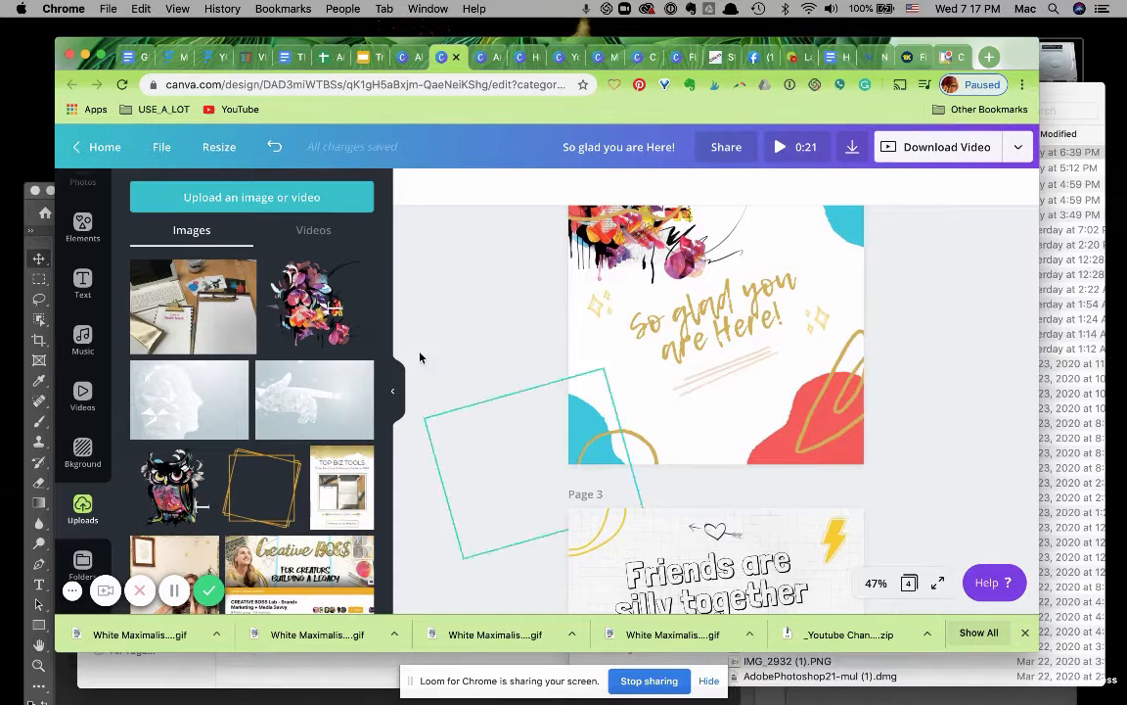
# Add the uploaded floral artwork to page 2, rotate it and place it in the bottom-right corner.
pyautogui.click(307, 309)
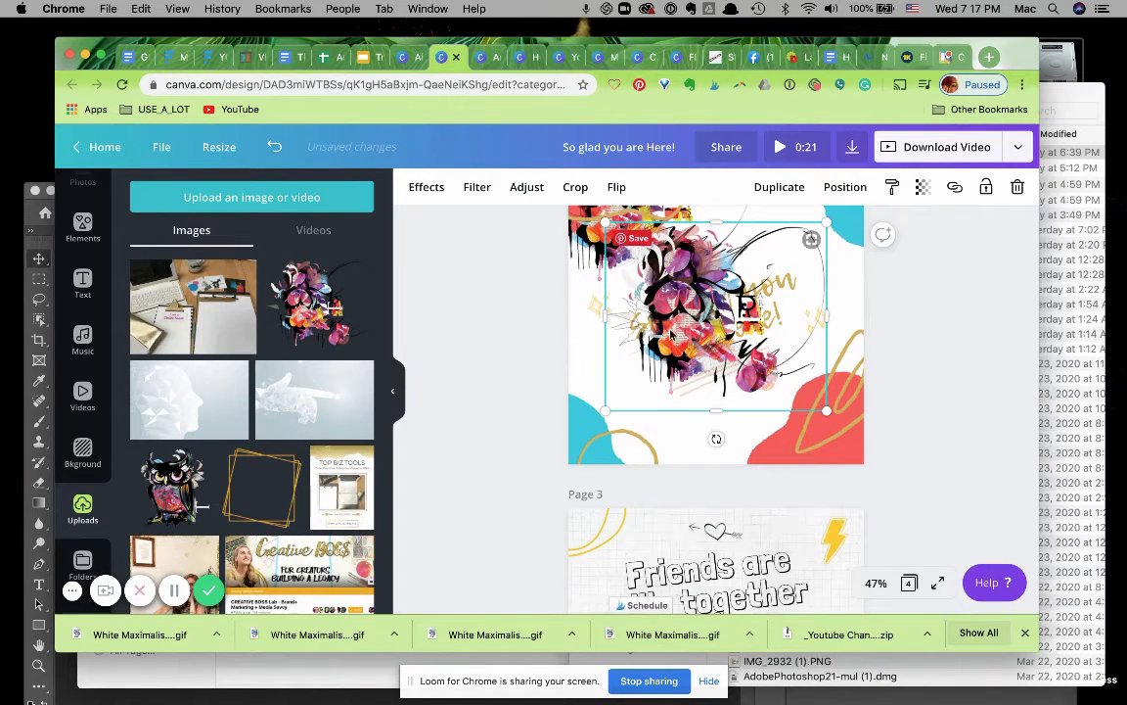
pyautogui.moveTo(738, 364); pyautogui.dragTo(763, 428)
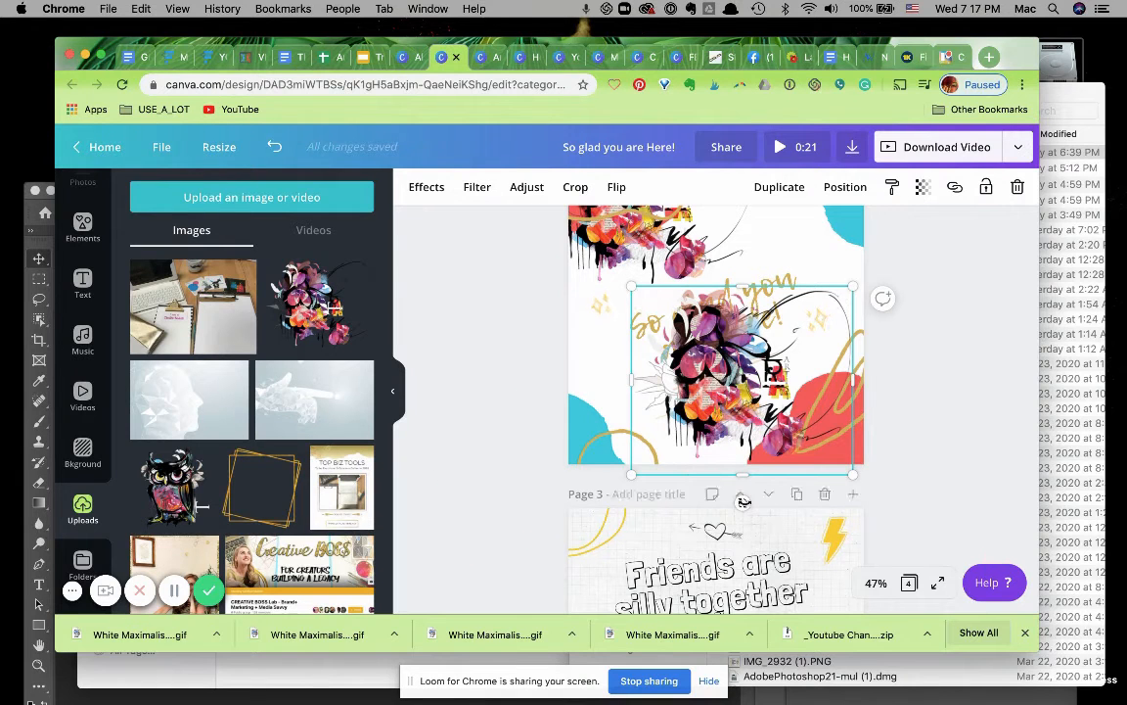
pyautogui.moveTo(742, 501); pyautogui.dragTo(804, 386)
pyautogui.moveTo(756, 353); pyautogui.dragTo(827, 441)
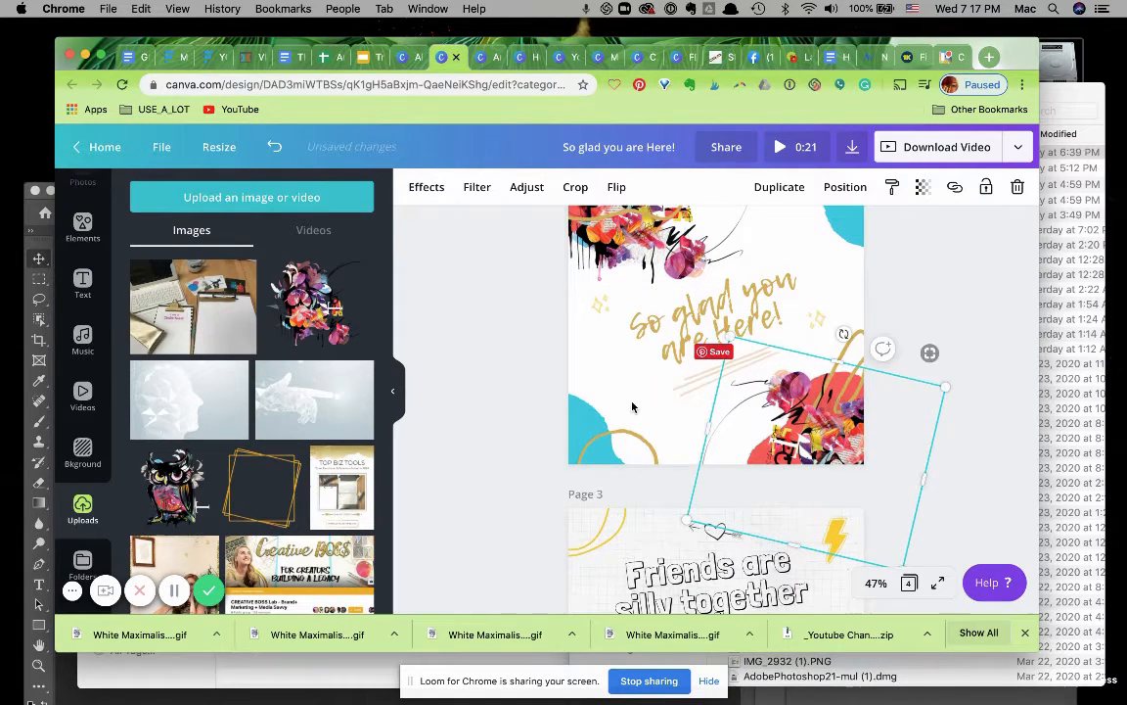
pyautogui.click(533, 390)
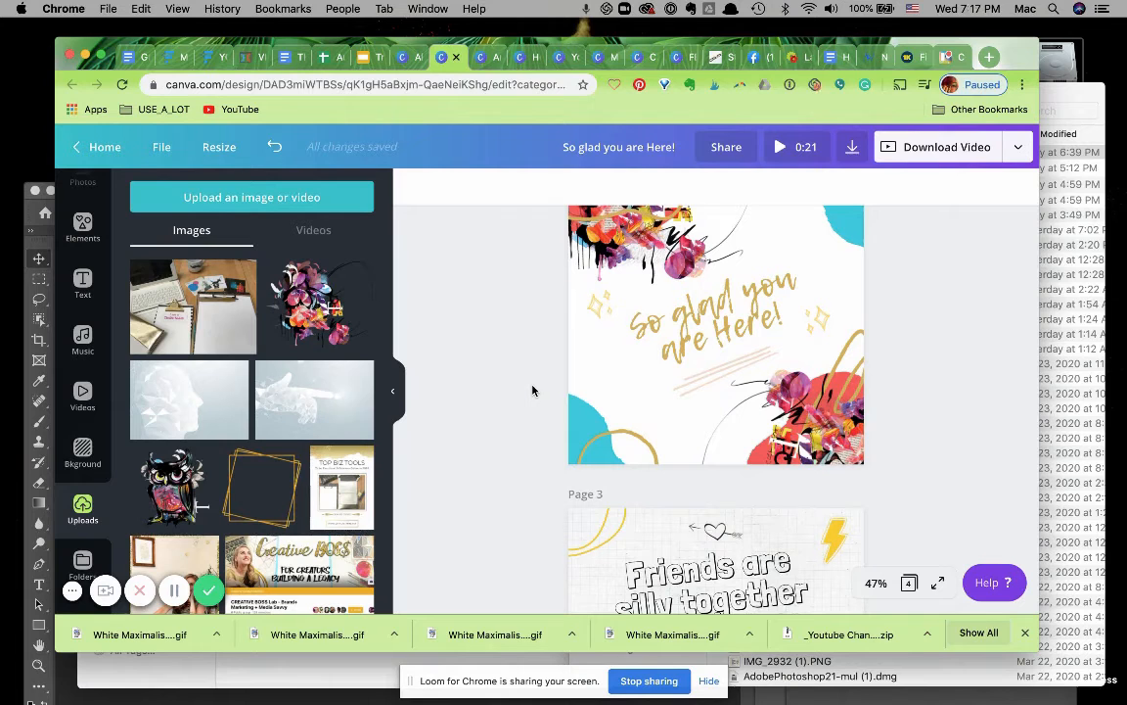
pyautogui.scroll(2, 533, 391)
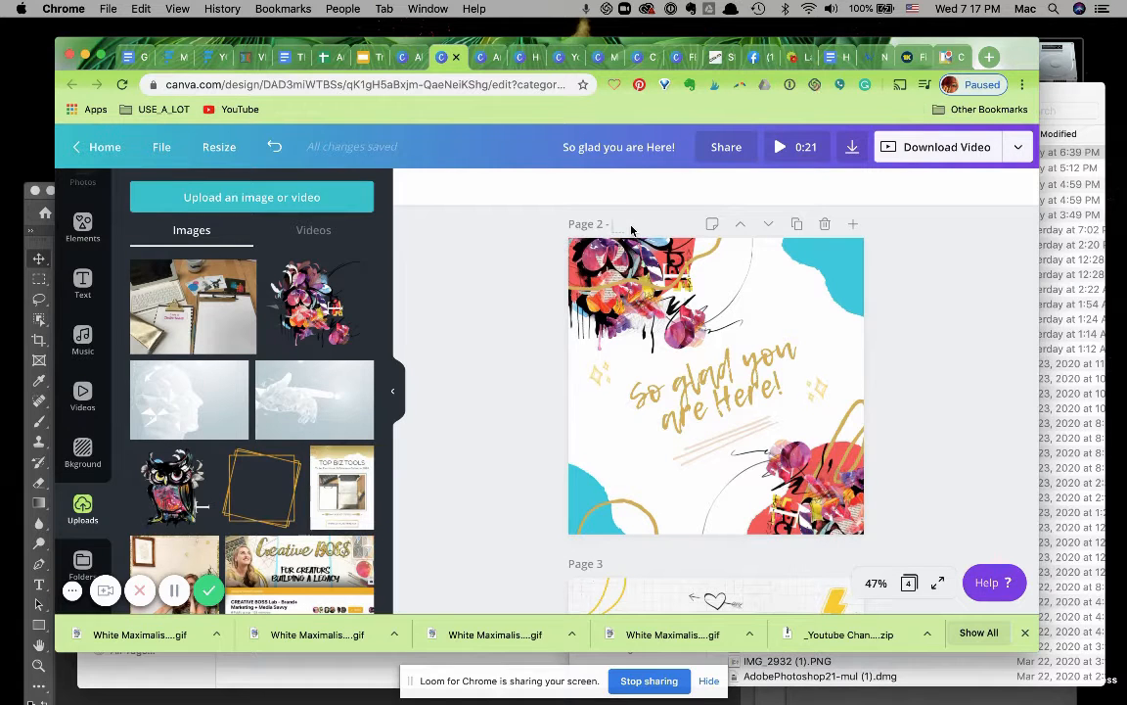
pyautogui.write('so glad')
pyautogui.scroll(-6, 525, 352)
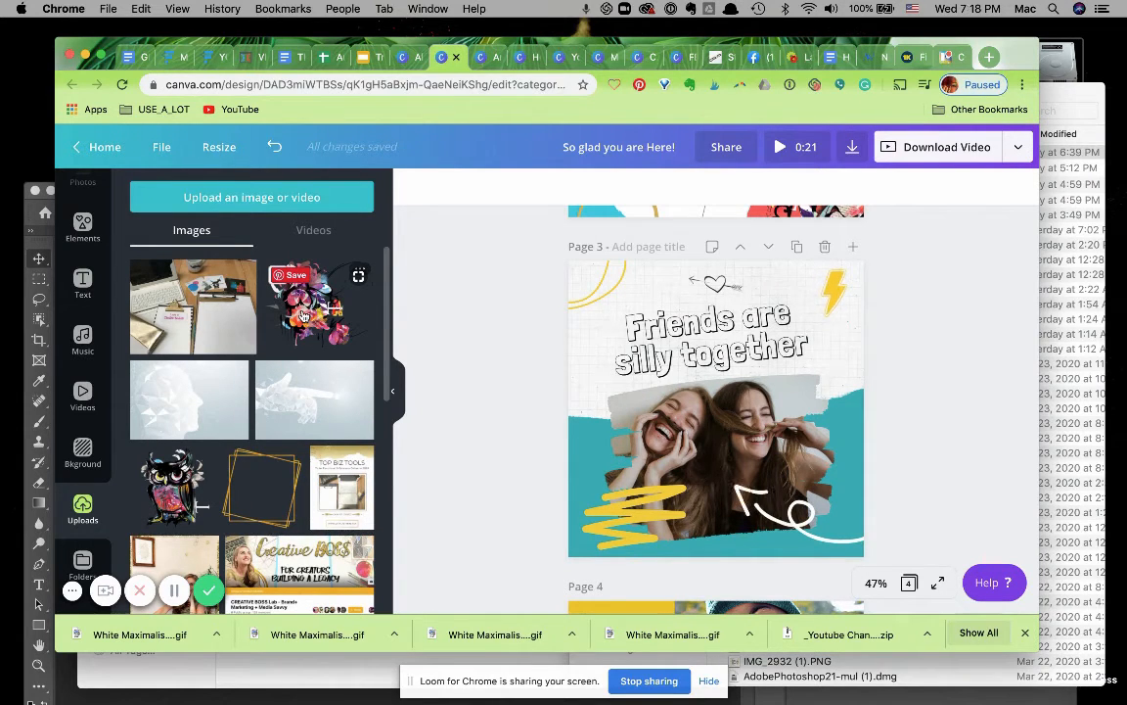
pyautogui.scroll(-8, 278, 486)
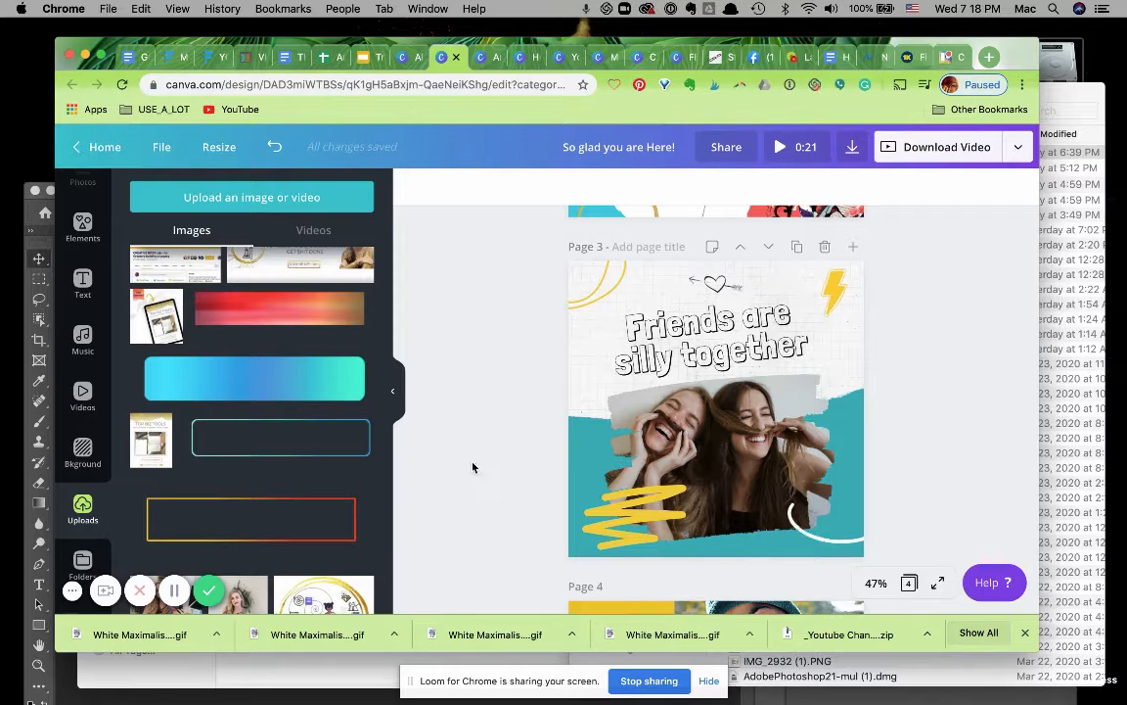
# Replace page 3's headline text with "NEW FREEBIE ALERT".
pyautogui.click(671, 339)
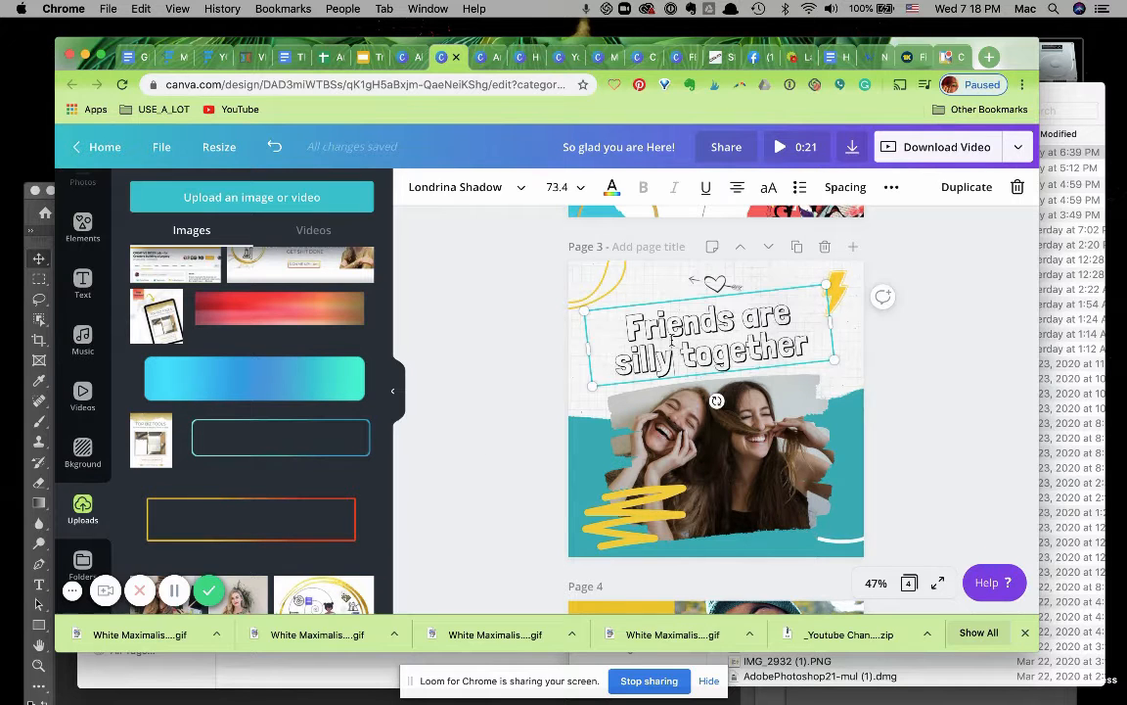
pyautogui.moveTo(791, 347); pyautogui.dragTo(631, 335)
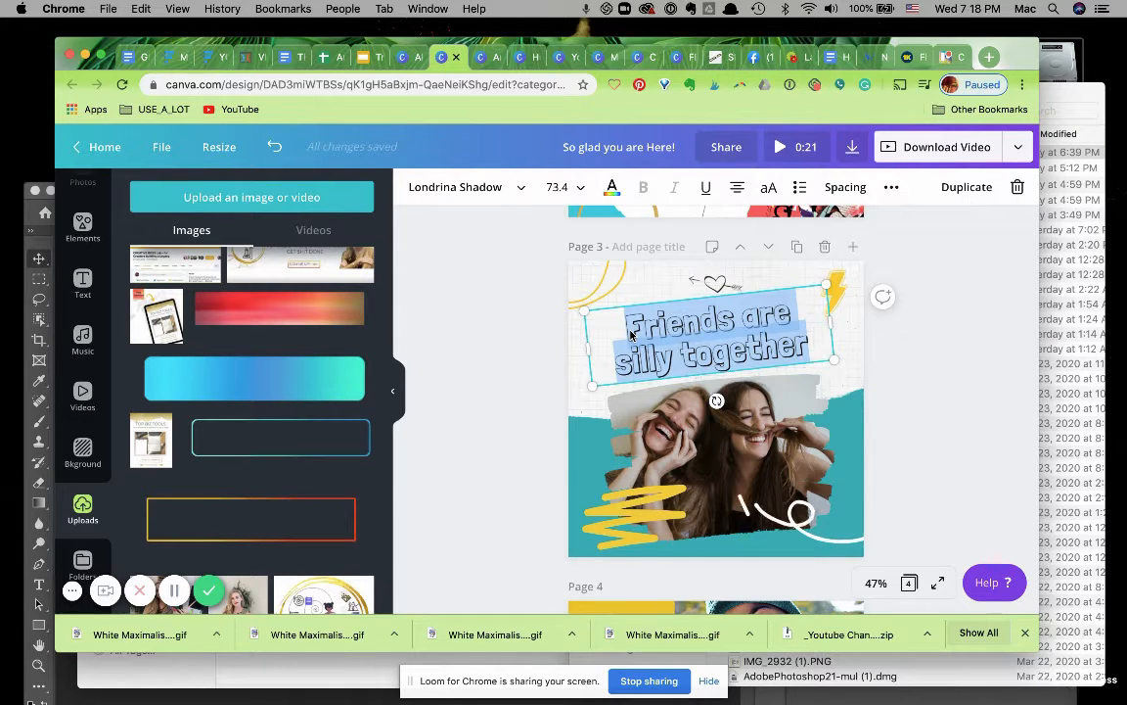
pyautogui.write('NEW')
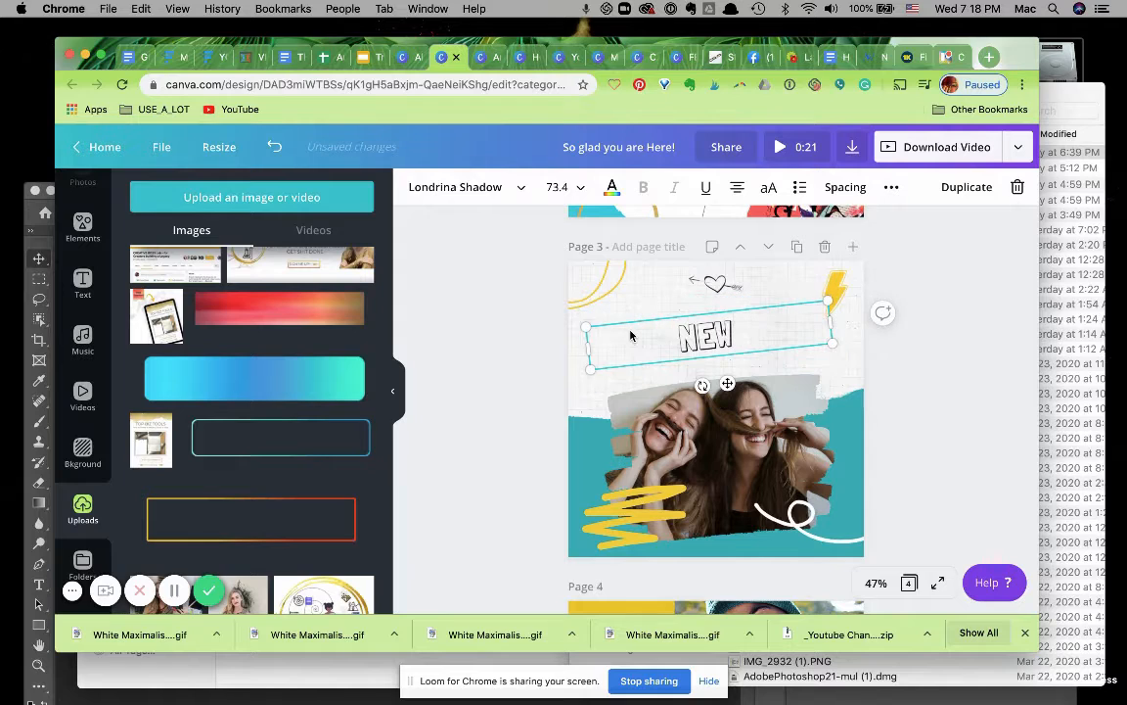
pyautogui.write(' FREEBIE')
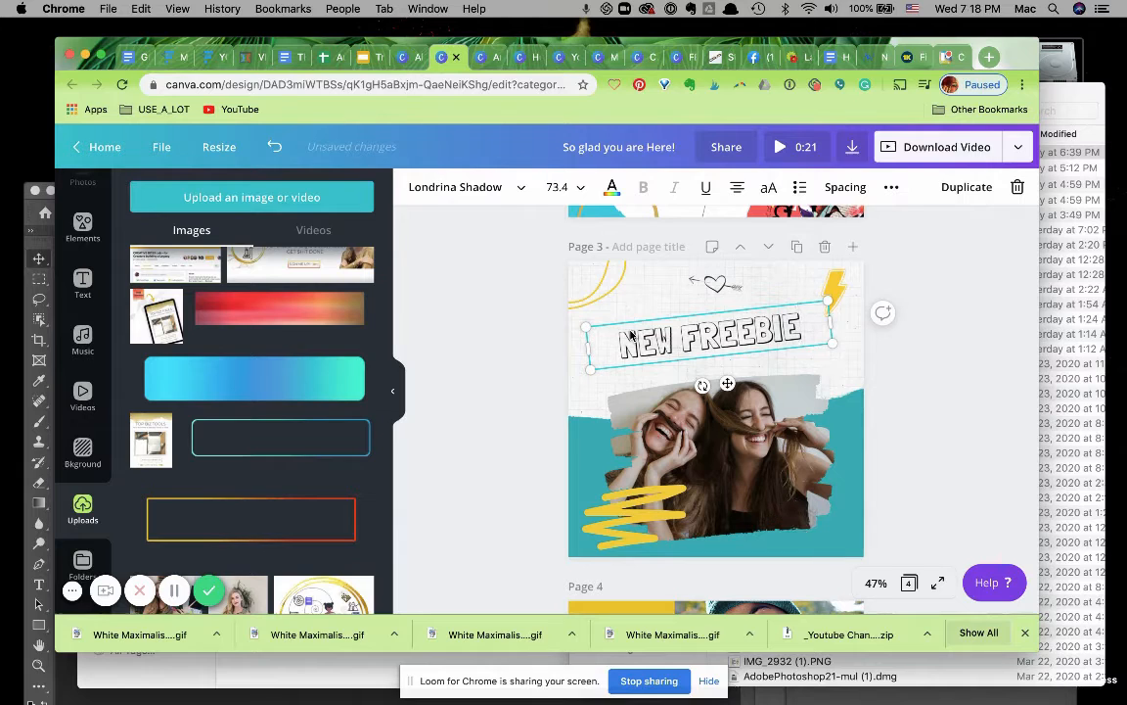
pyautogui.write(' ALERT')
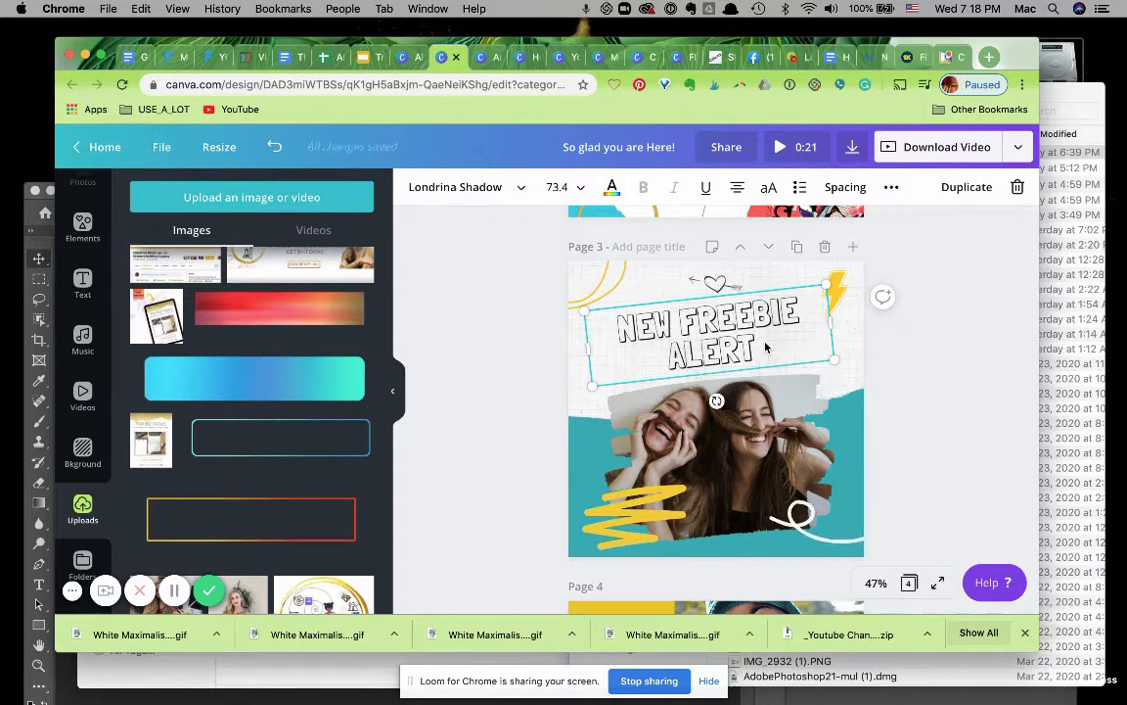
# Set the whole headline's font size to 64.
pyautogui.press('super+a')
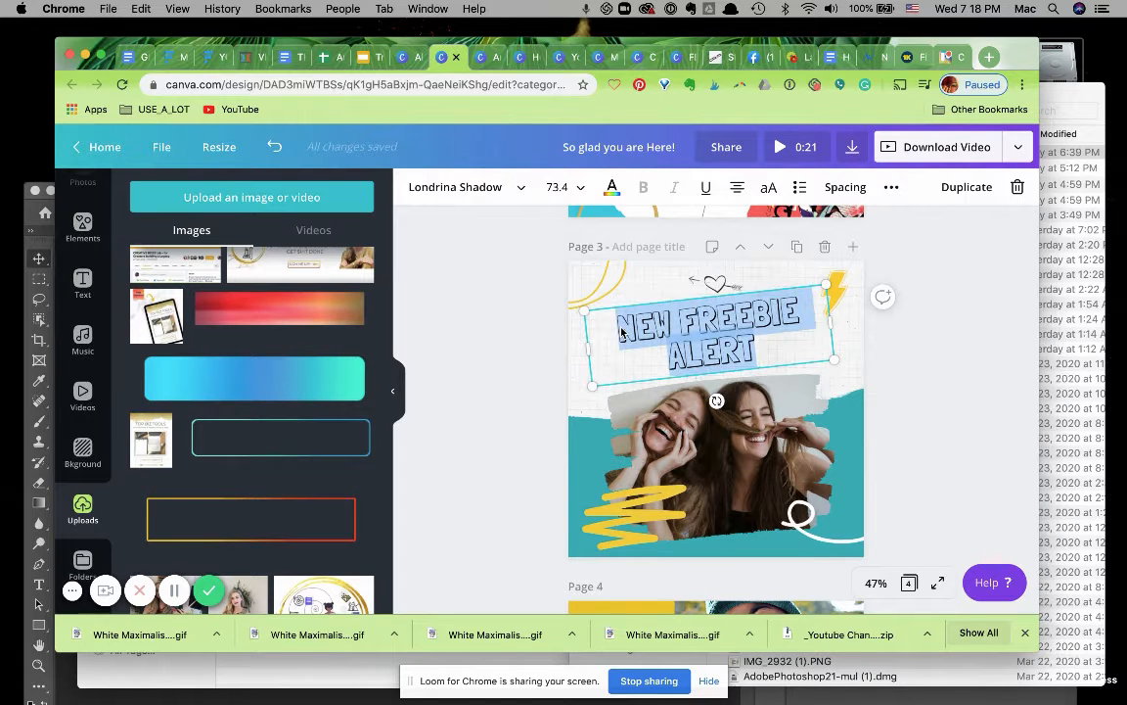
pyautogui.click(580, 188)
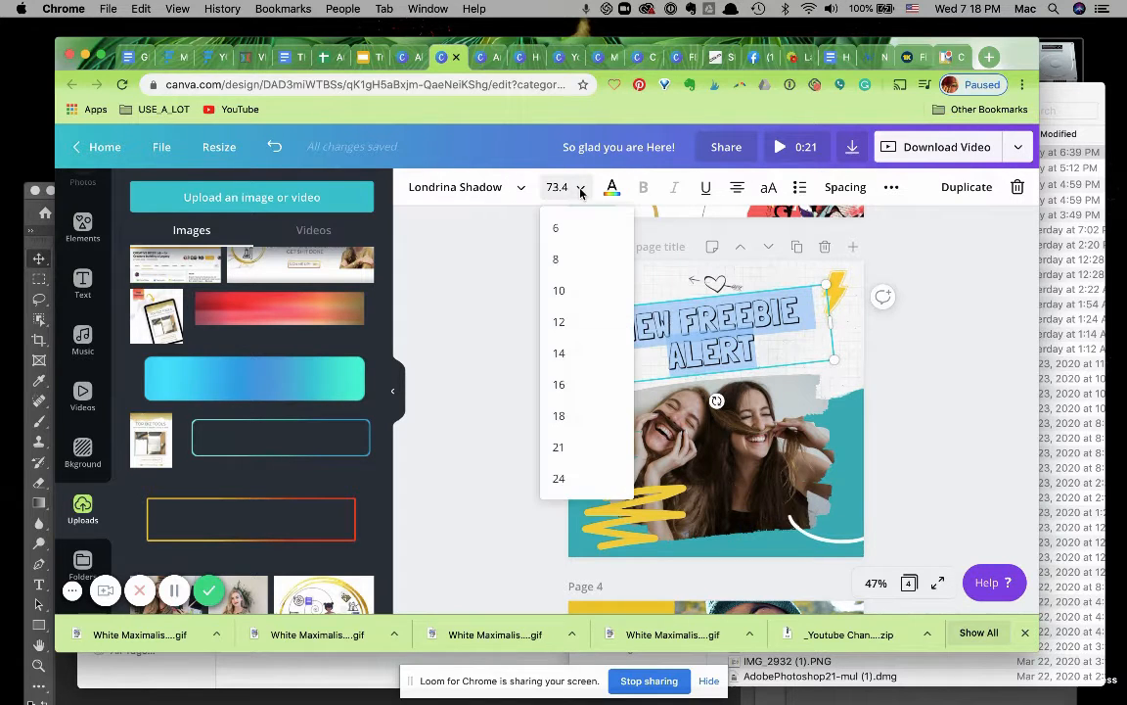
pyautogui.scroll(-3, 591, 452)
pyautogui.scroll(-3, 590, 450)
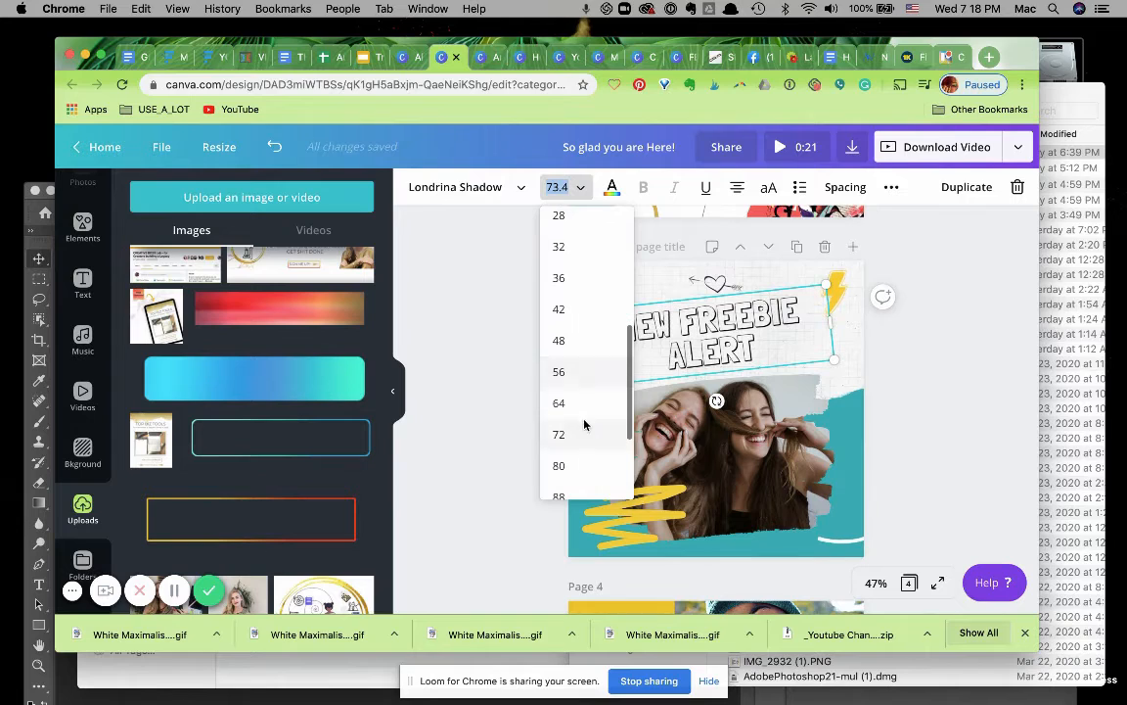
pyautogui.click(575, 402)
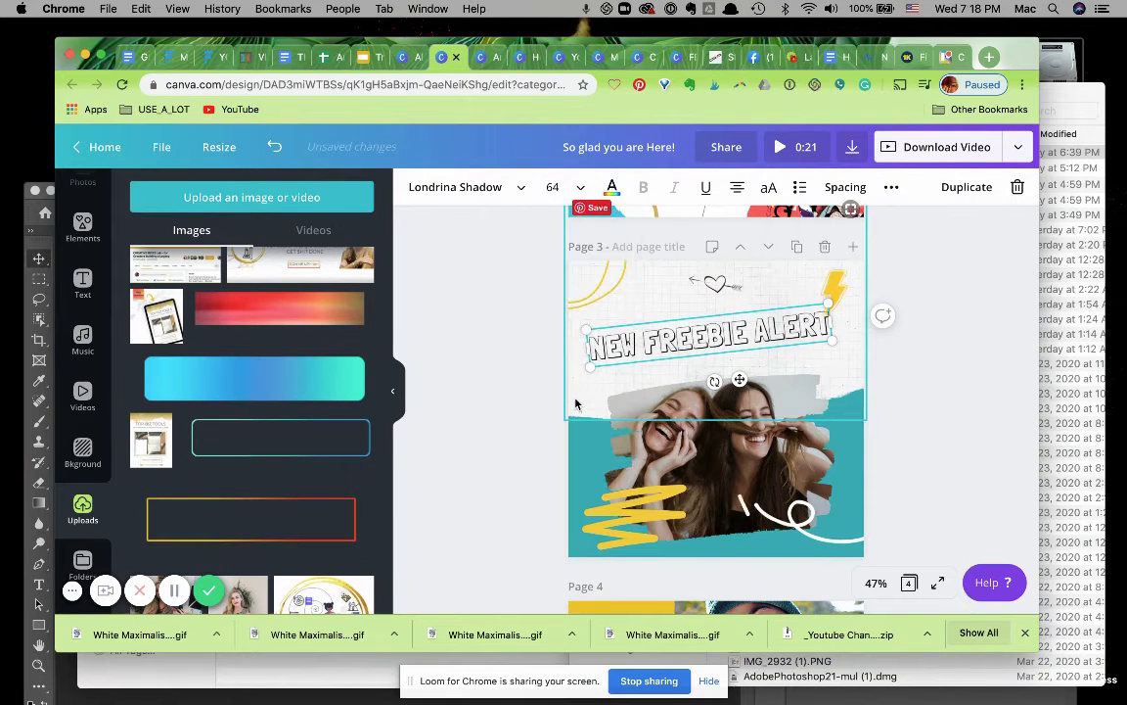
pyautogui.click(529, 384)
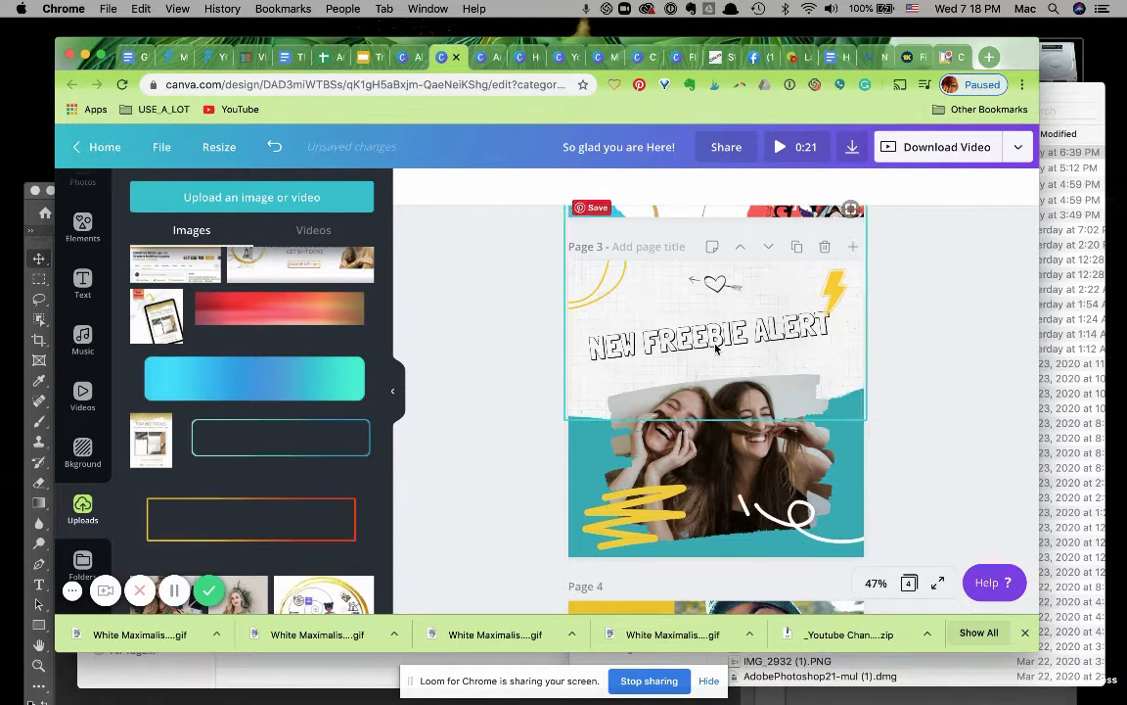
# Replace the photo in page 3's frame with the uploaded Top Biz Tools tablet image.
pyautogui.click(650, 331)
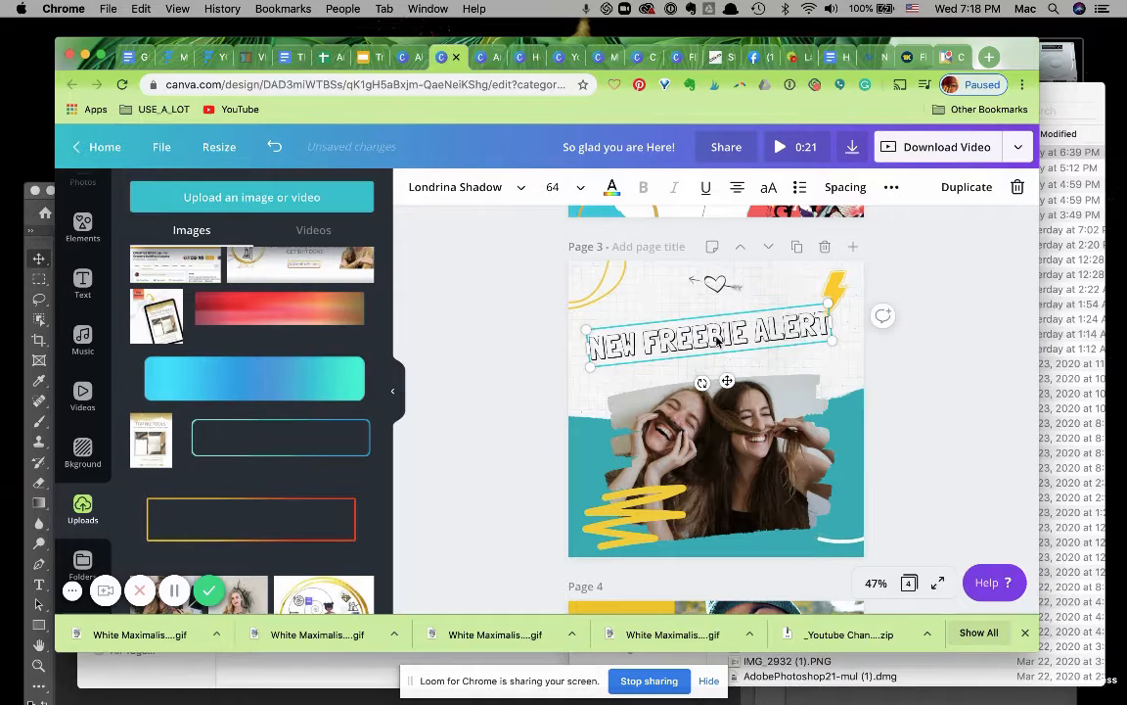
pyautogui.click(494, 422)
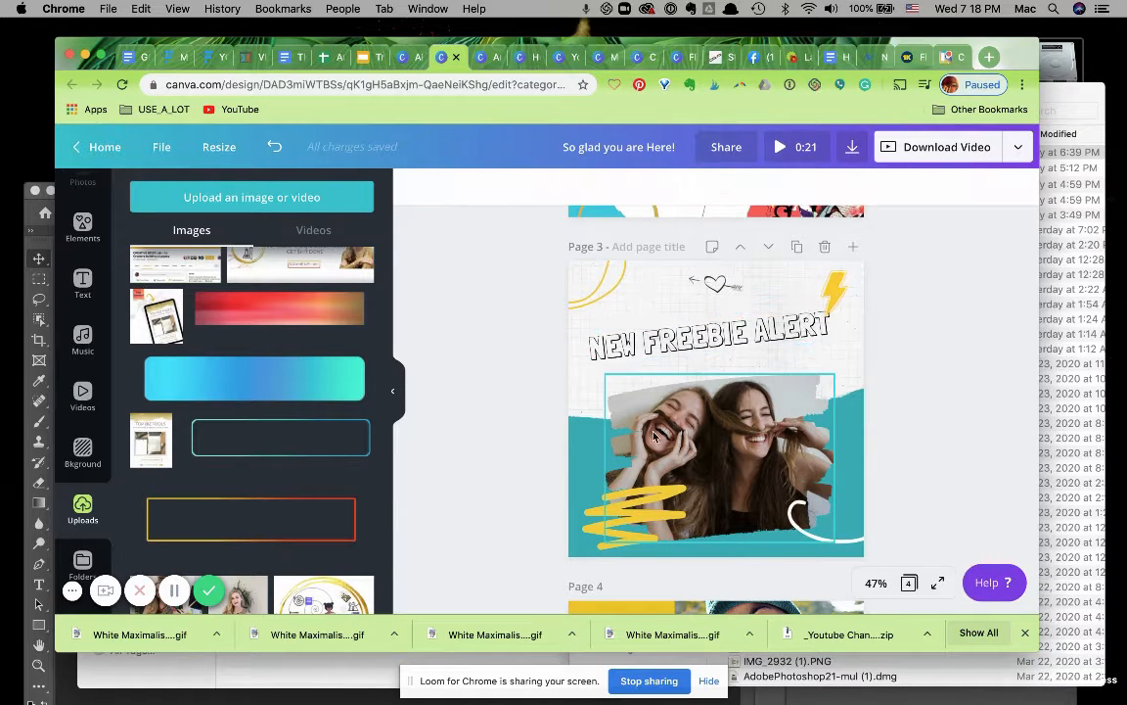
pyautogui.moveTo(156, 315); pyautogui.dragTo(683, 416)
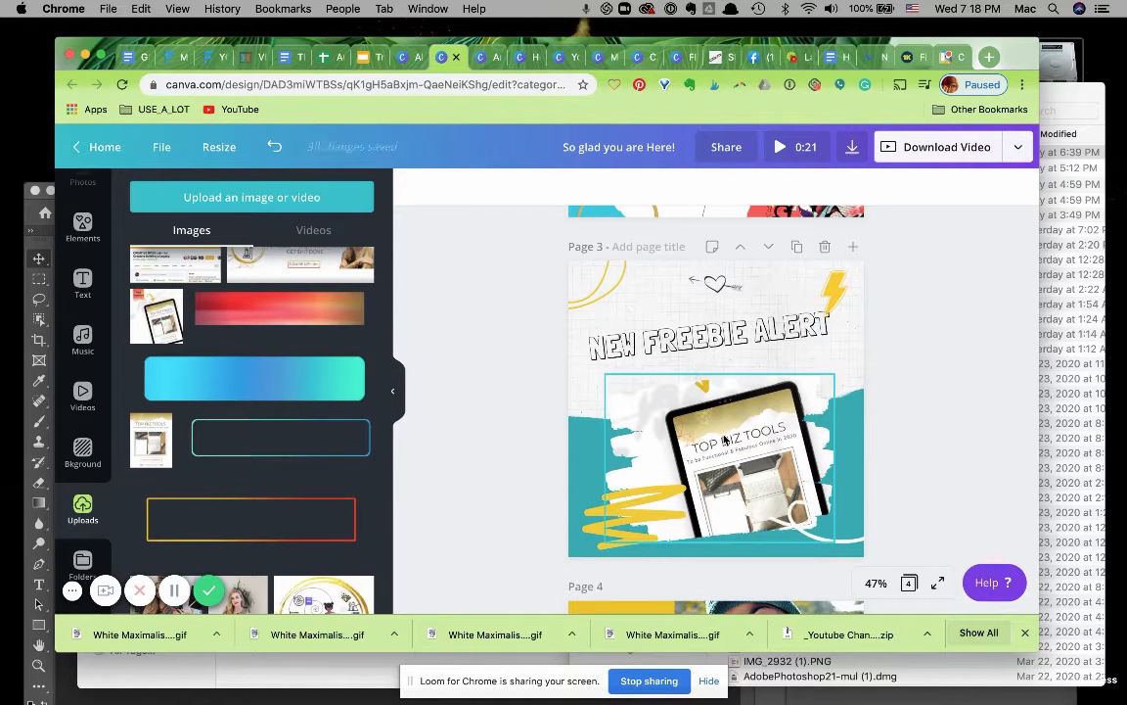
# Reposition the tablet image inside its frame to show more of the tablet.
pyautogui.click(725, 441)
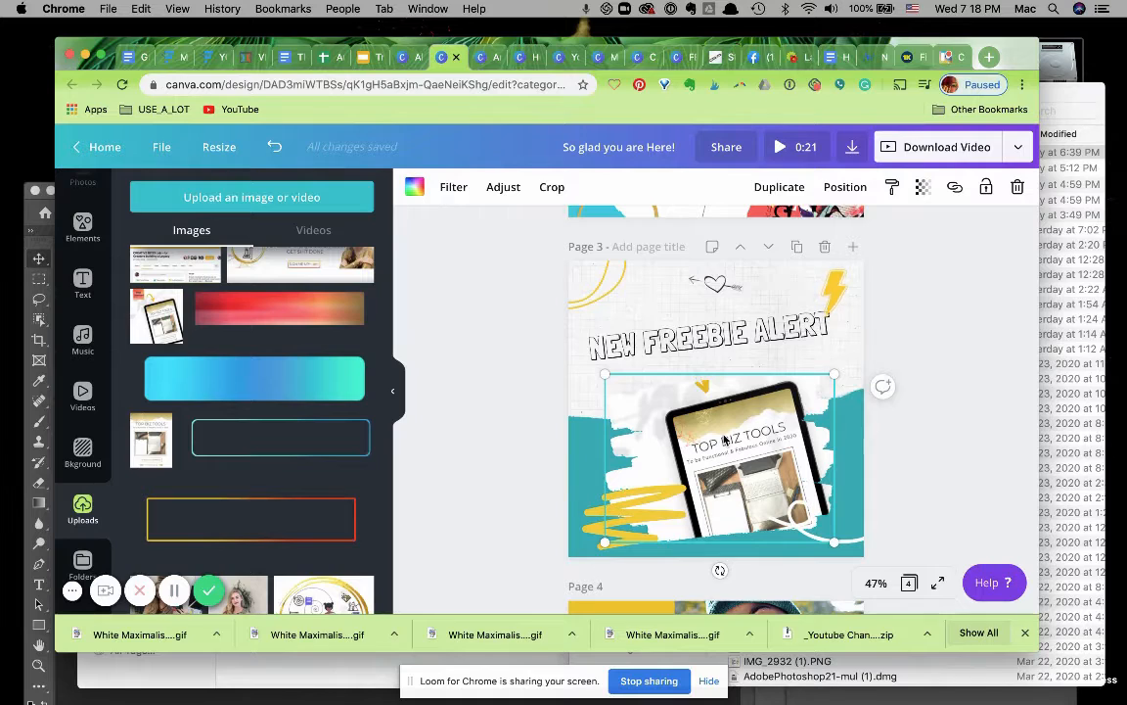
pyautogui.doubleClick(724, 440)
pyautogui.moveTo(724, 441); pyautogui.dragTo(709, 414)
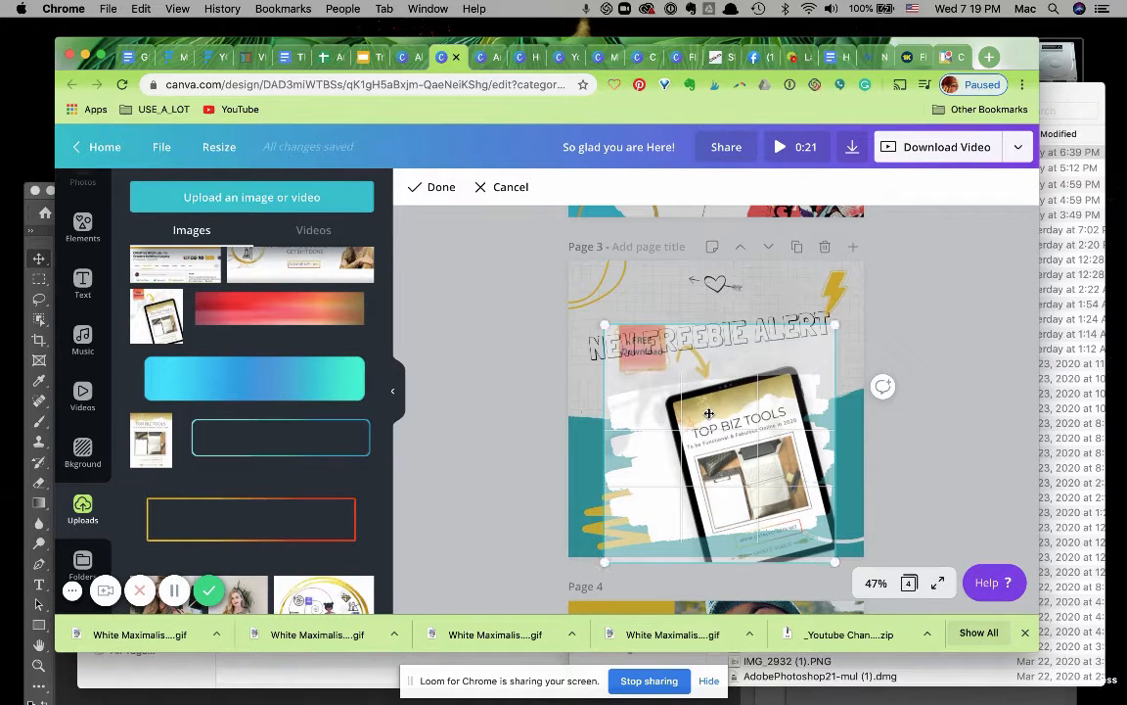
pyautogui.click(510, 423)
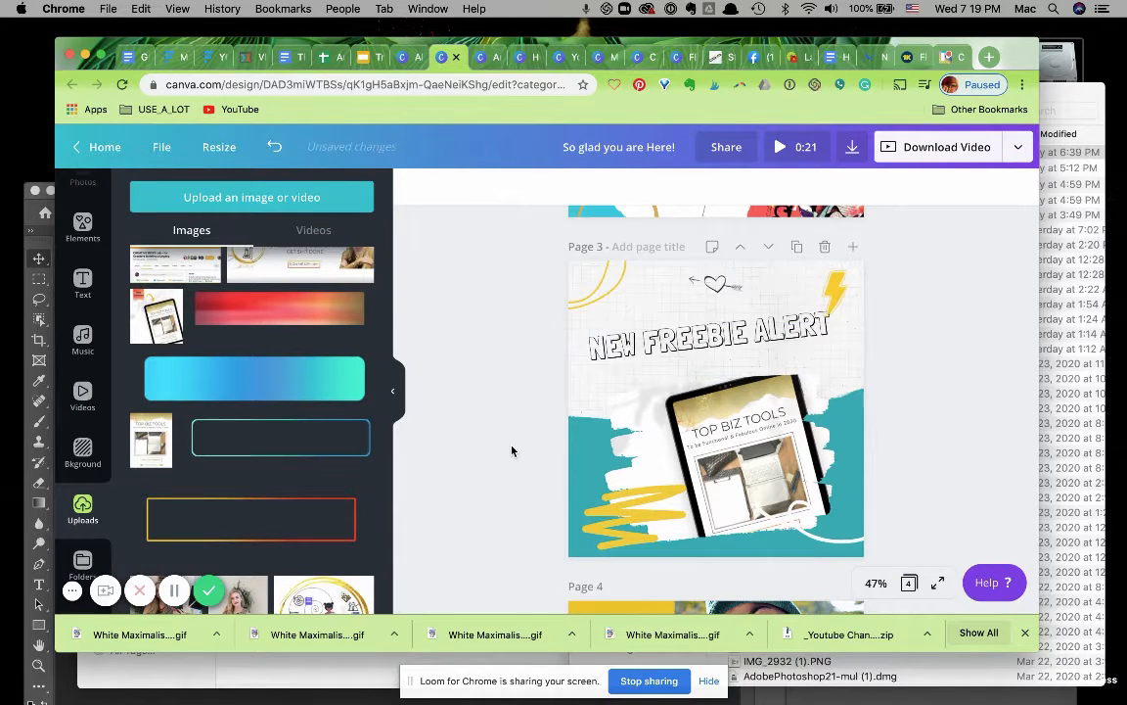
pyautogui.click(746, 468)
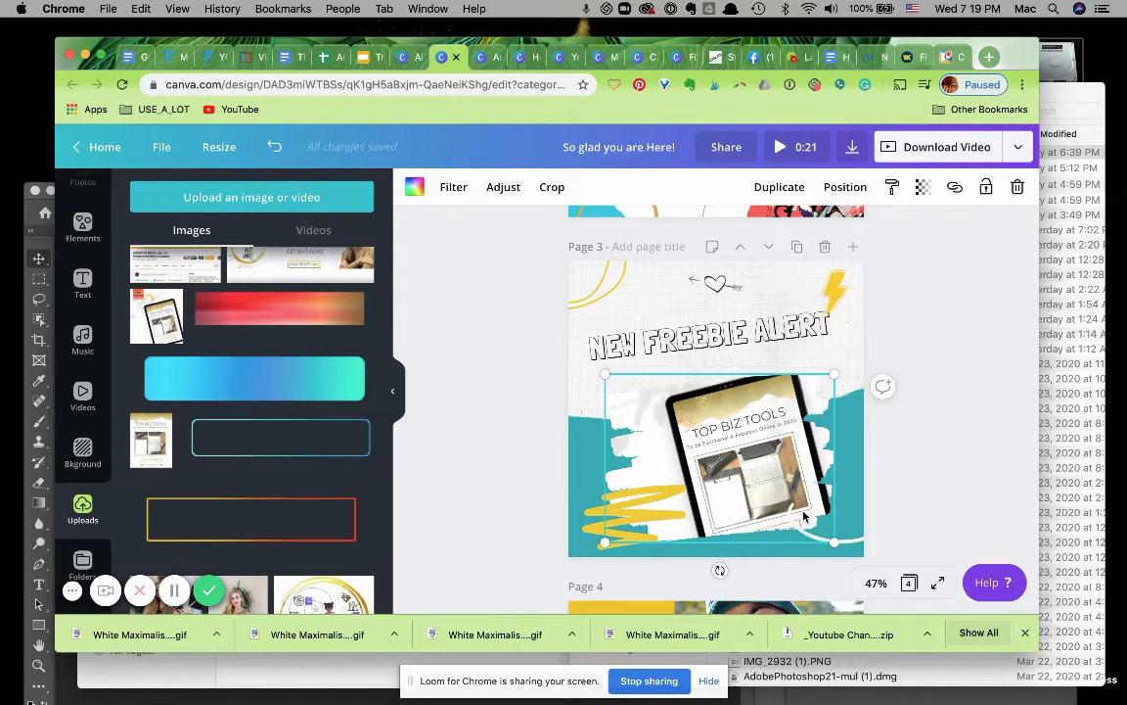
pyautogui.doubleClick(737, 448)
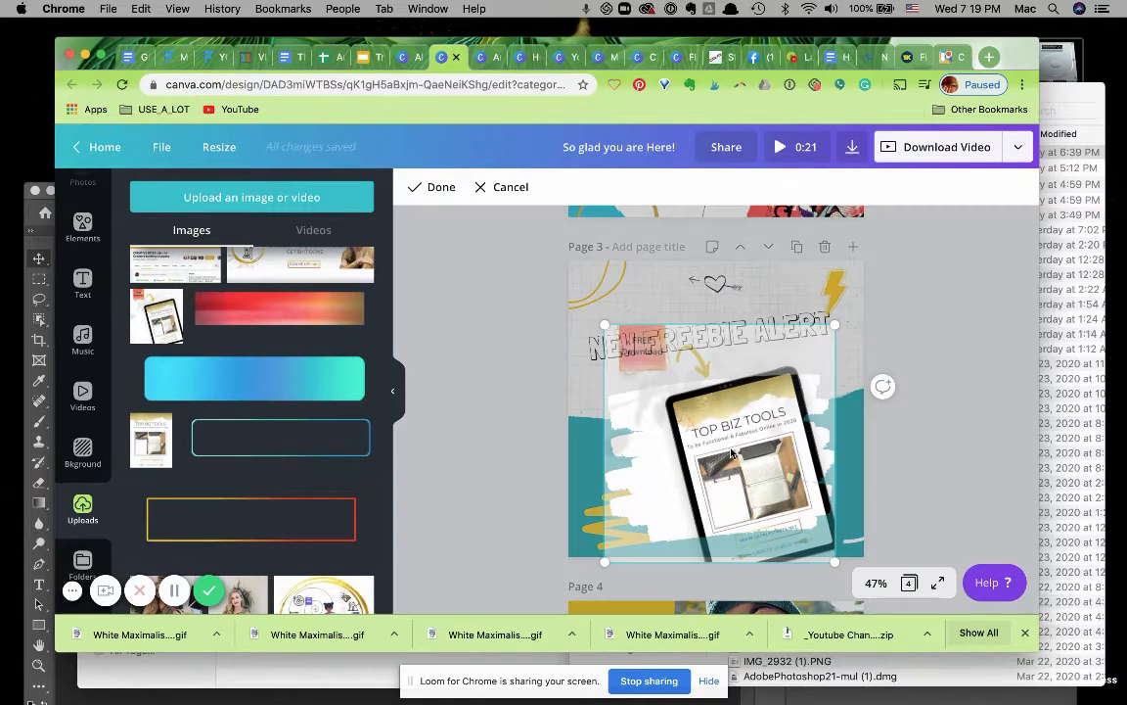
pyautogui.click(844, 550)
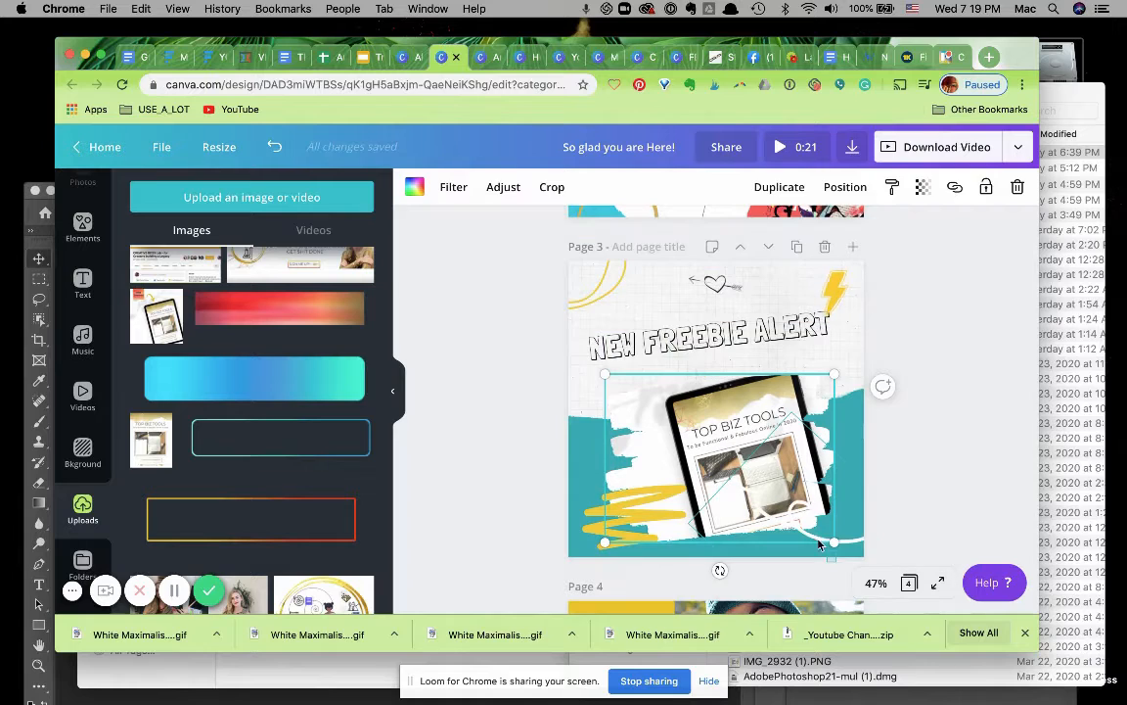
pyautogui.keyDown('shift'); pyautogui.click(842, 539); pyautogui.keyUp('shift')
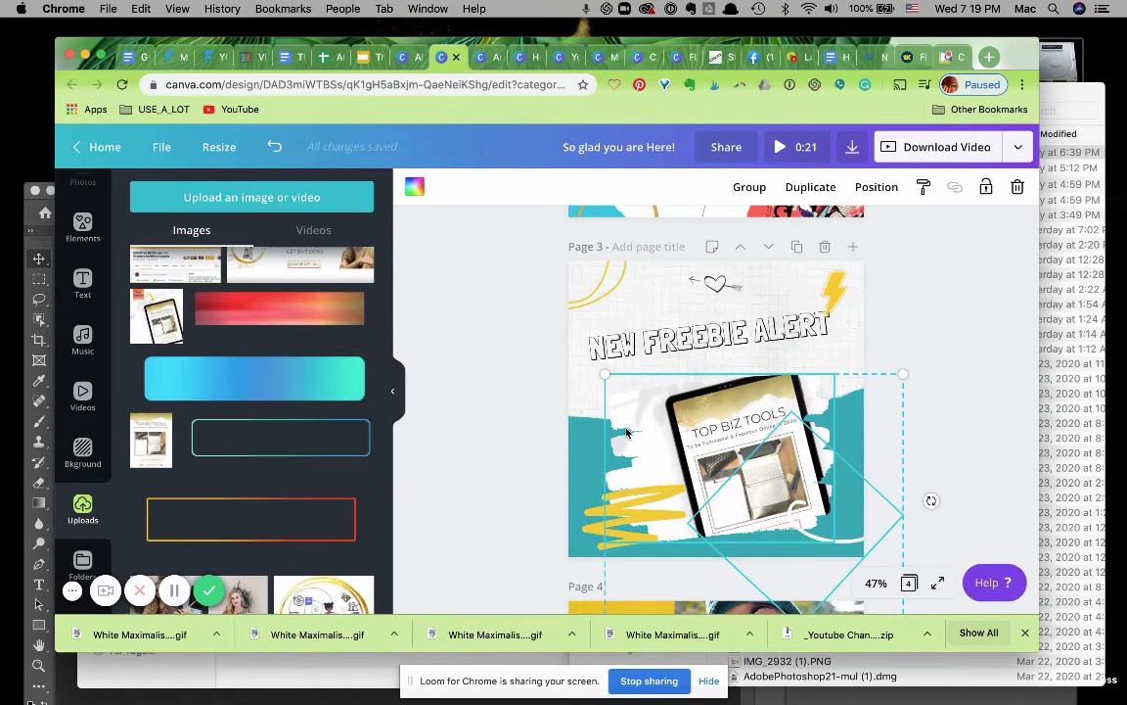
pyautogui.click(537, 420)
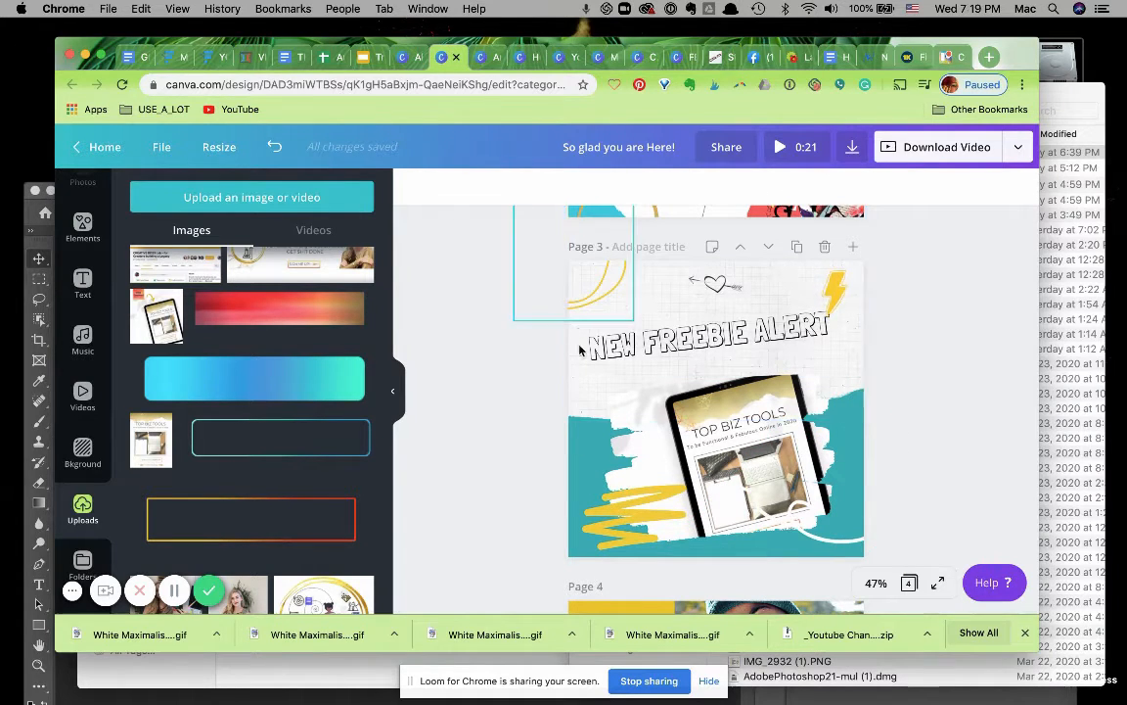
# Try to resize the top background element on page 3, then undo the change.
pyautogui.click(583, 380)
pyautogui.moveTo(580, 380); pyautogui.dragTo(574, 321)
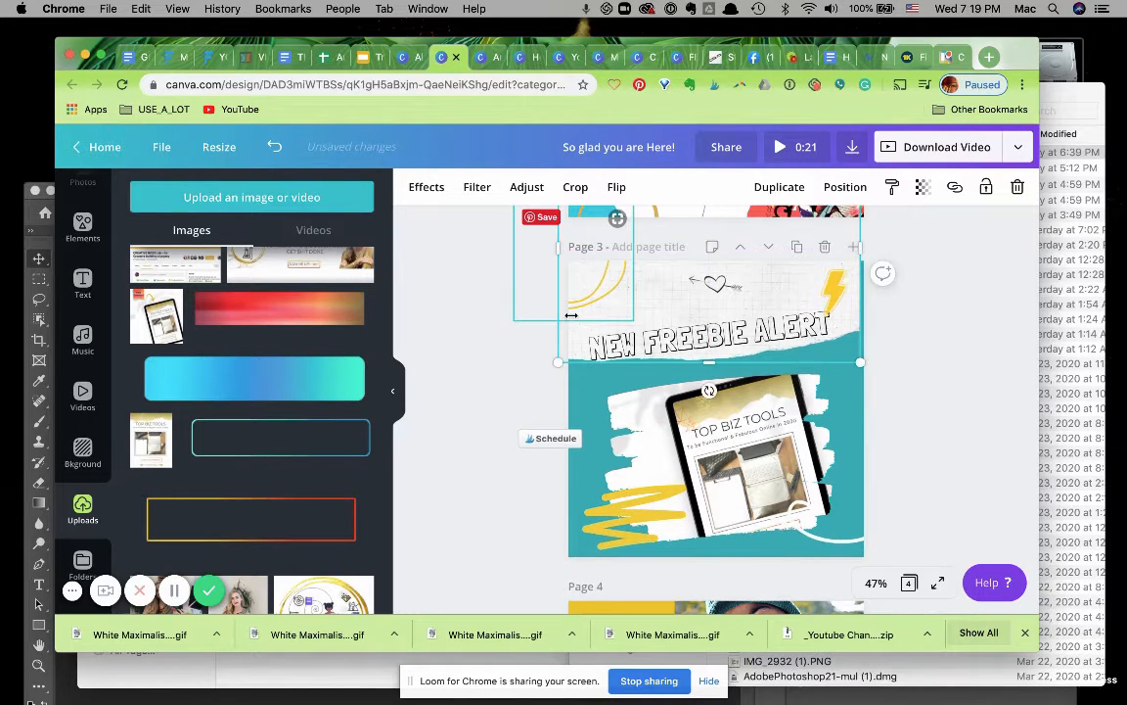
pyautogui.press('super+z')
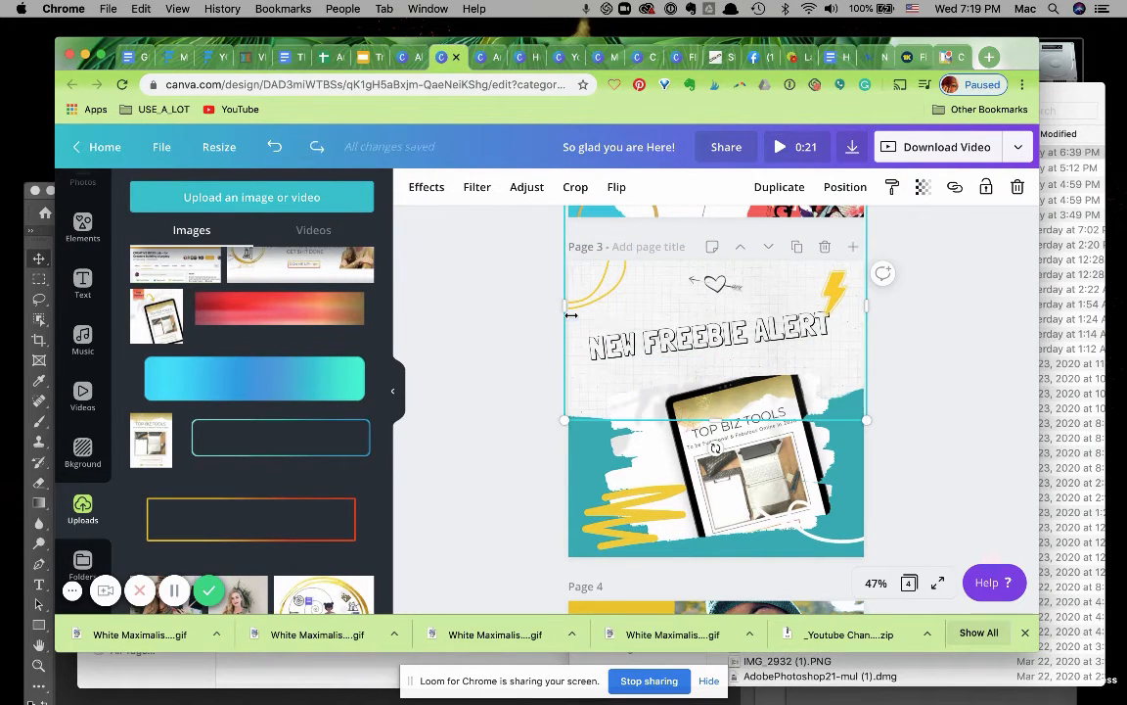
pyautogui.click(470, 378)
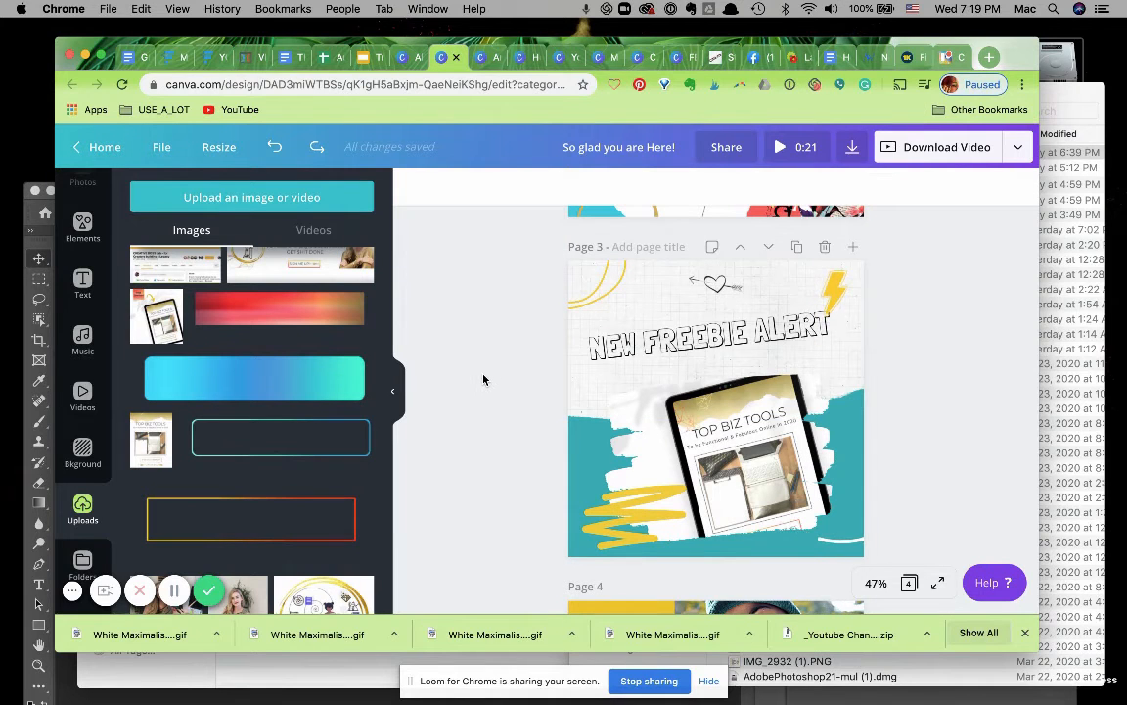
pyautogui.scroll(10, 310, 407)
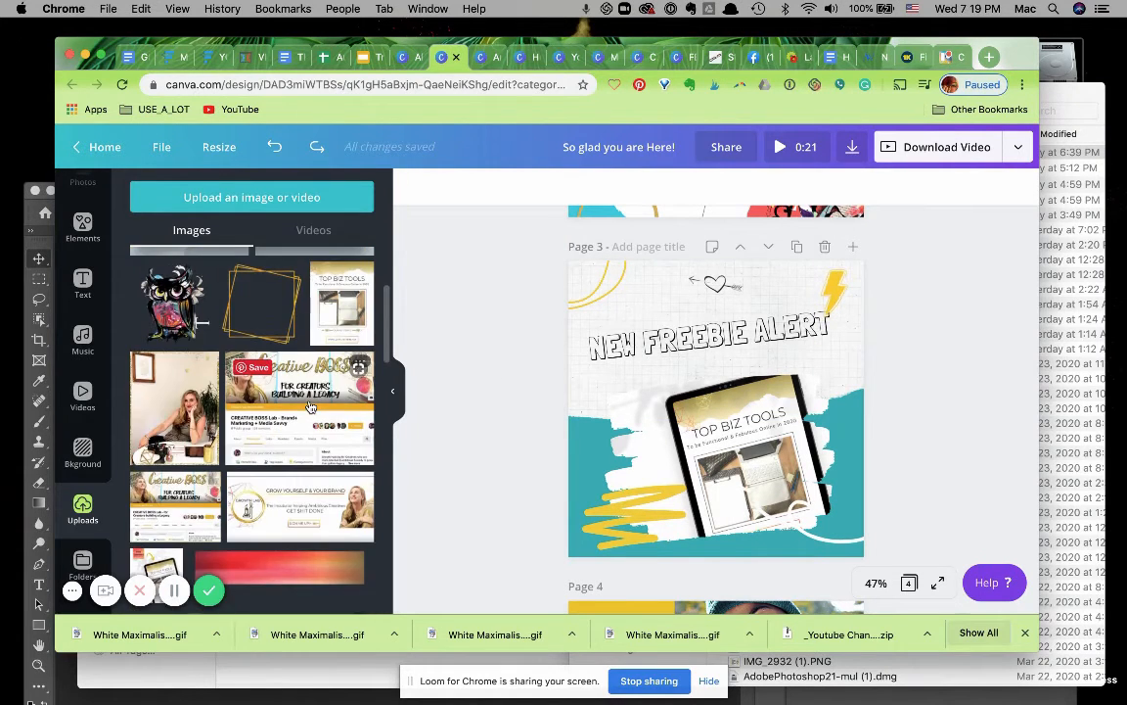
pyautogui.scroll(-8, 310, 411)
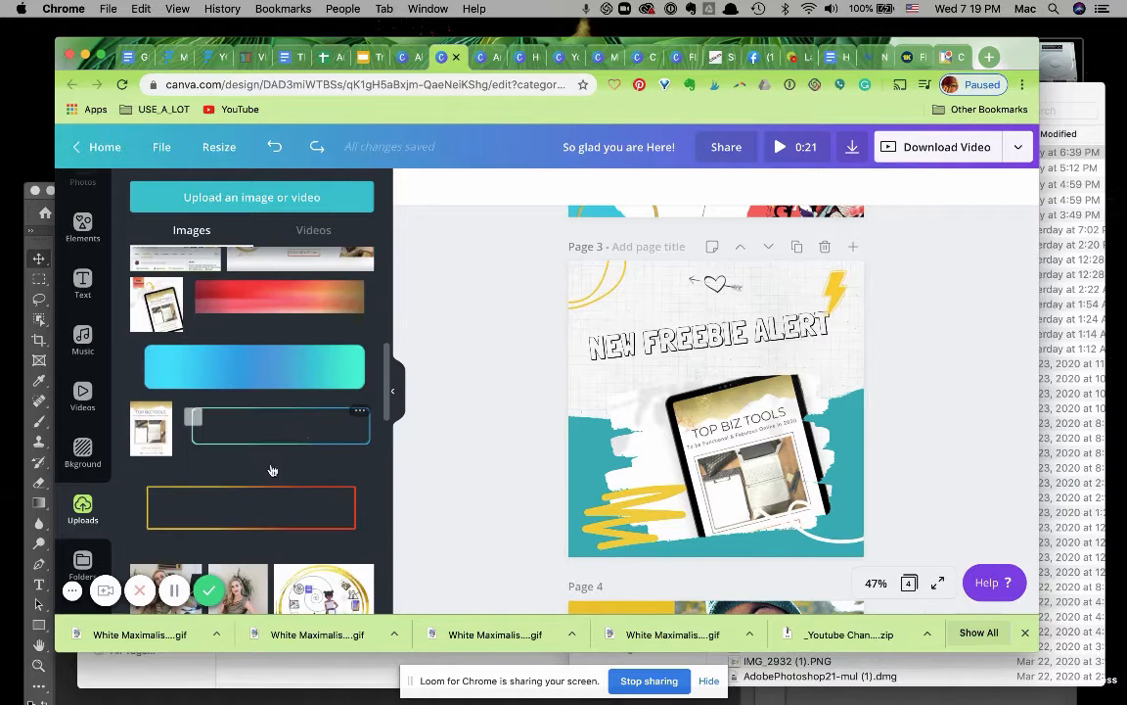
# Open the Backgrounds/Patterns folder and try dropping a pale blue pattern onto page 3's top background element.
pyautogui.scroll(-10, 273, 473)
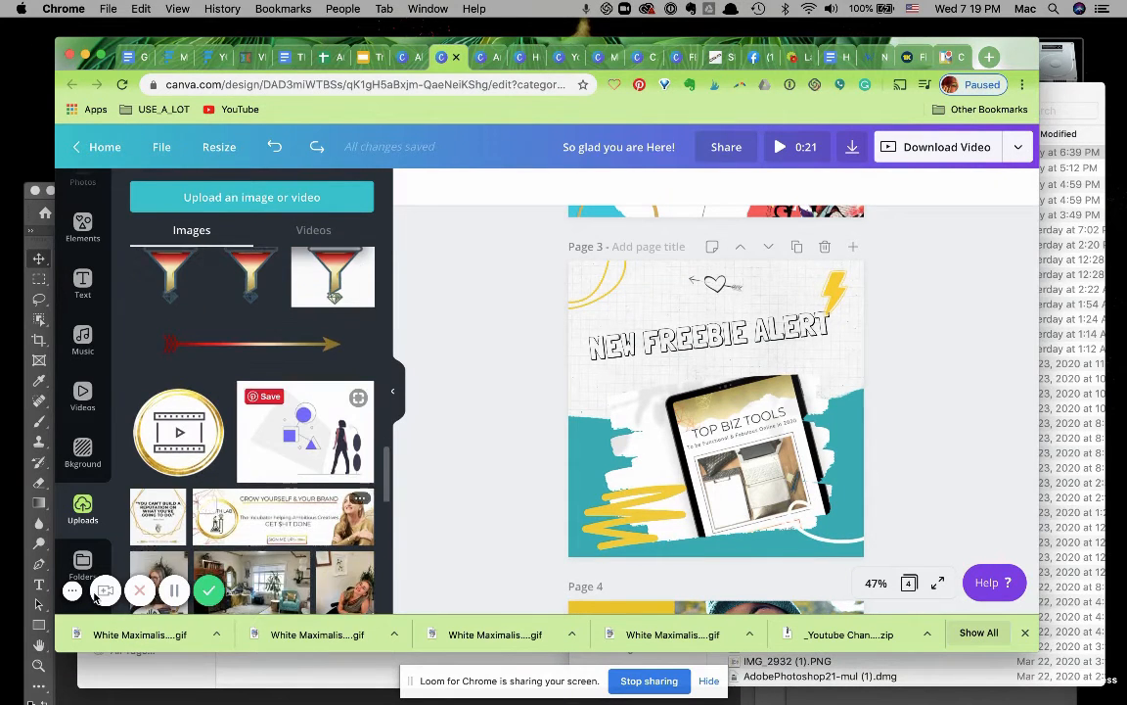
pyautogui.click(83, 562)
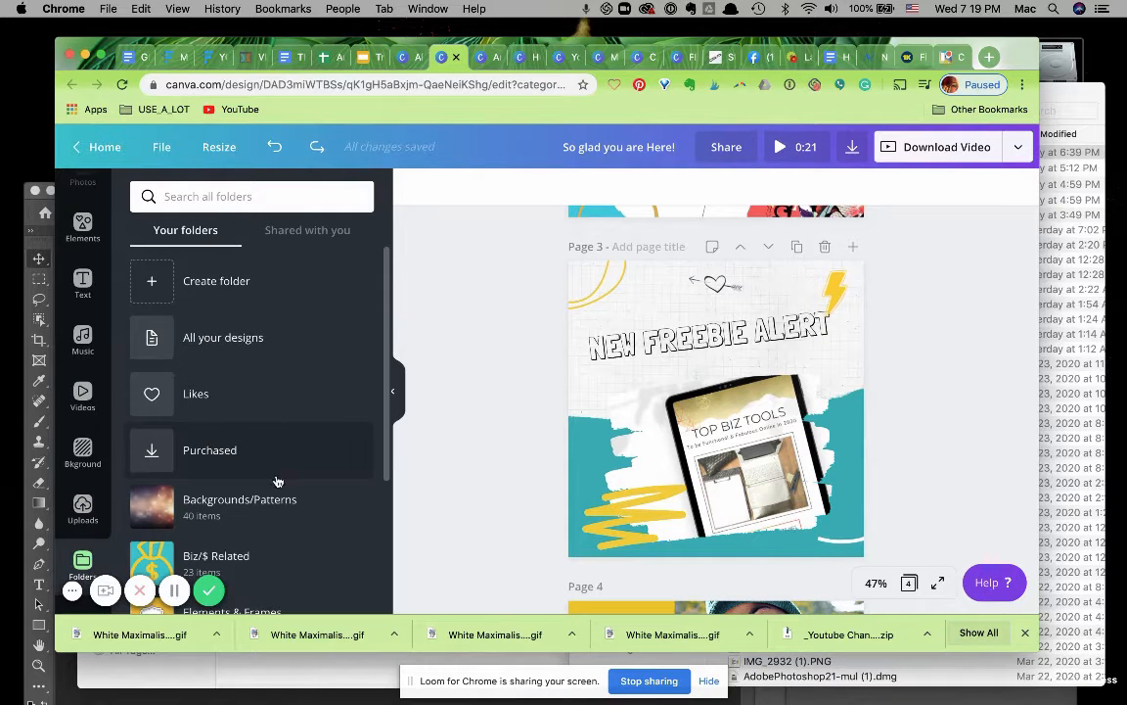
pyautogui.scroll(-2, 277, 504)
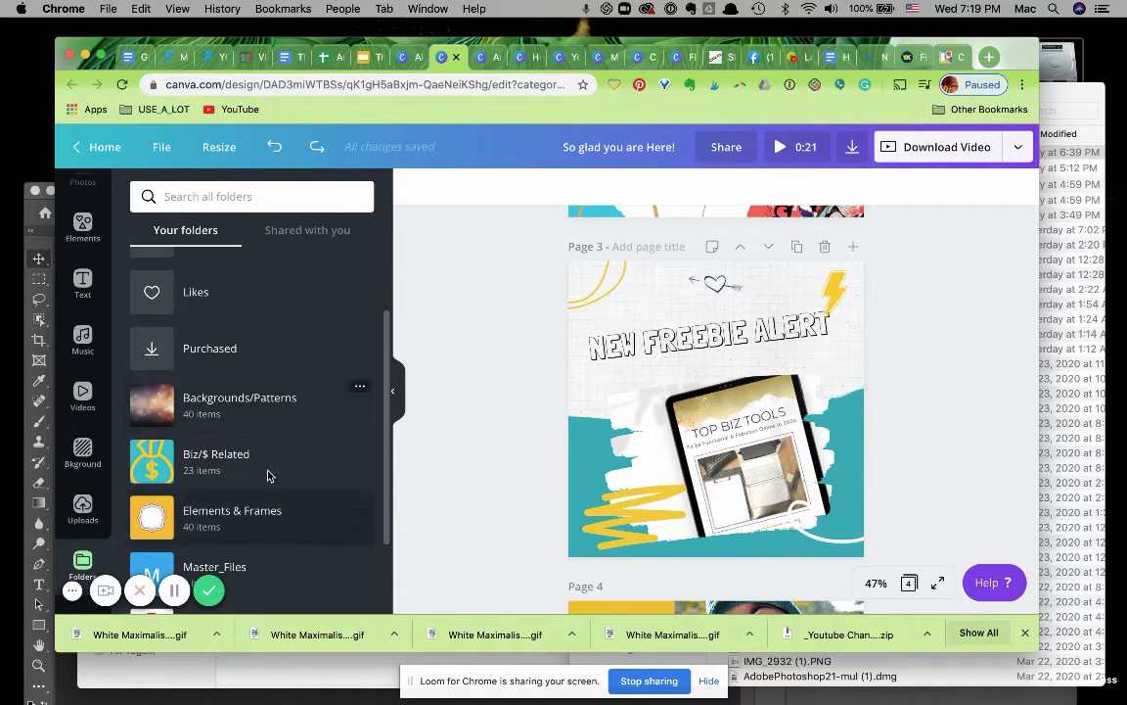
pyautogui.click(239, 403)
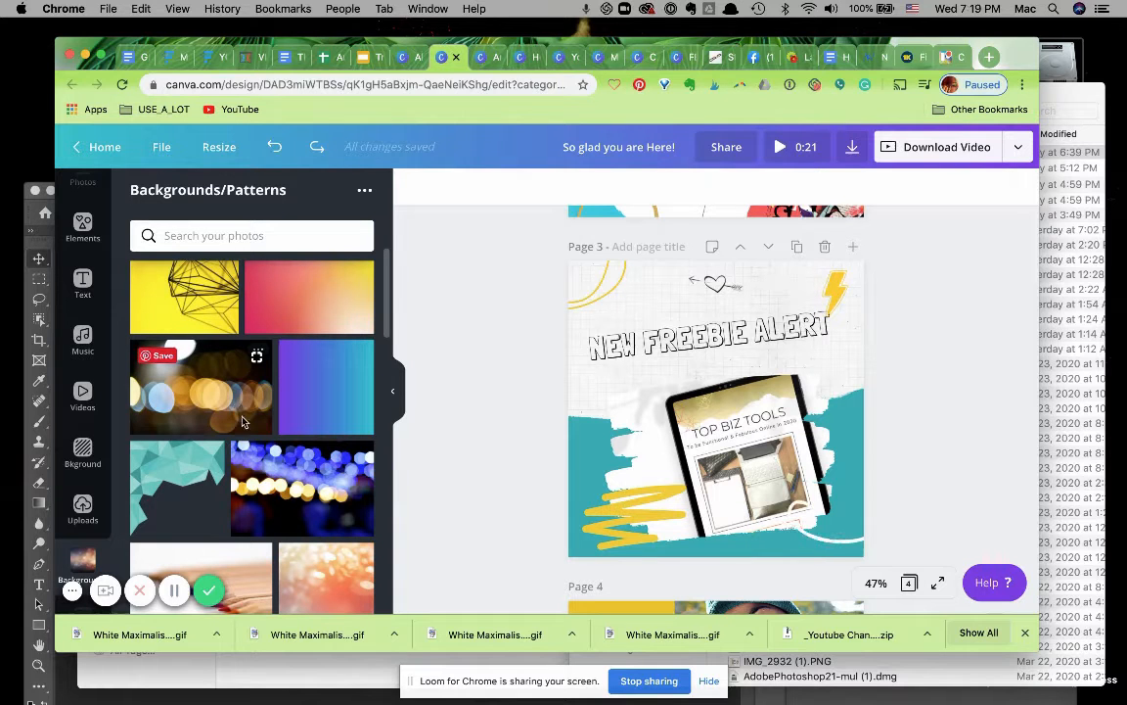
pyautogui.scroll(-3, 240, 502)
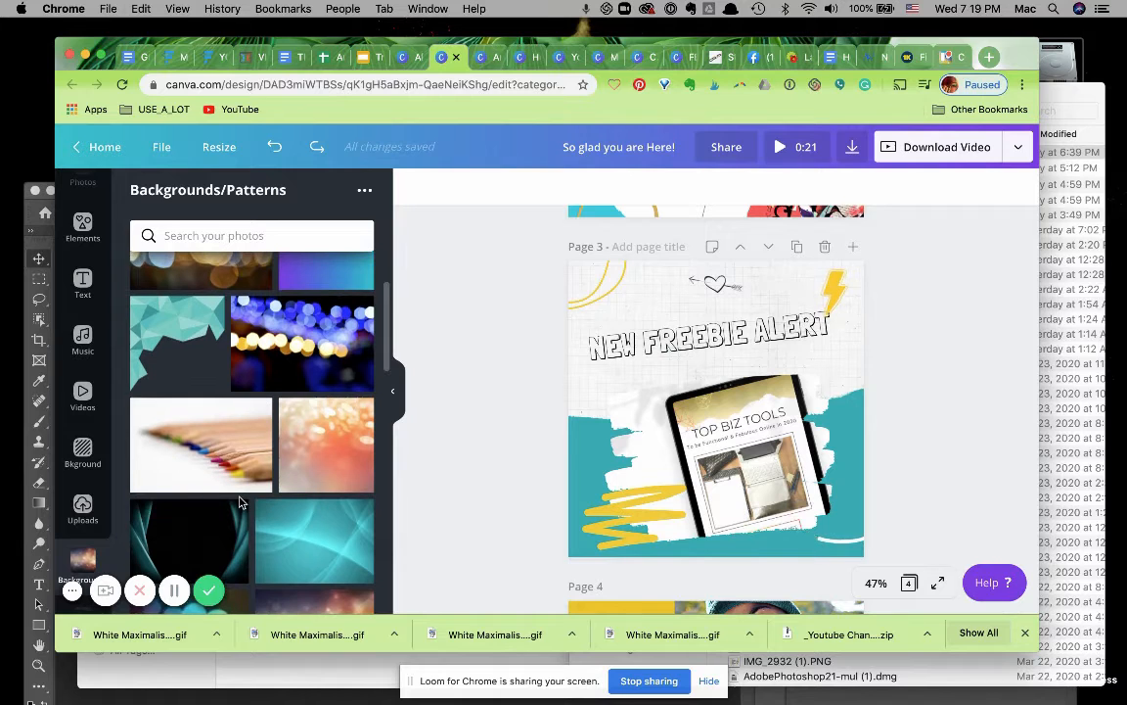
pyautogui.scroll(-3, 240, 502)
pyautogui.scroll(-5, 240, 502)
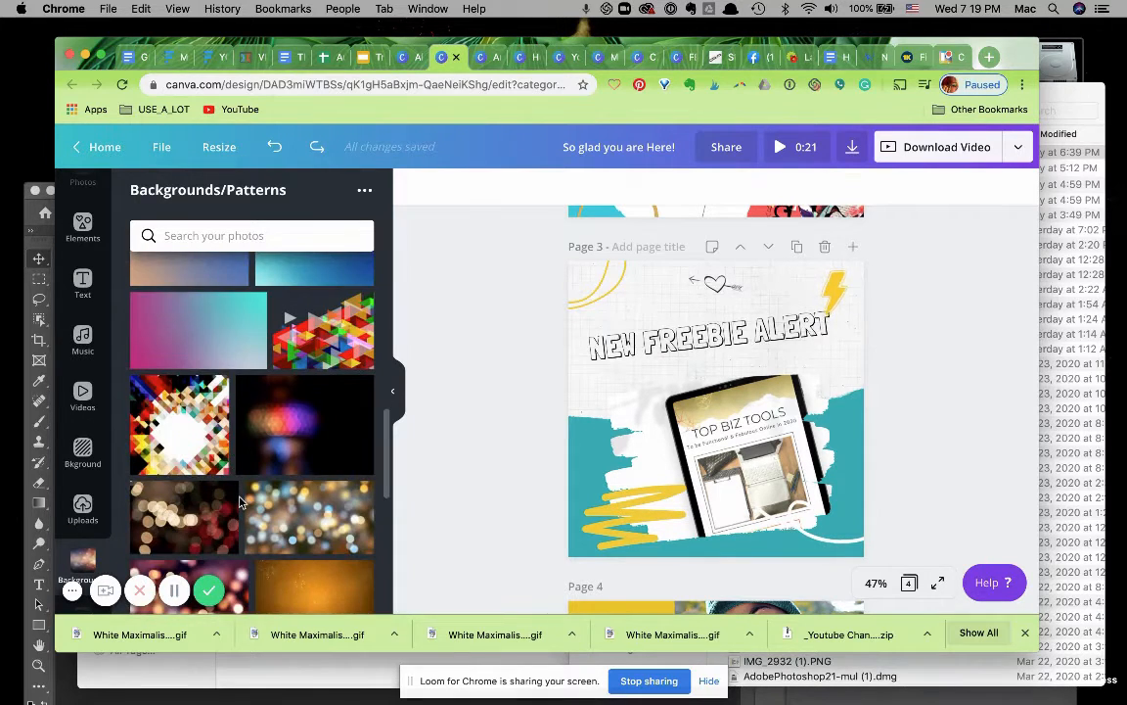
pyautogui.scroll(-2, 240, 502)
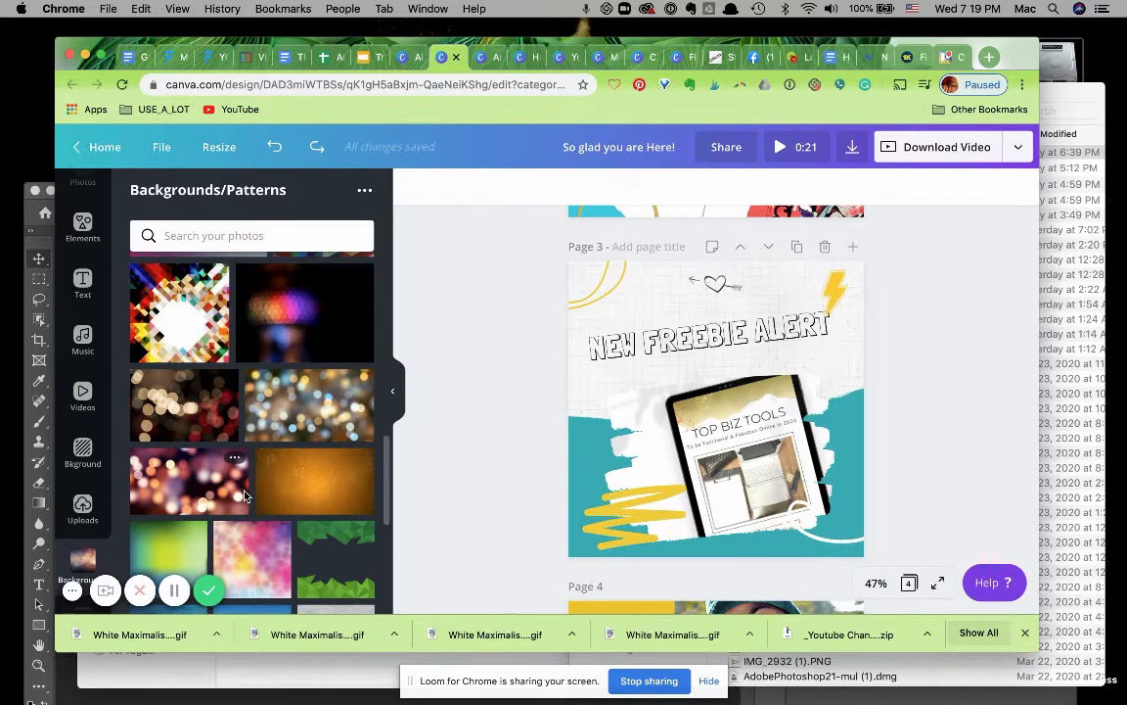
pyautogui.scroll(-4, 245, 496)
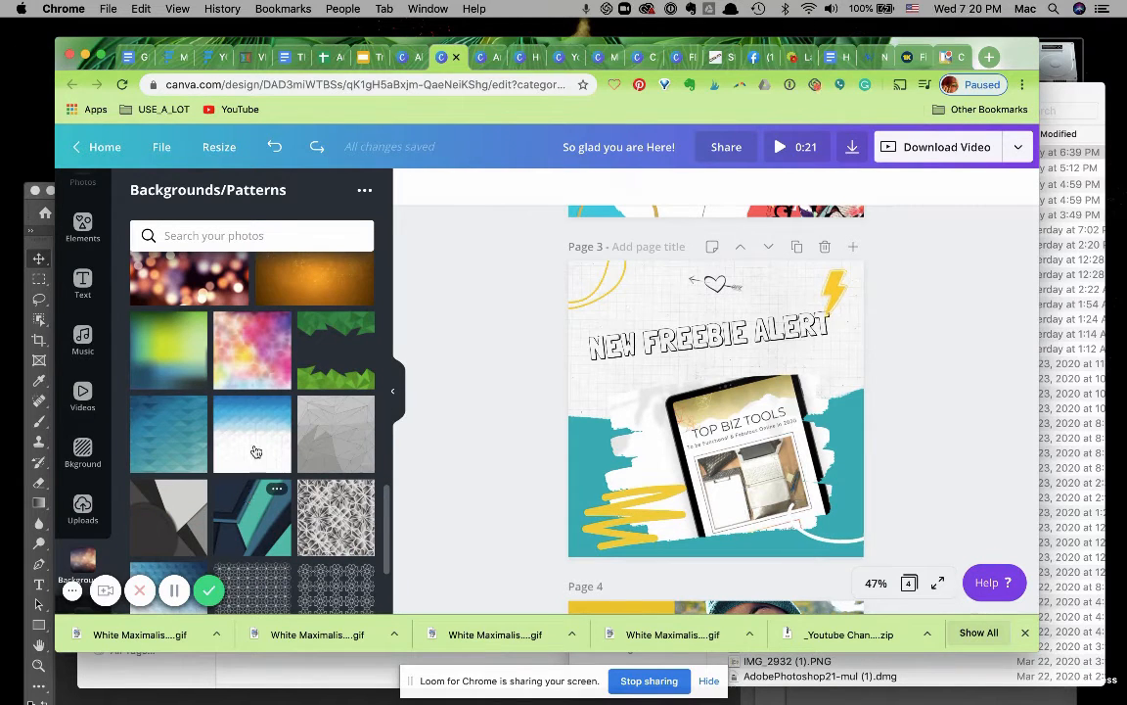
pyautogui.moveTo(305, 431); pyautogui.dragTo(526, 384)
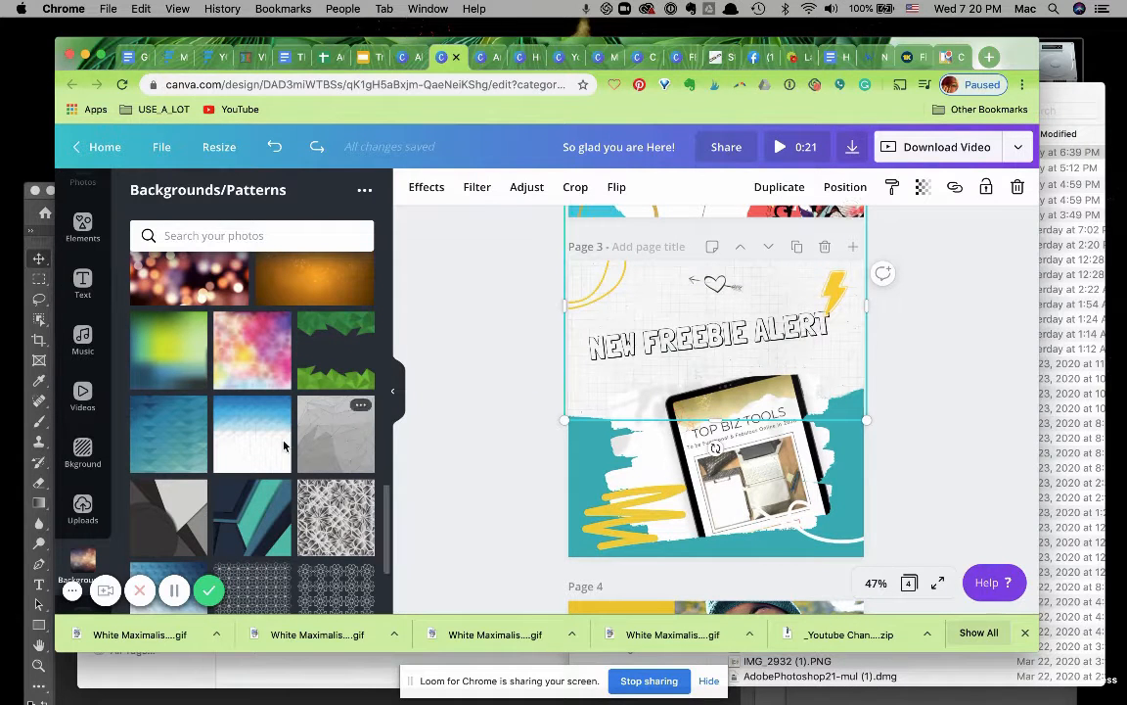
pyautogui.moveTo(489, 352)
pyautogui.mouseDown()
pyautogui.moveTo(606, 321)
pyautogui.moveTo(503, 331)
pyautogui.moveTo(479, 345)
pyautogui.mouseUp()
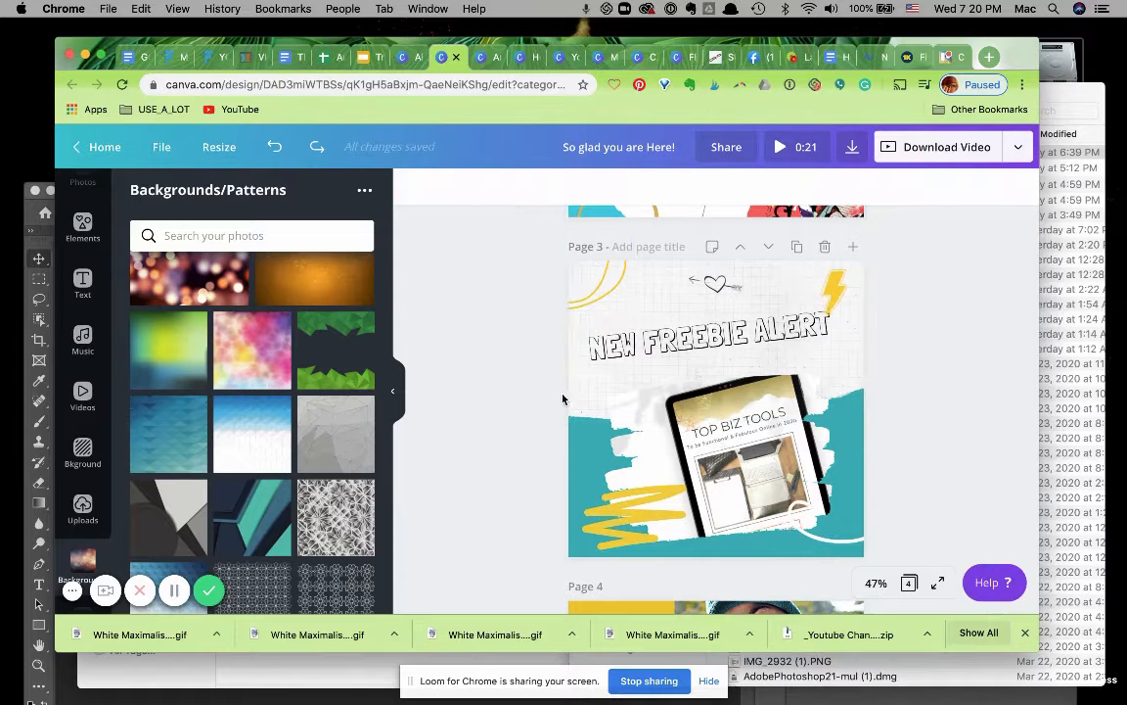
pyautogui.moveTo(252, 439)
pyautogui.mouseDown()
pyautogui.moveTo(451, 401)
pyautogui.moveTo(590, 317)
pyautogui.moveTo(578, 270)
pyautogui.moveTo(588, 264)
pyautogui.moveTo(593, 294)
pyautogui.moveTo(603, 279)
pyautogui.moveTo(822, 279)
pyautogui.moveTo(755, 285)
pyautogui.moveTo(603, 240)
pyautogui.moveTo(573, 303)
pyautogui.moveTo(556, 284)
pyautogui.moveTo(239, 431)
pyautogui.mouseUp()
# Replace page 3's top background with a pink-to-blue gradient image from the folder and open its transparency setting.
pyautogui.scroll(5, 266, 376)
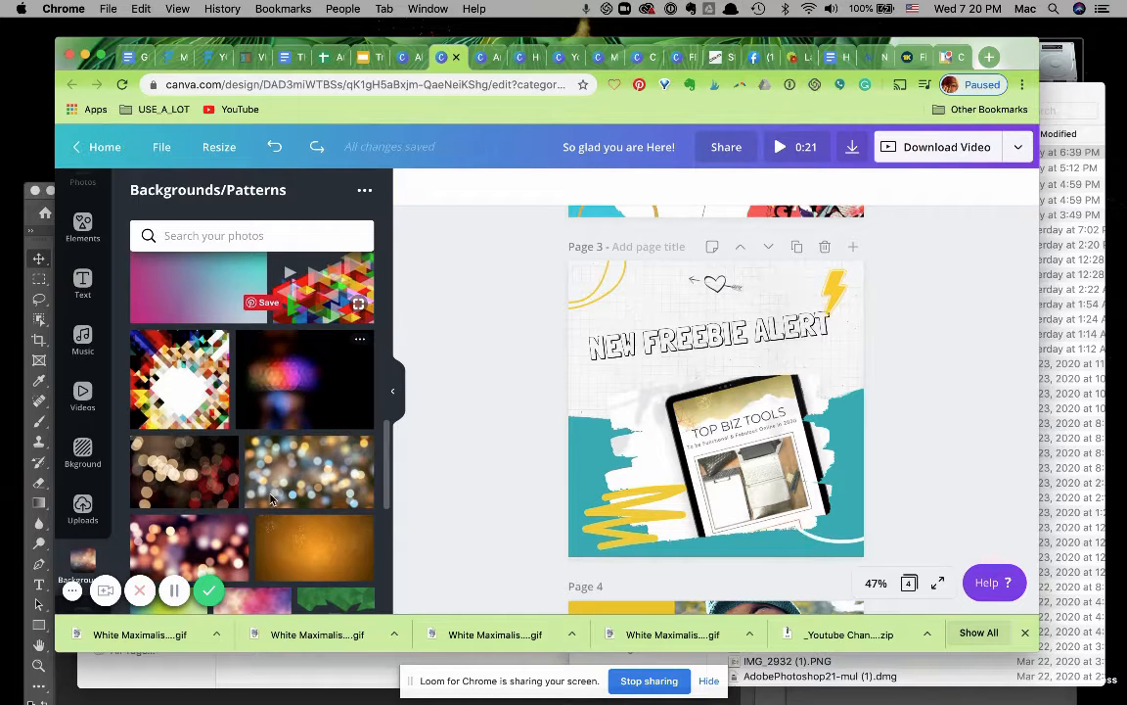
pyautogui.scroll(3, 274, 440)
pyautogui.moveTo(287, 293); pyautogui.dragTo(543, 362)
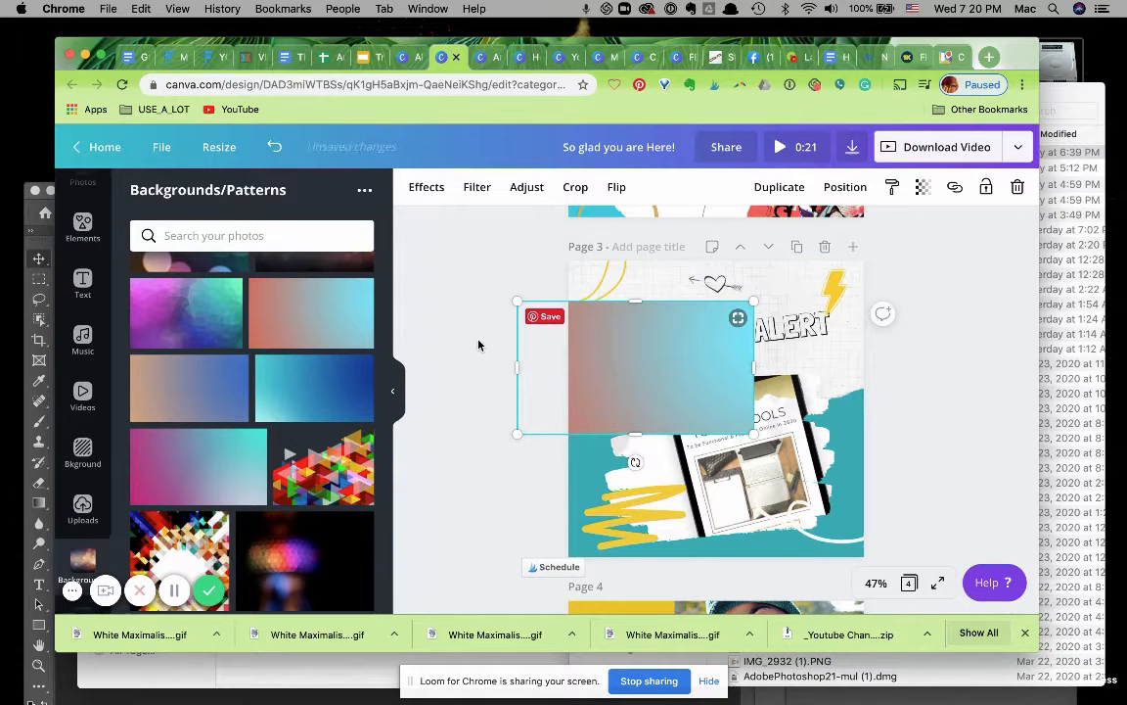
pyautogui.press('Delete')
pyautogui.moveTo(330, 306); pyautogui.dragTo(583, 333)
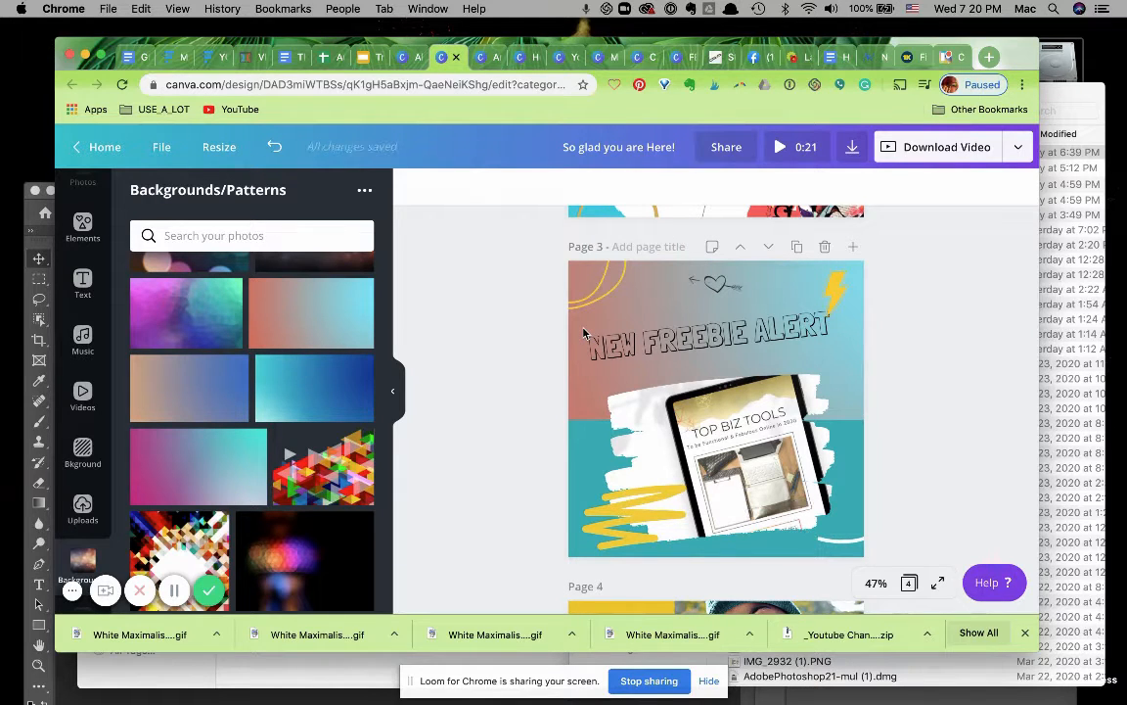
pyautogui.scroll(1, 583, 333)
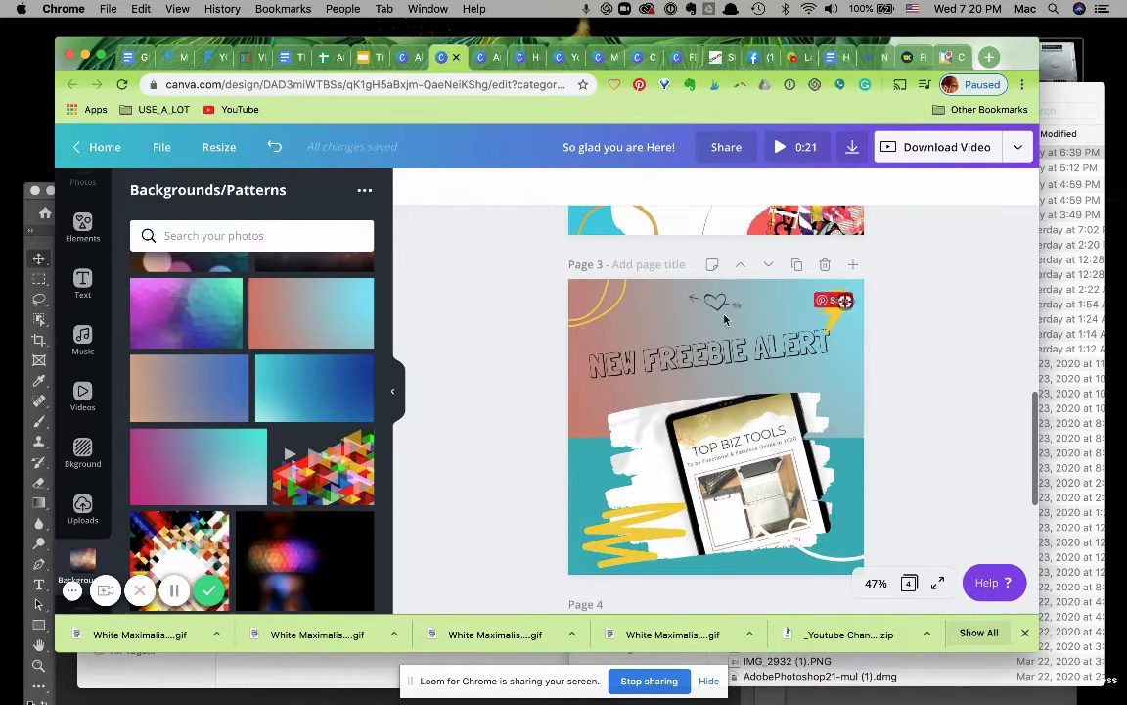
pyautogui.click(582, 414)
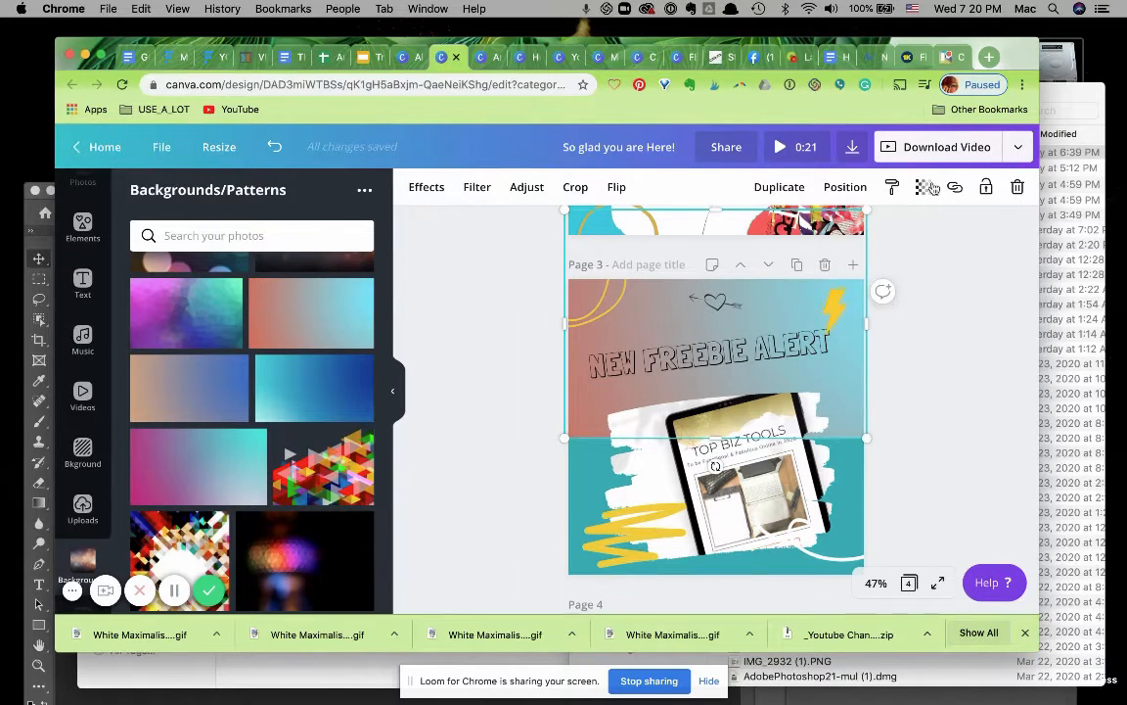
pyautogui.click(922, 190)
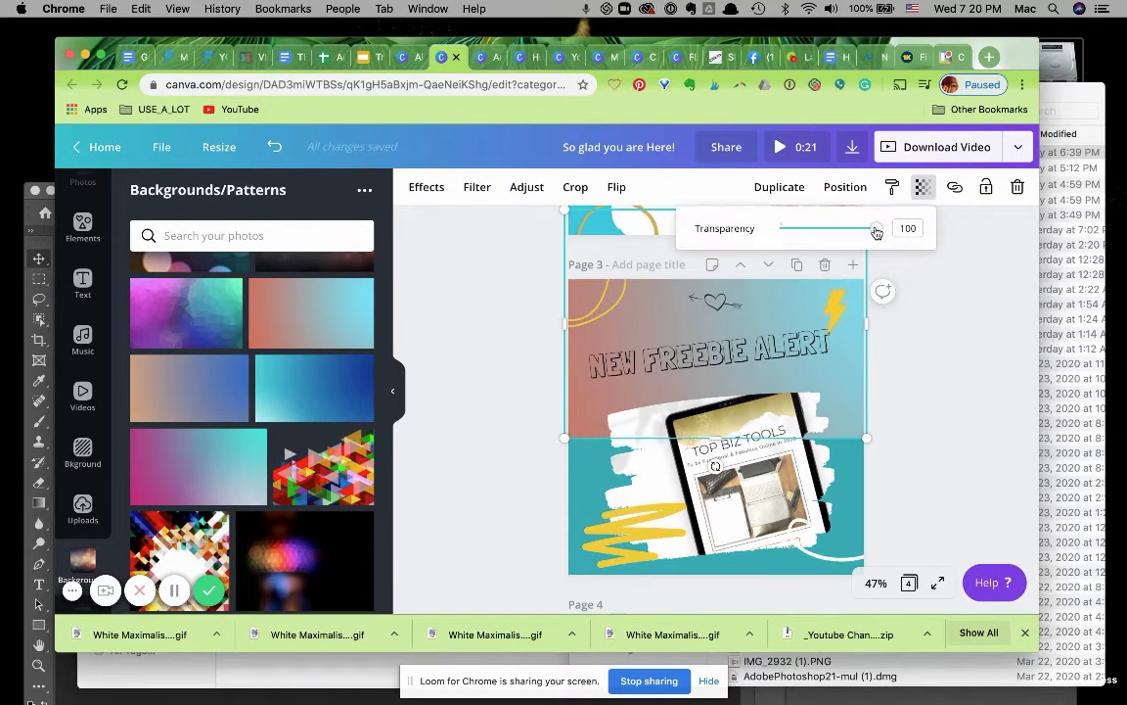
pyautogui.moveTo(876, 232); pyautogui.dragTo(901, 228)
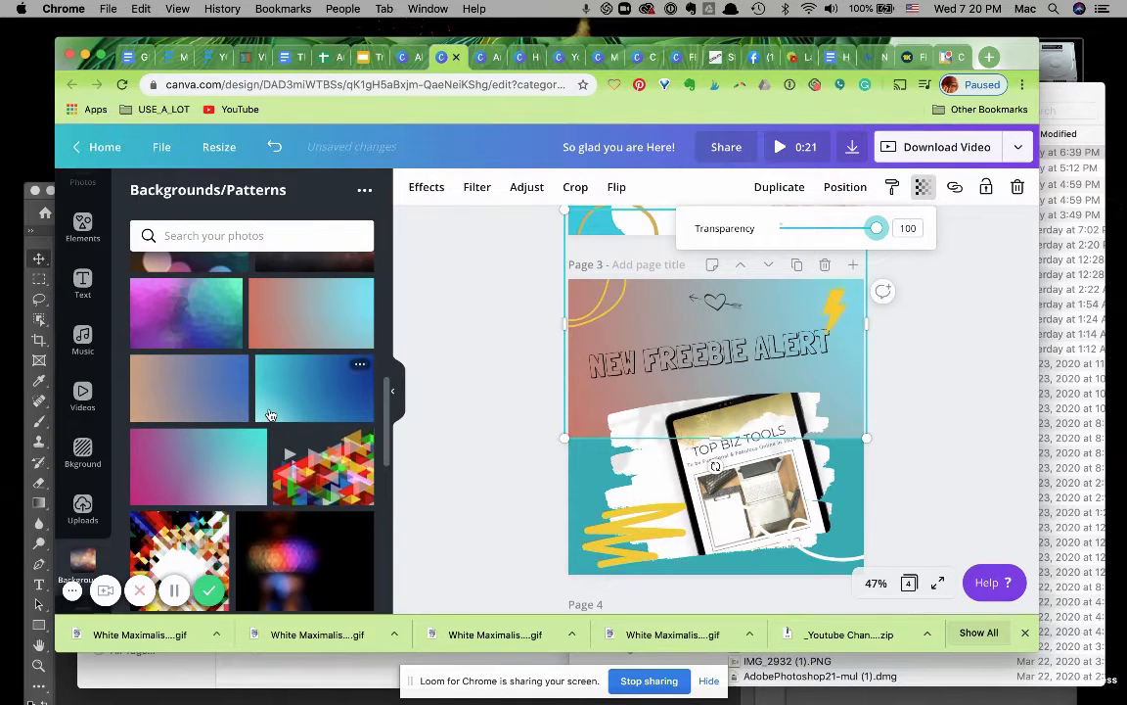
# Replace page 3's top background with the yellow geometric-lines image from the Backgrounds/Patterns folder.
pyautogui.scroll(5, 272, 415)
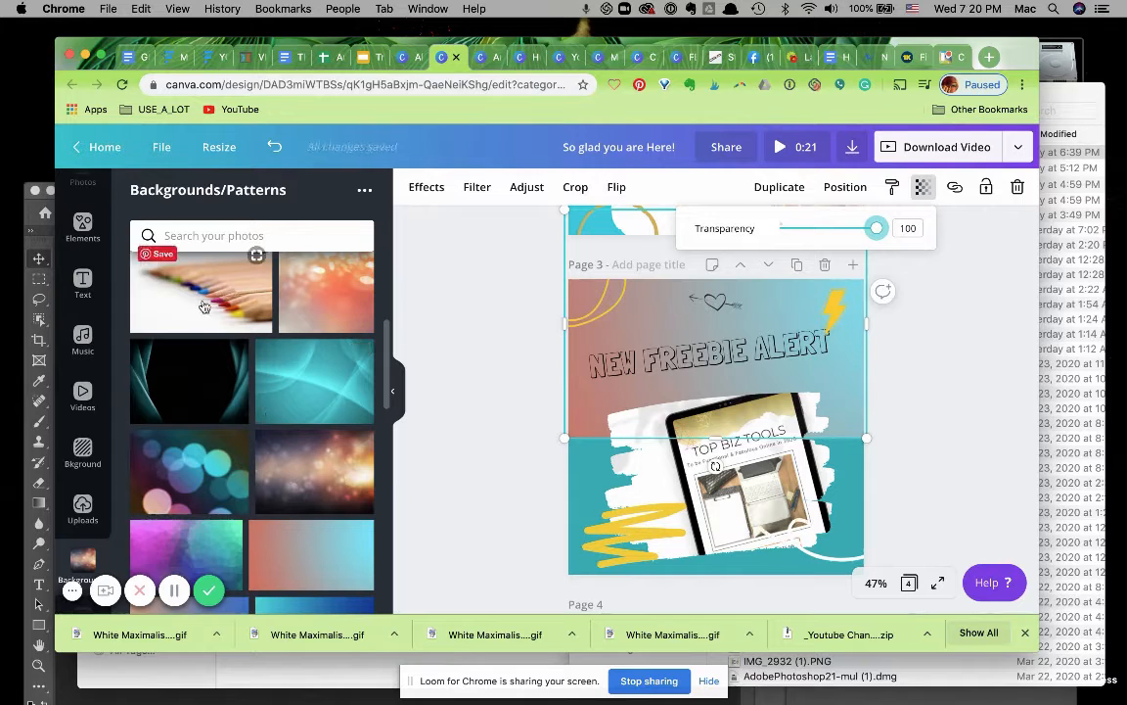
pyautogui.scroll(6, 204, 307)
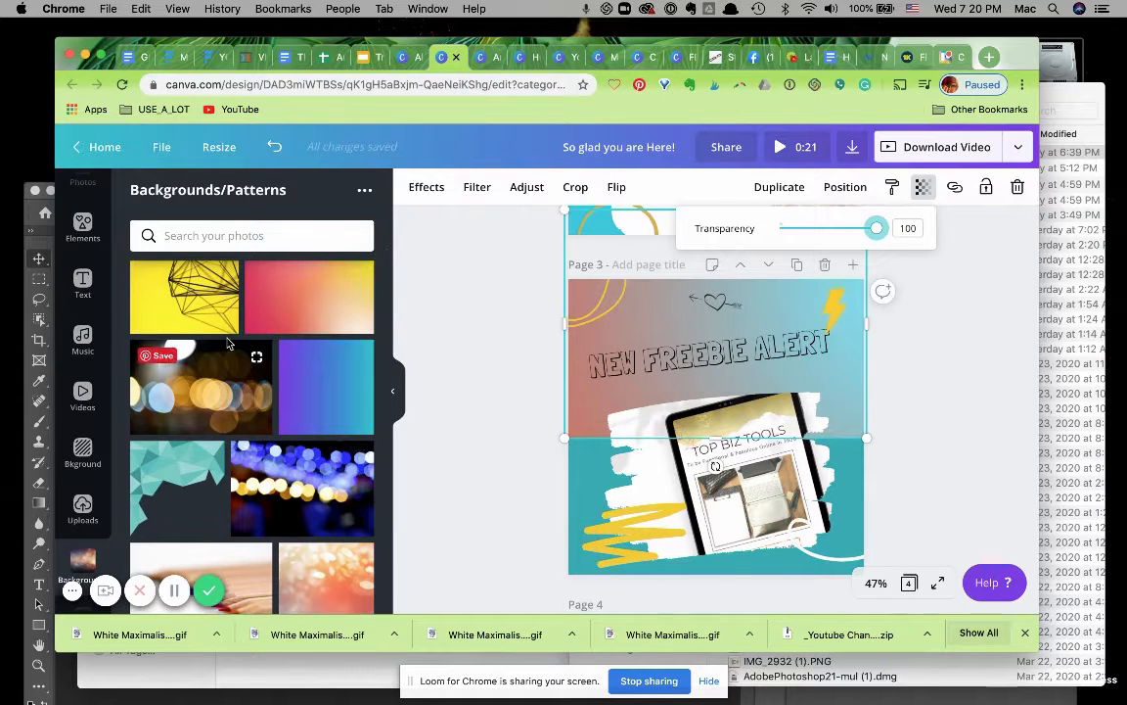
pyautogui.moveTo(171, 279); pyautogui.dragTo(596, 379)
pyautogui.press('Delete')
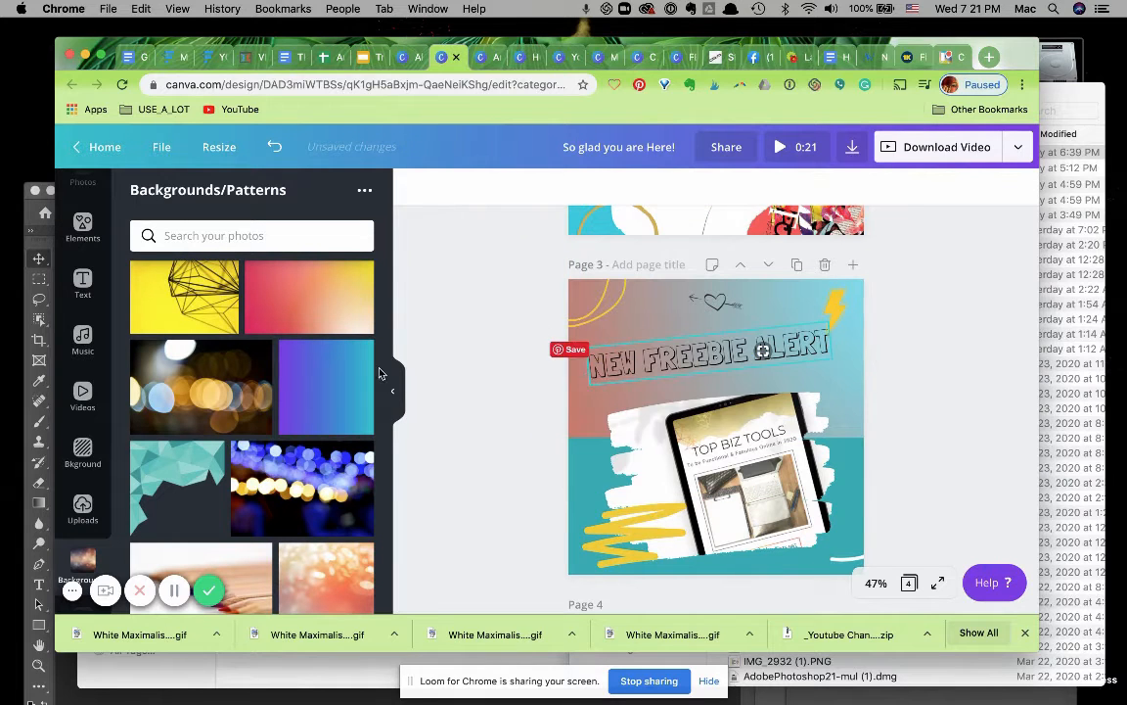
pyautogui.moveTo(154, 276); pyautogui.dragTo(602, 293)
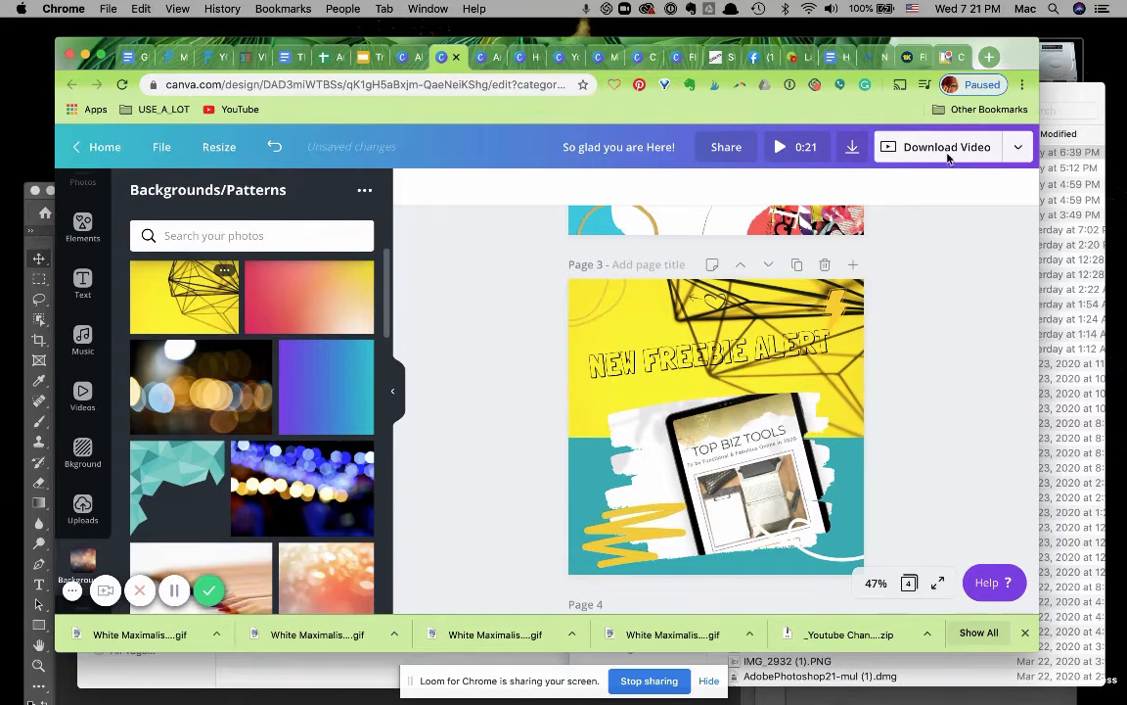
# Select the NEW FREEBIE ALERT headline and open its transparency setting.
pyautogui.click(607, 377)
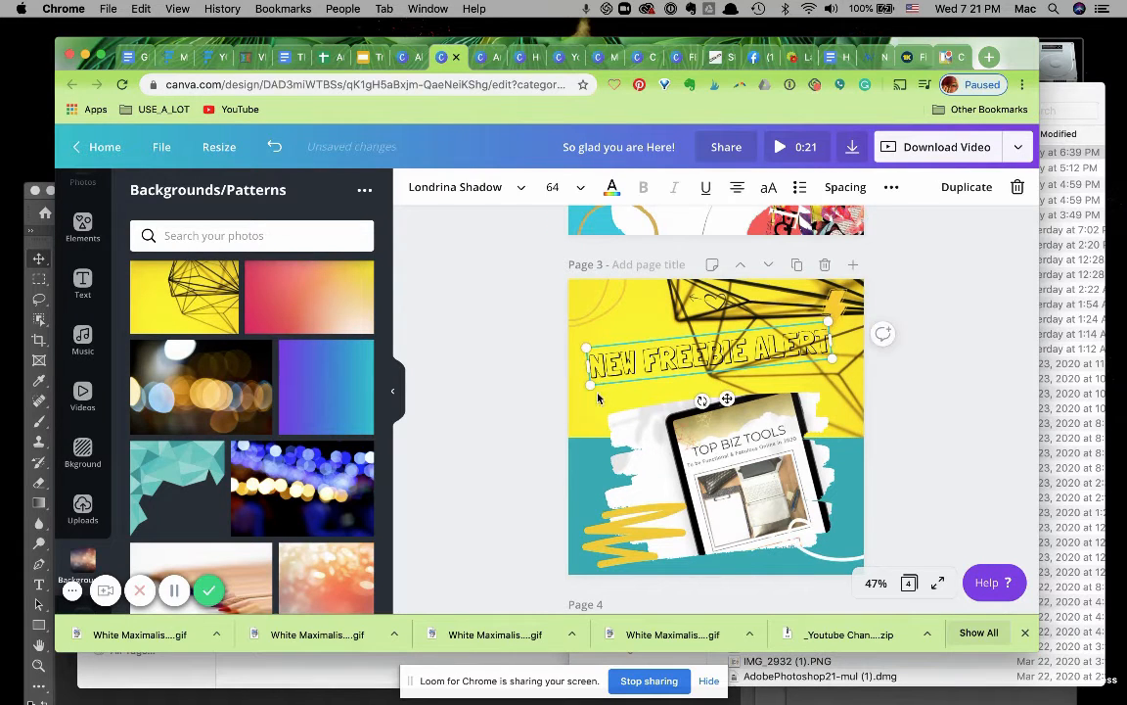
pyautogui.click(892, 188)
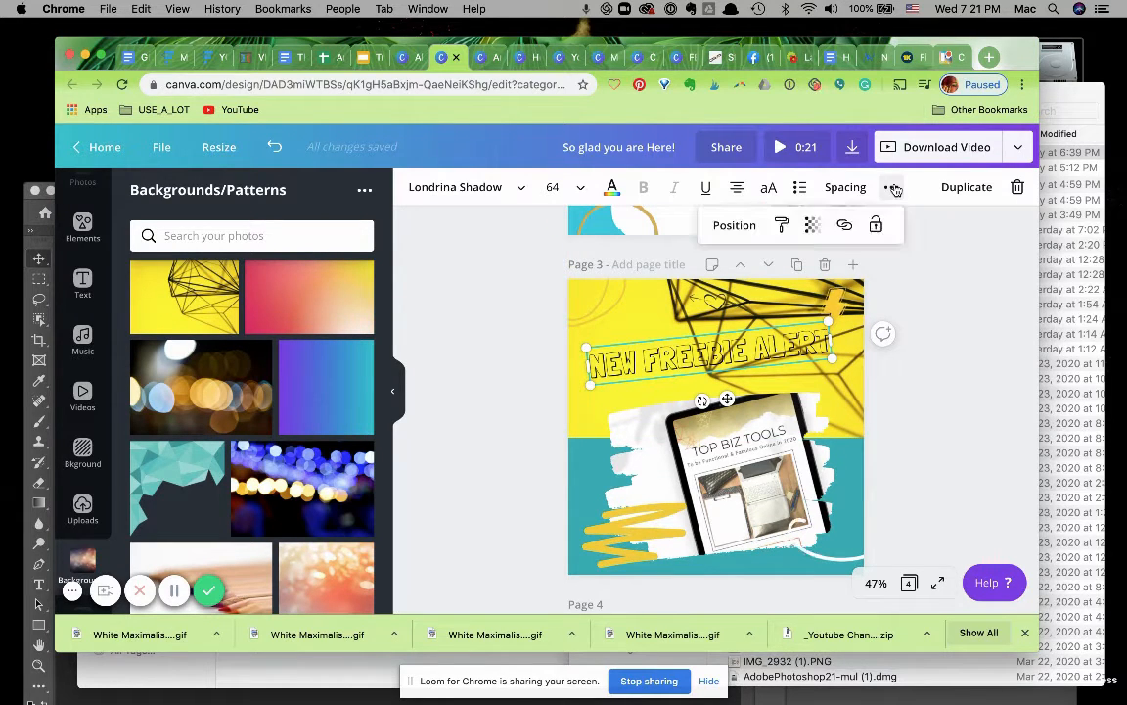
pyautogui.click(811, 227)
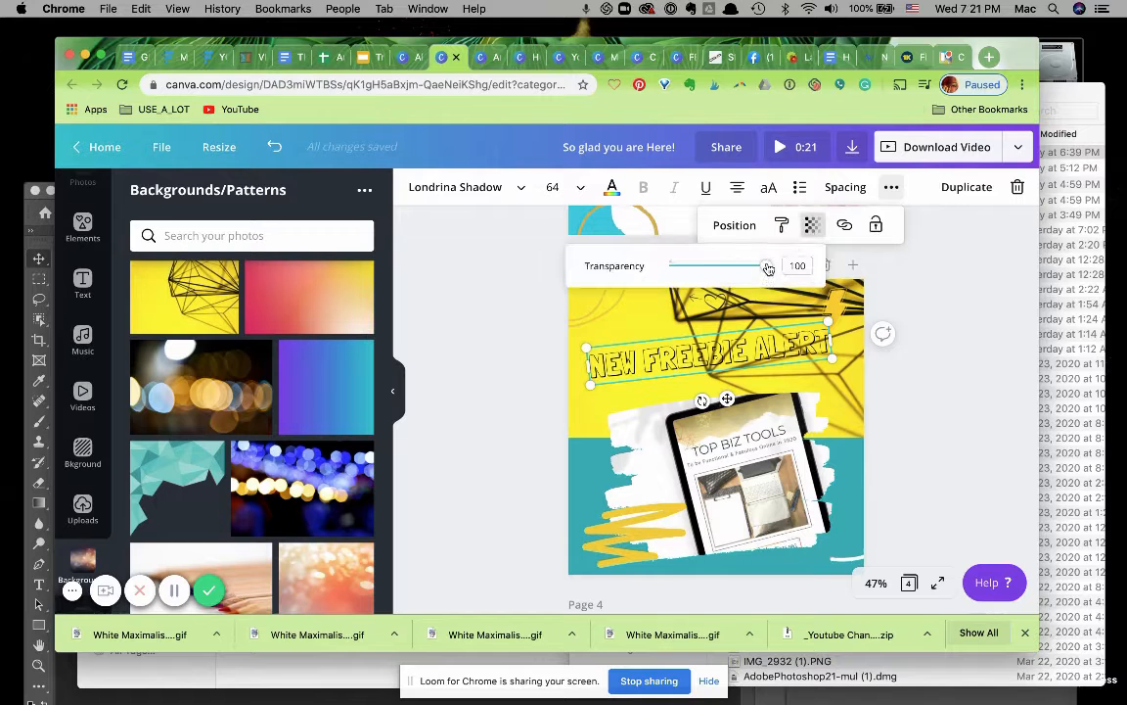
pyautogui.moveTo(769, 267)
pyautogui.mouseDown()
pyautogui.moveTo(711, 268)
pyautogui.moveTo(768, 265)
pyautogui.mouseUp()
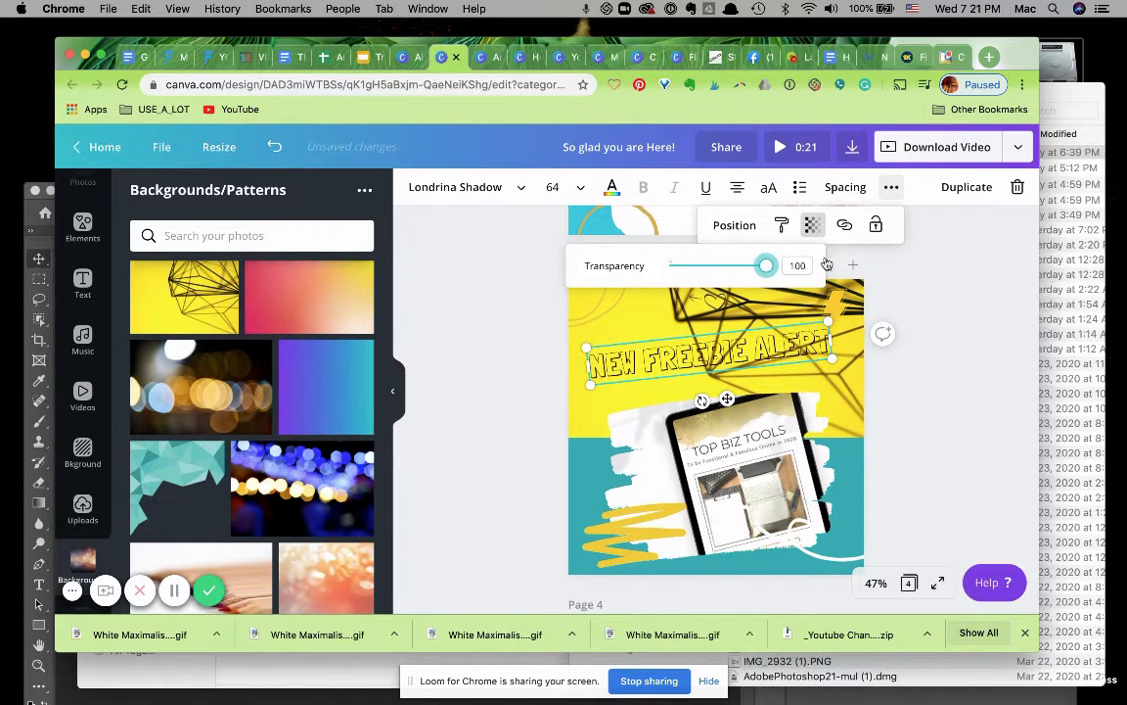
pyautogui.click(359, 362)
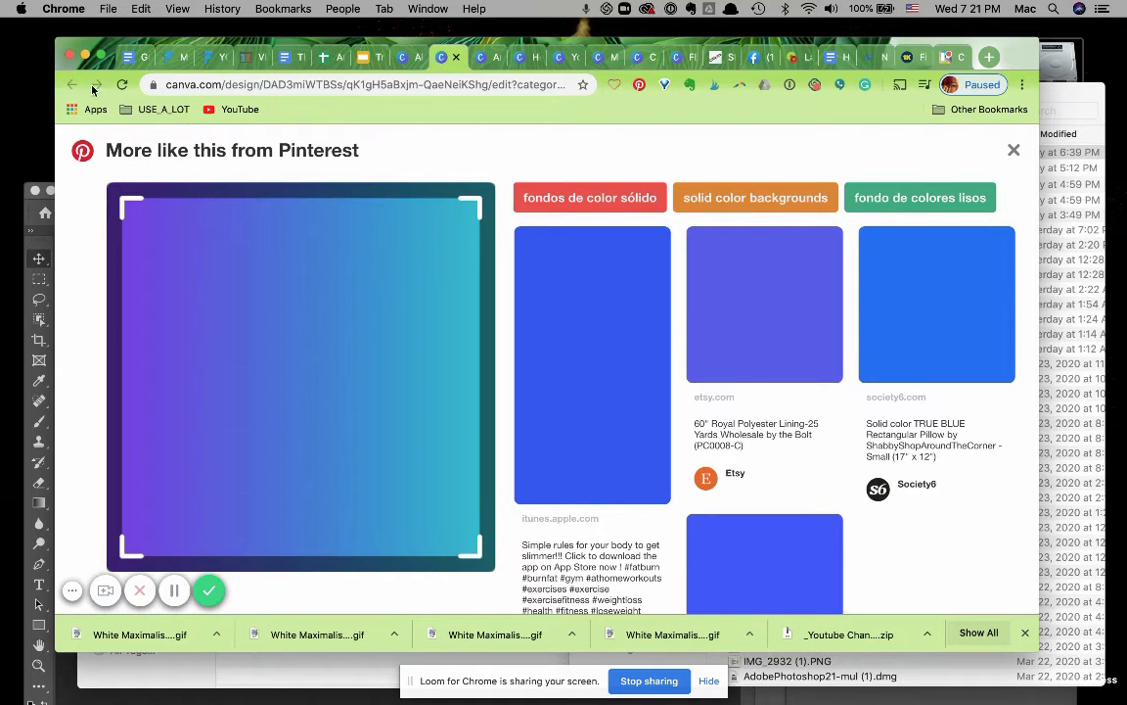
pyautogui.click(407, 59)
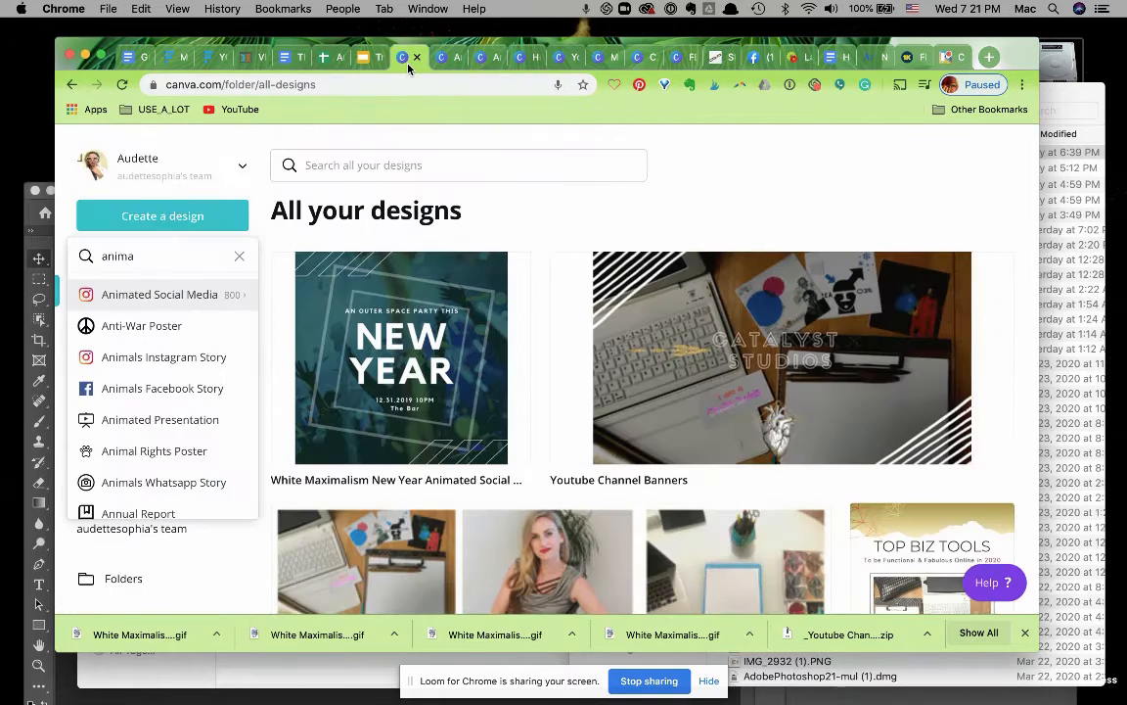
pyautogui.click(492, 61)
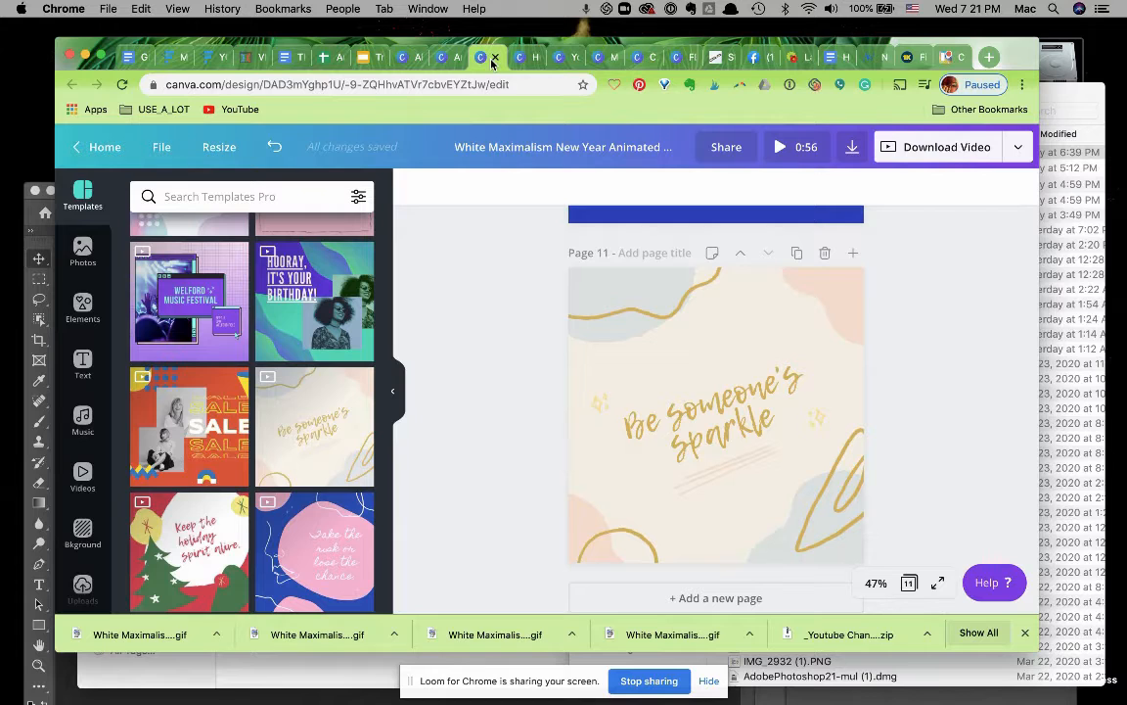
pyautogui.scroll(15, 508, 375)
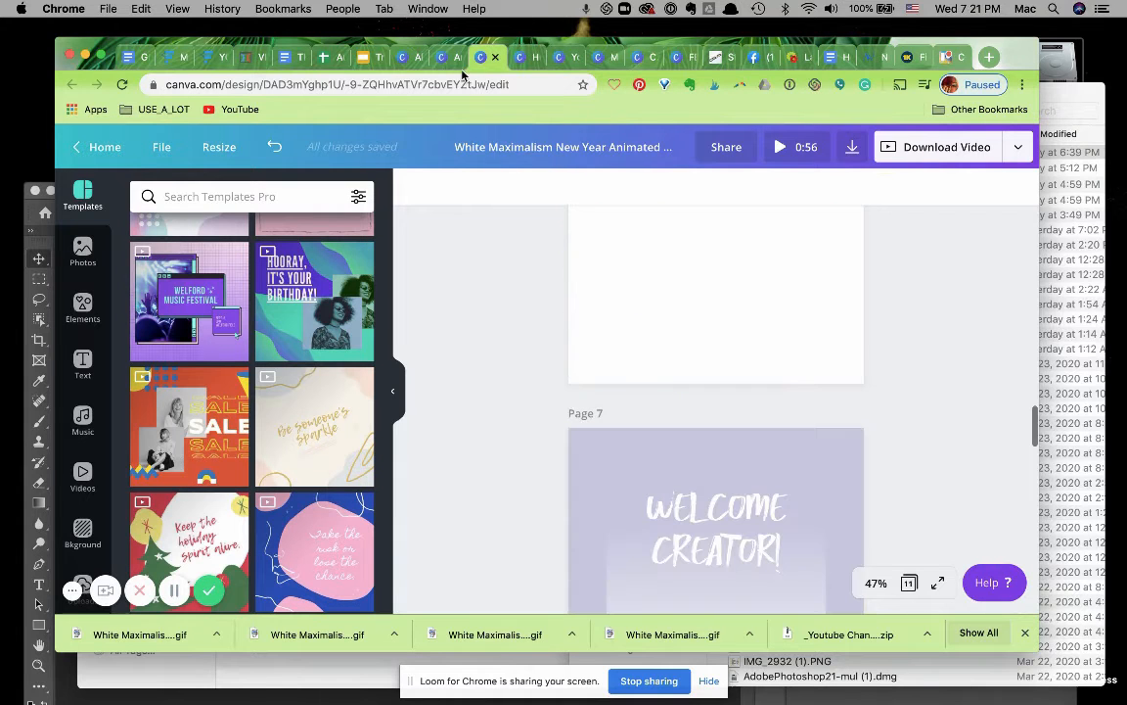
pyautogui.click(454, 62)
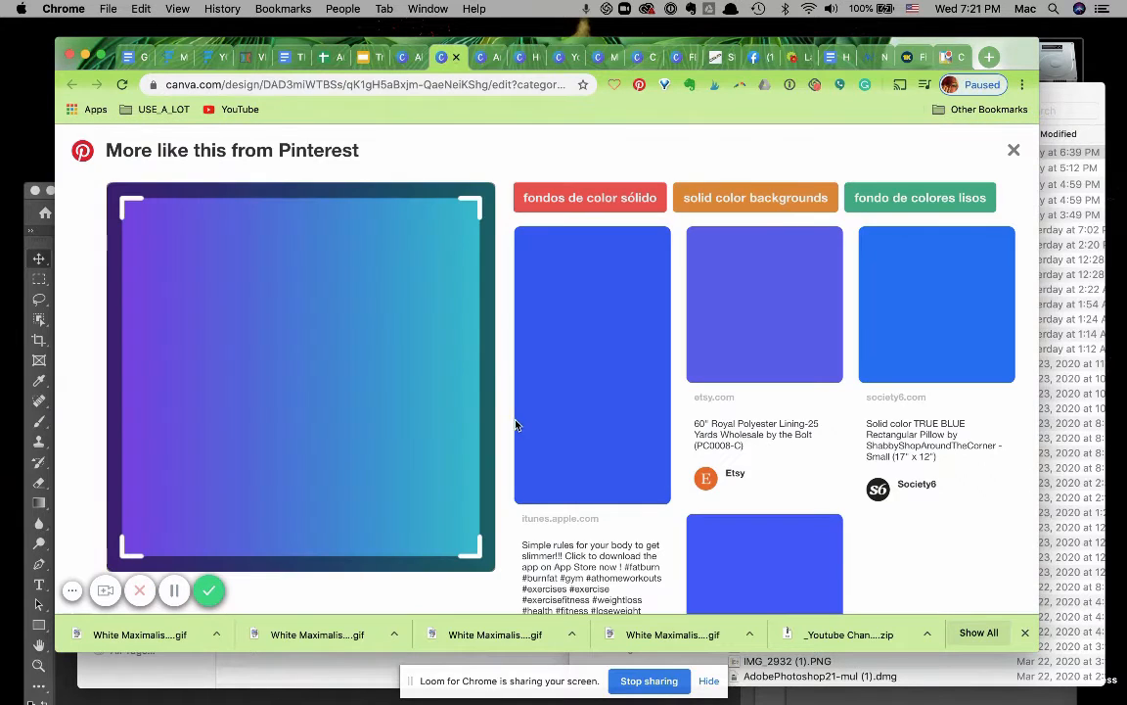
pyautogui.click(1015, 151)
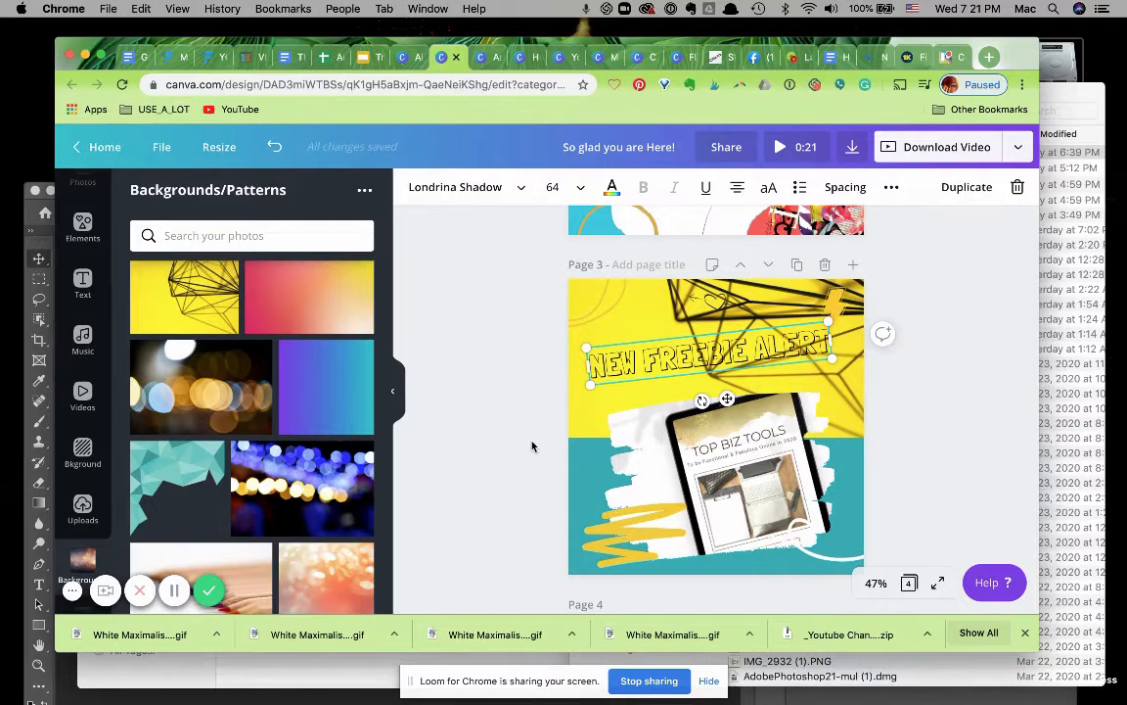
# Set the transparency of page 3's yellow geometric background image to 27.
pyautogui.click(524, 470)
pyautogui.click(585, 411)
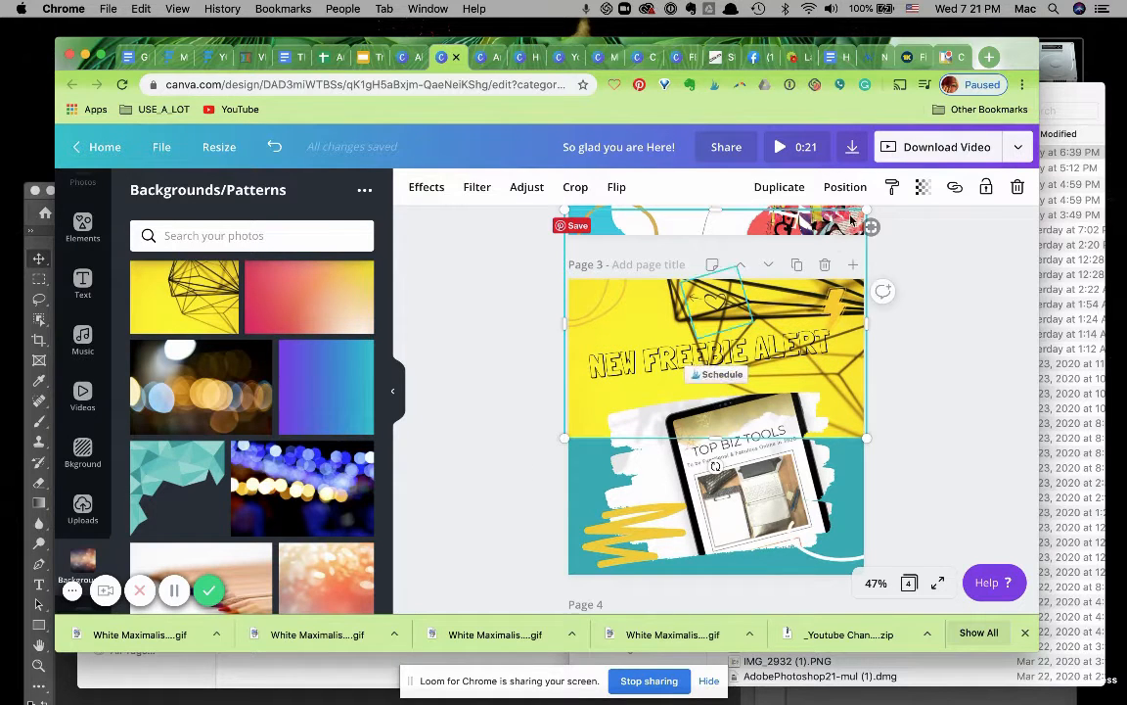
pyautogui.click(921, 188)
pyautogui.moveTo(875, 230); pyautogui.dragTo(805, 230)
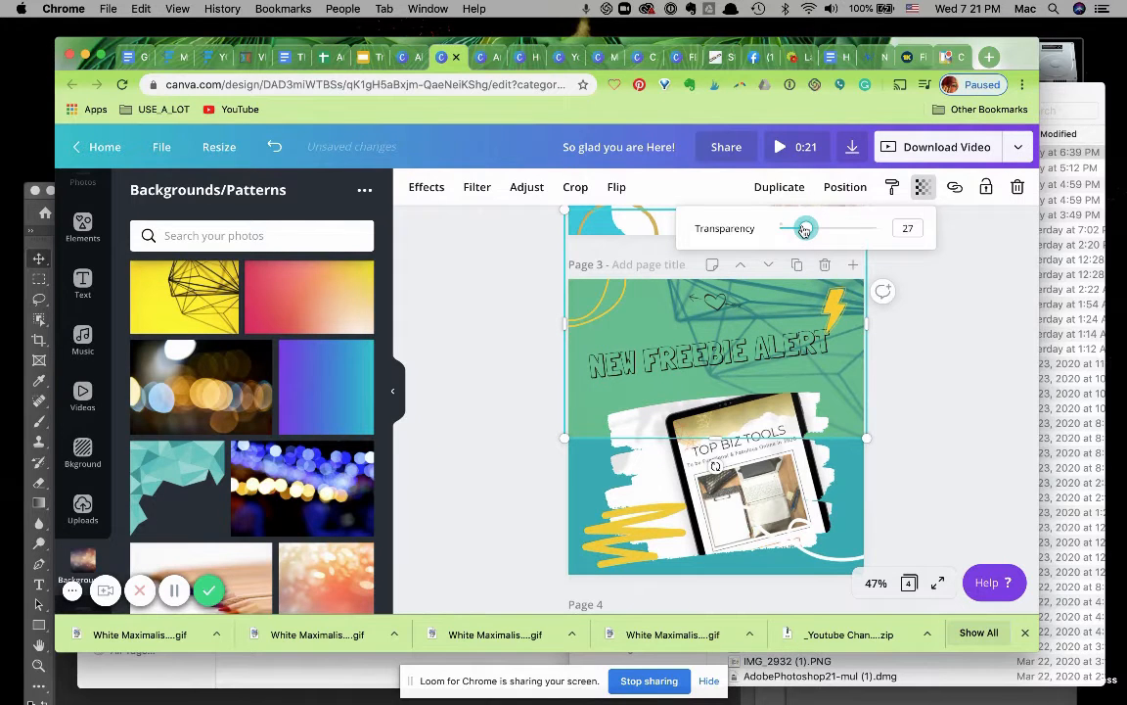
# Delete the heart-and-arrow doodle at the top of page 3.
pyautogui.click(524, 499)
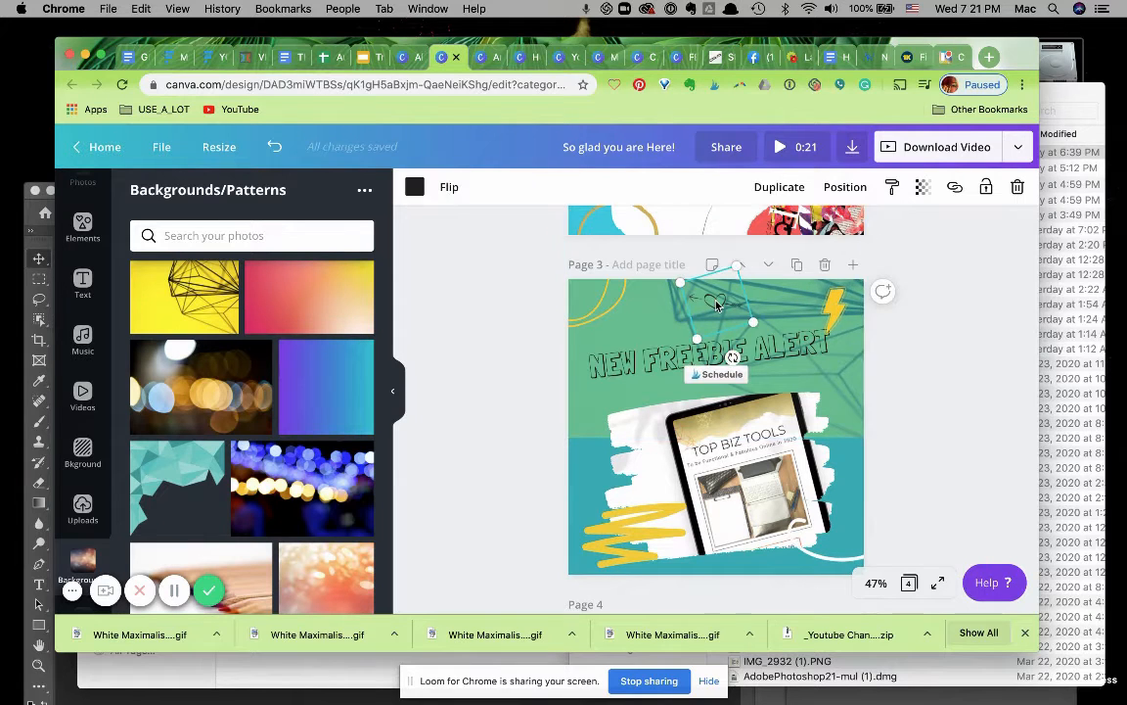
pyautogui.press('Delete')
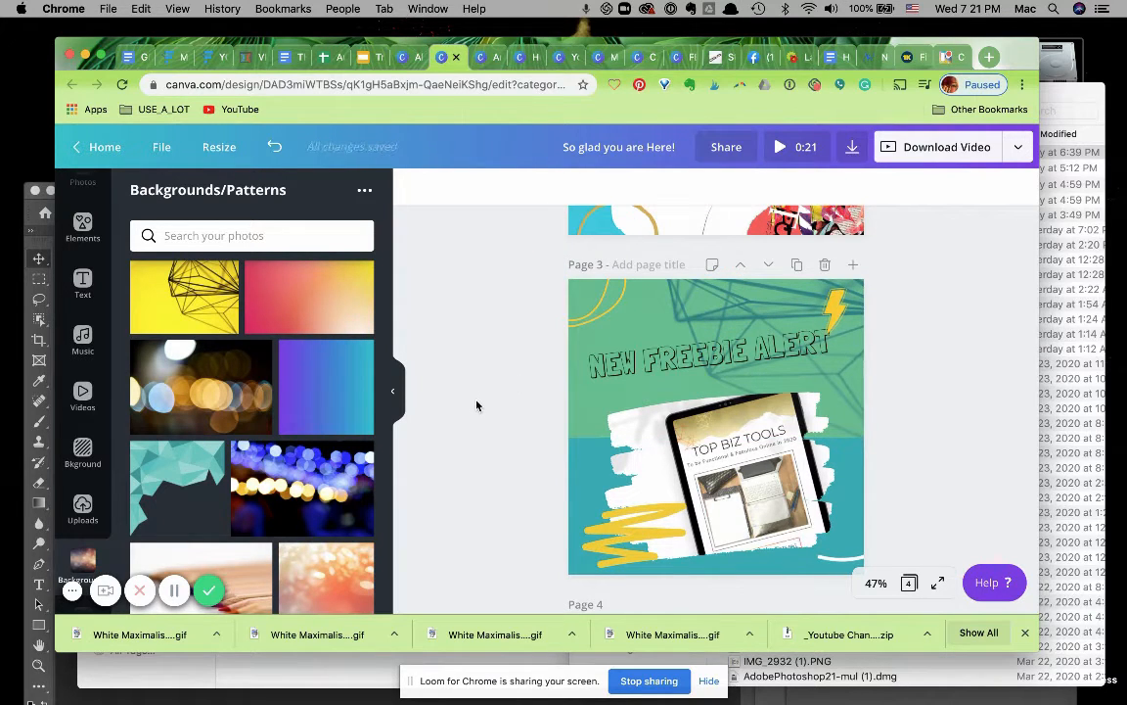
# Recolour the NEW FREEBIE ALERT headline on page 3 to the white document colour.
pyautogui.click(605, 364)
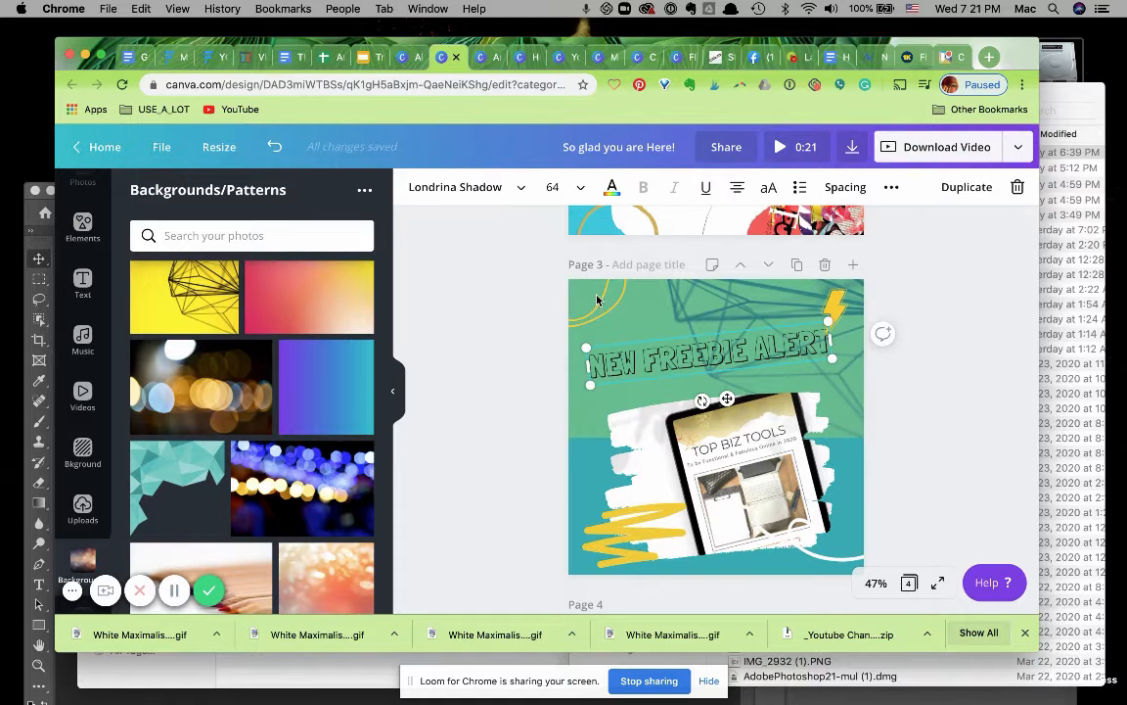
pyautogui.click(610, 190)
pyautogui.click(272, 390)
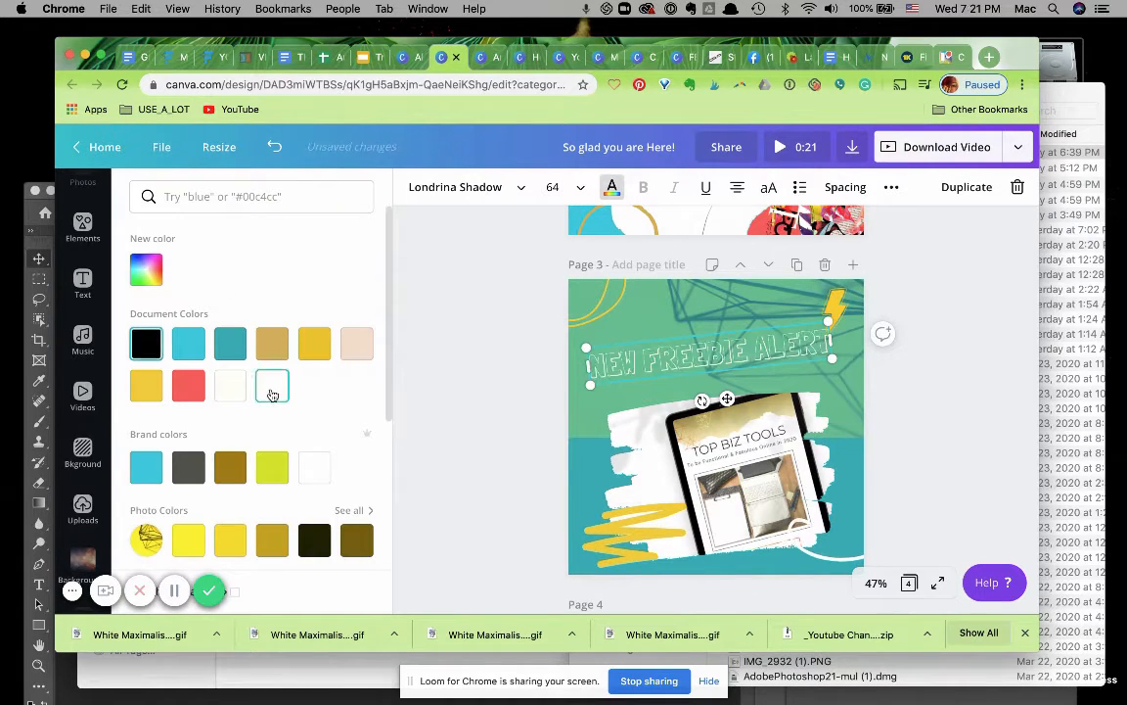
pyautogui.click(505, 357)
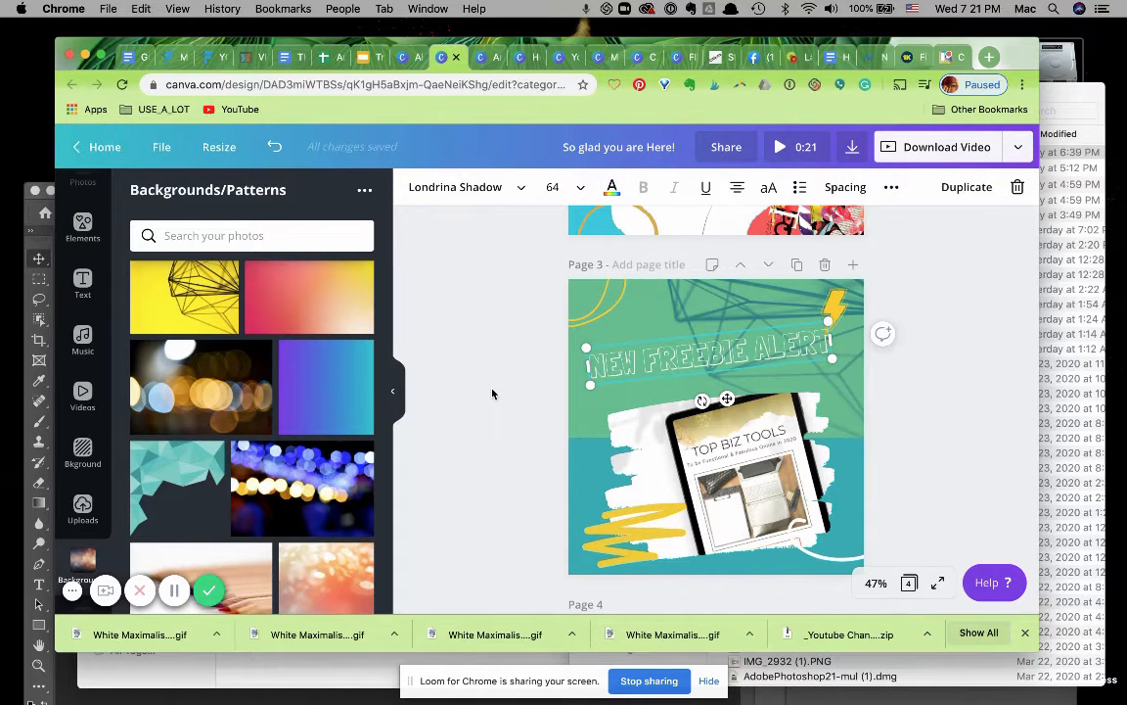
# Scroll down to review the shop layout and its elements on page 4.
pyautogui.click(487, 421)
pyautogui.scroll(-1, 486, 426)
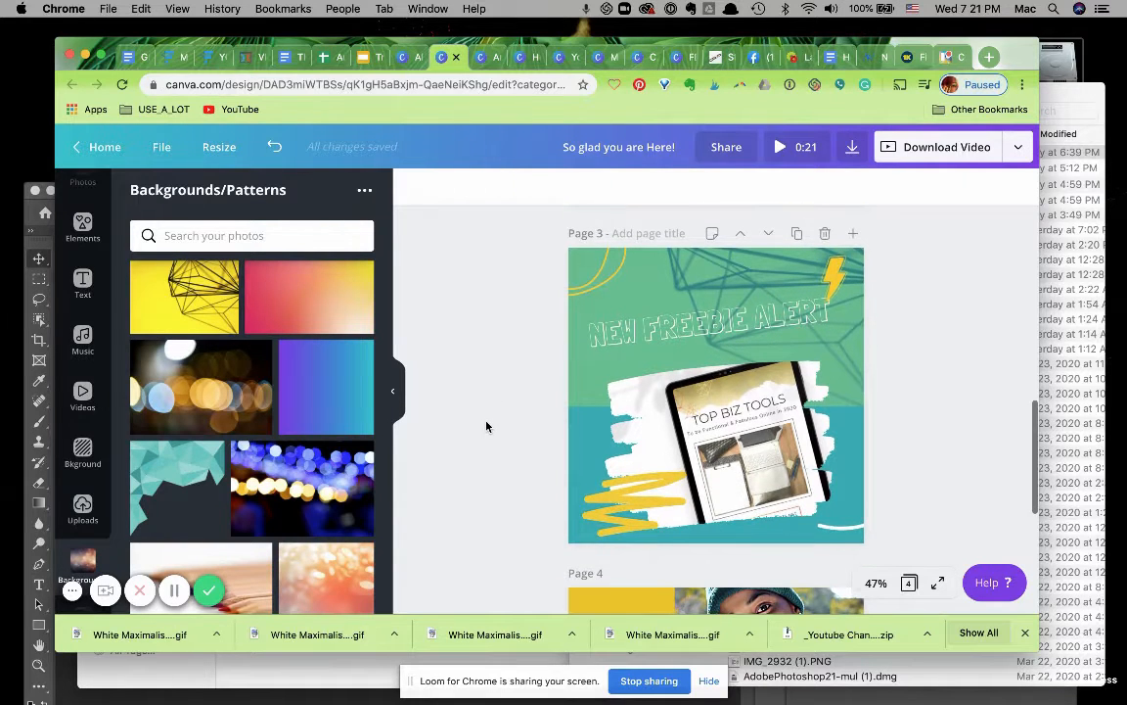
pyautogui.scroll(1, 487, 426)
pyautogui.scroll(-2, 486, 426)
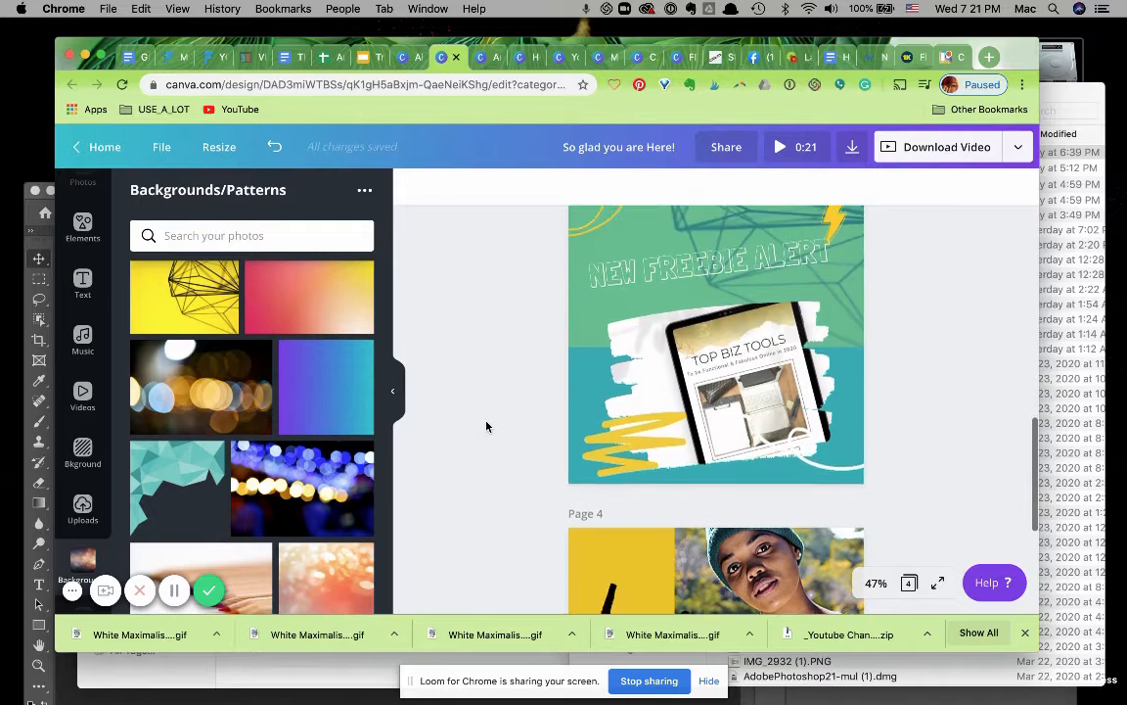
pyautogui.scroll(-3, 486, 426)
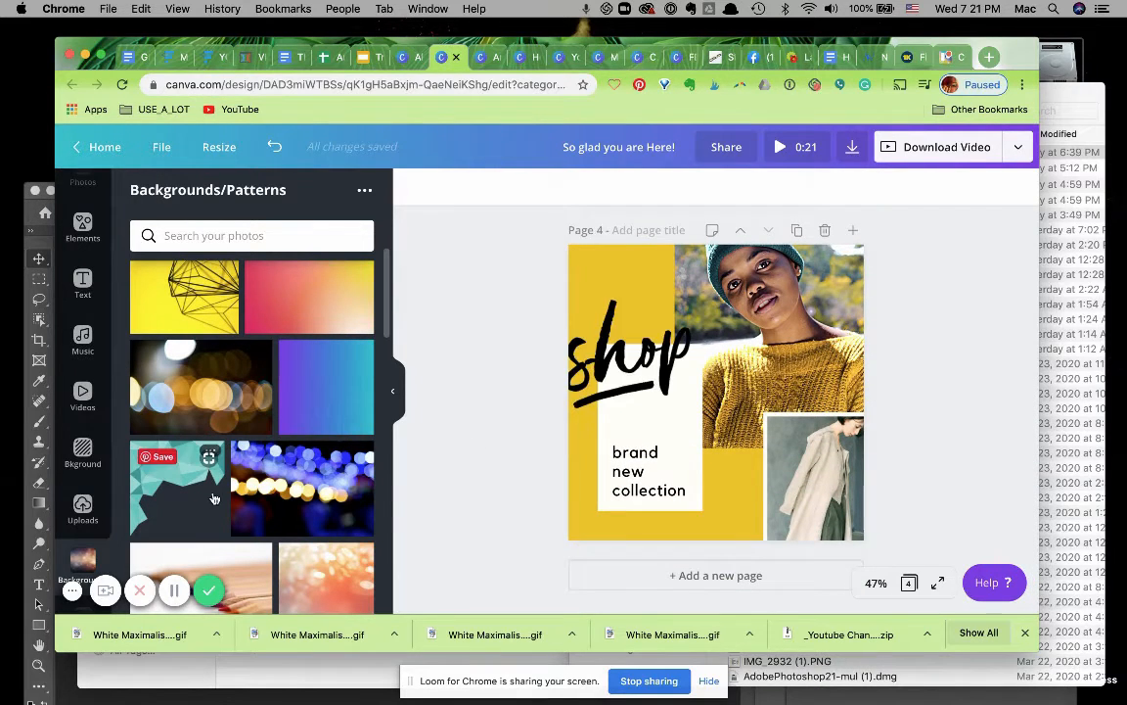
pyautogui.click(630, 360)
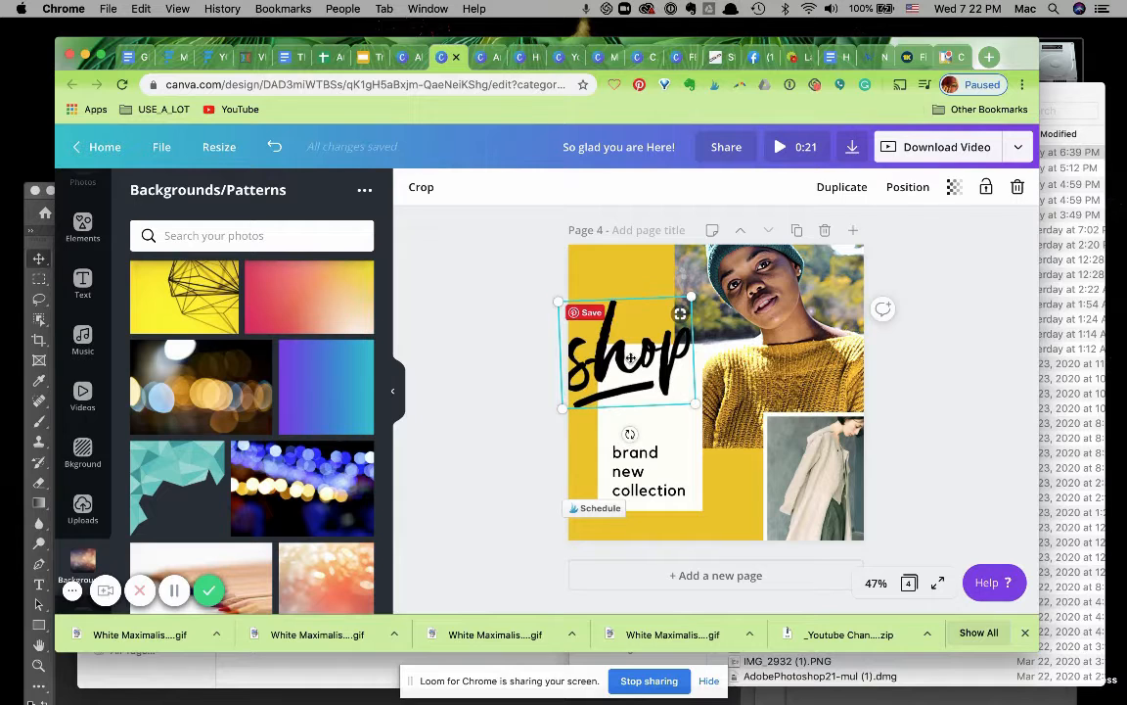
pyautogui.doubleClick(640, 361)
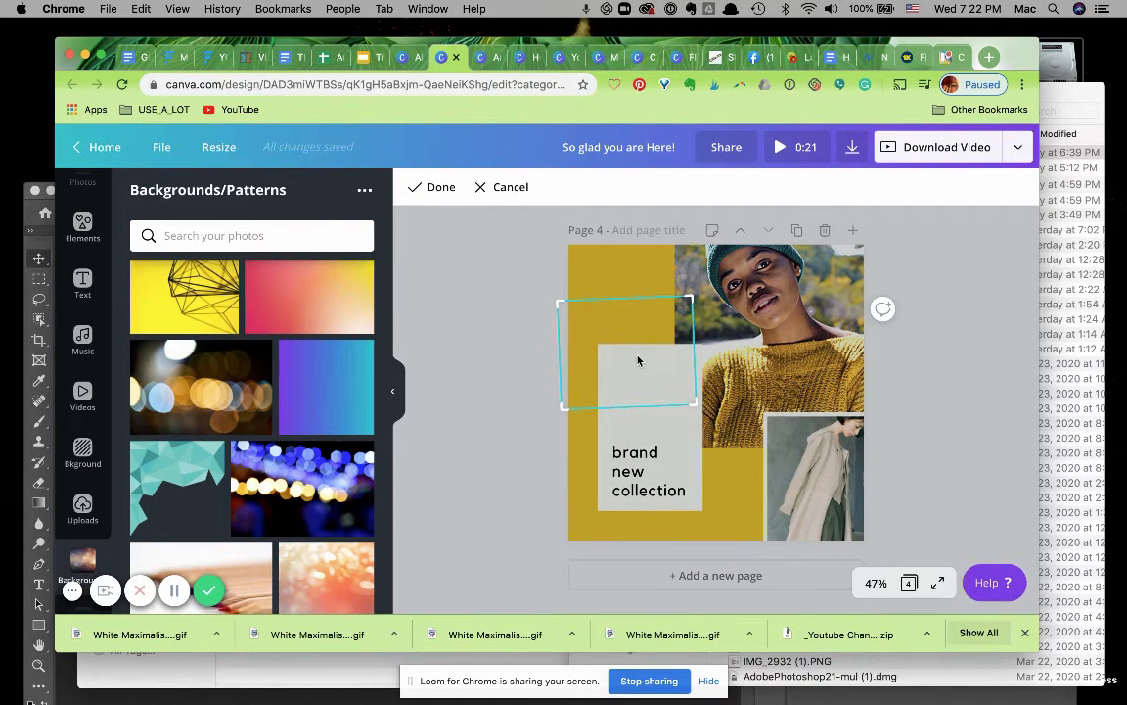
pyautogui.click(491, 390)
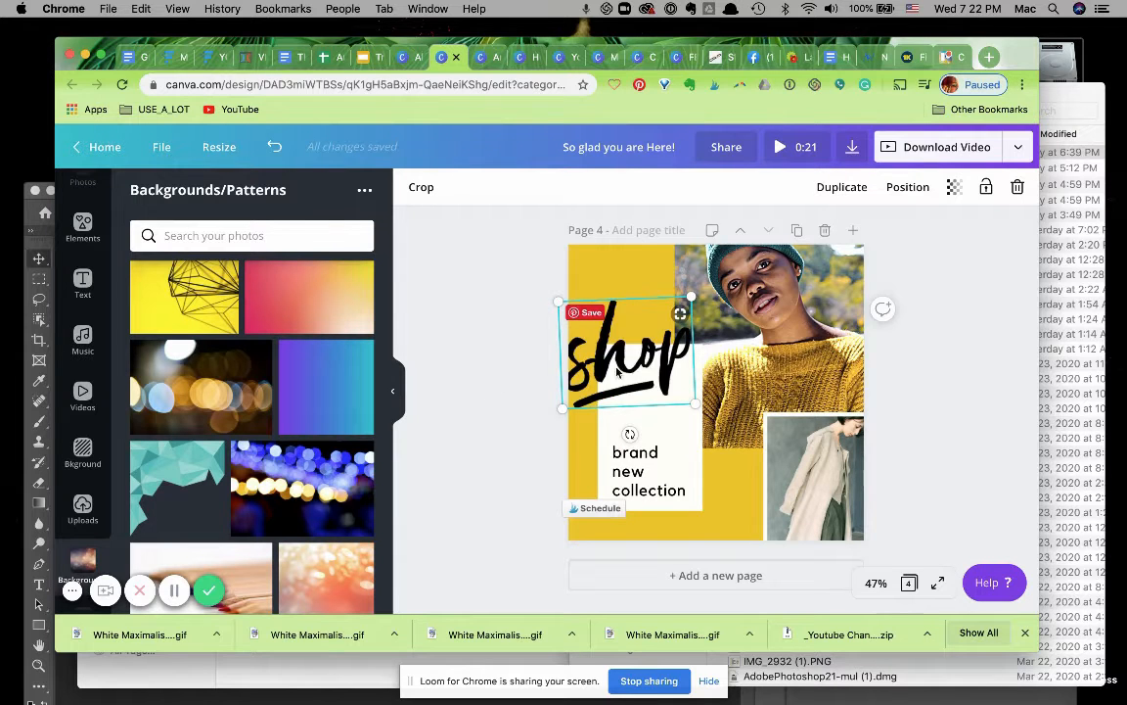
pyautogui.click(491, 492)
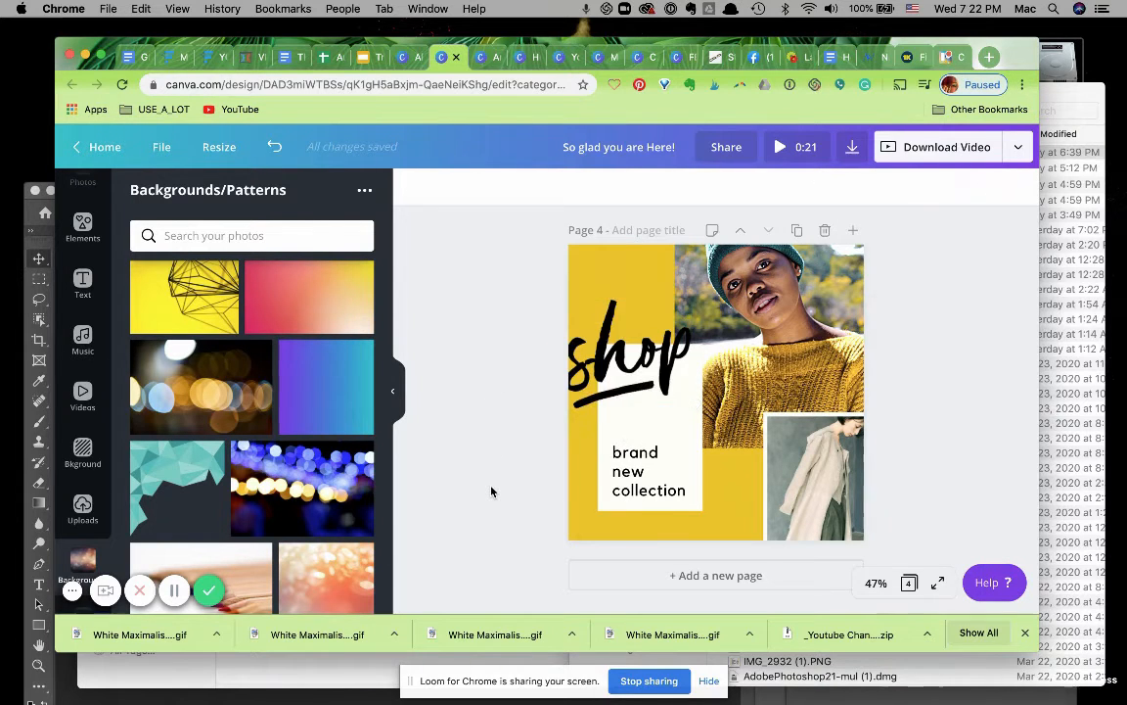
# Add a new page 5 and apply the confetti polaroid birthday template to it.
pyautogui.click(714, 577)
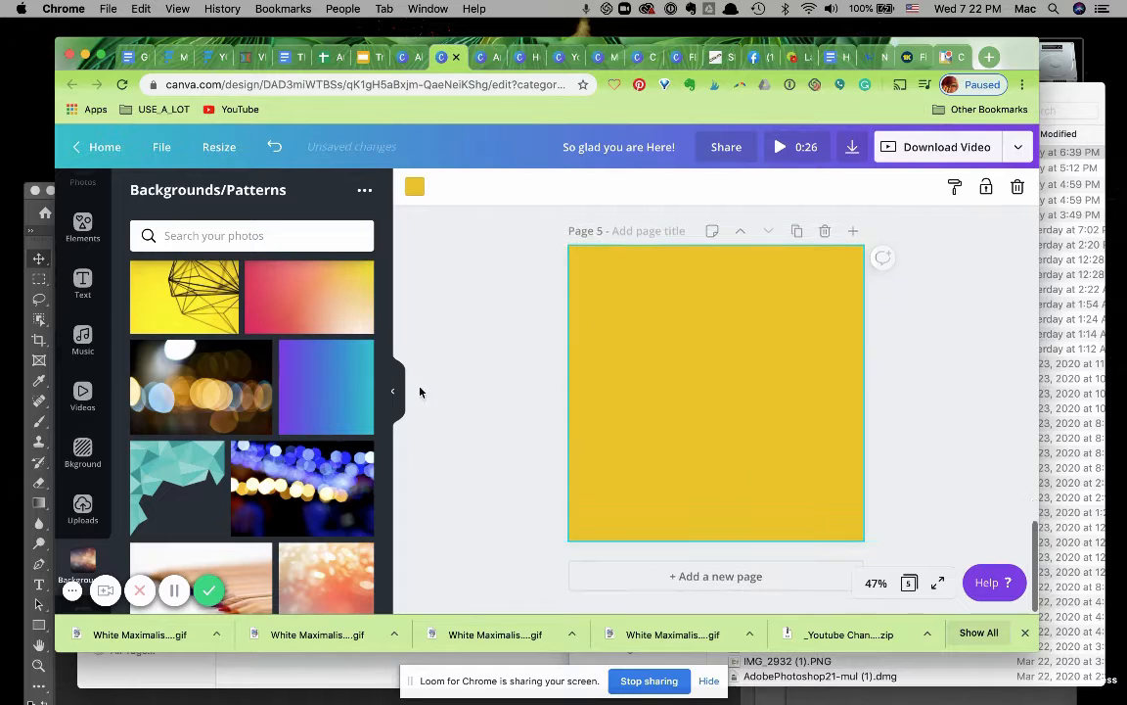
pyautogui.scroll(2, 88, 391)
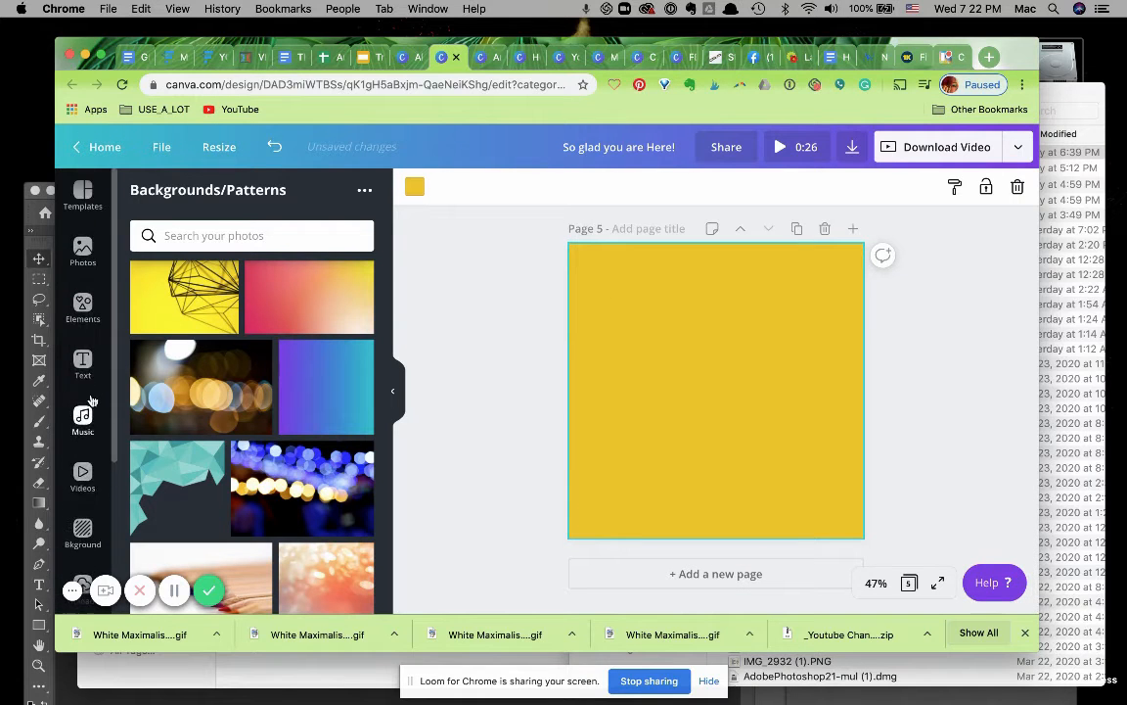
pyautogui.click(83, 196)
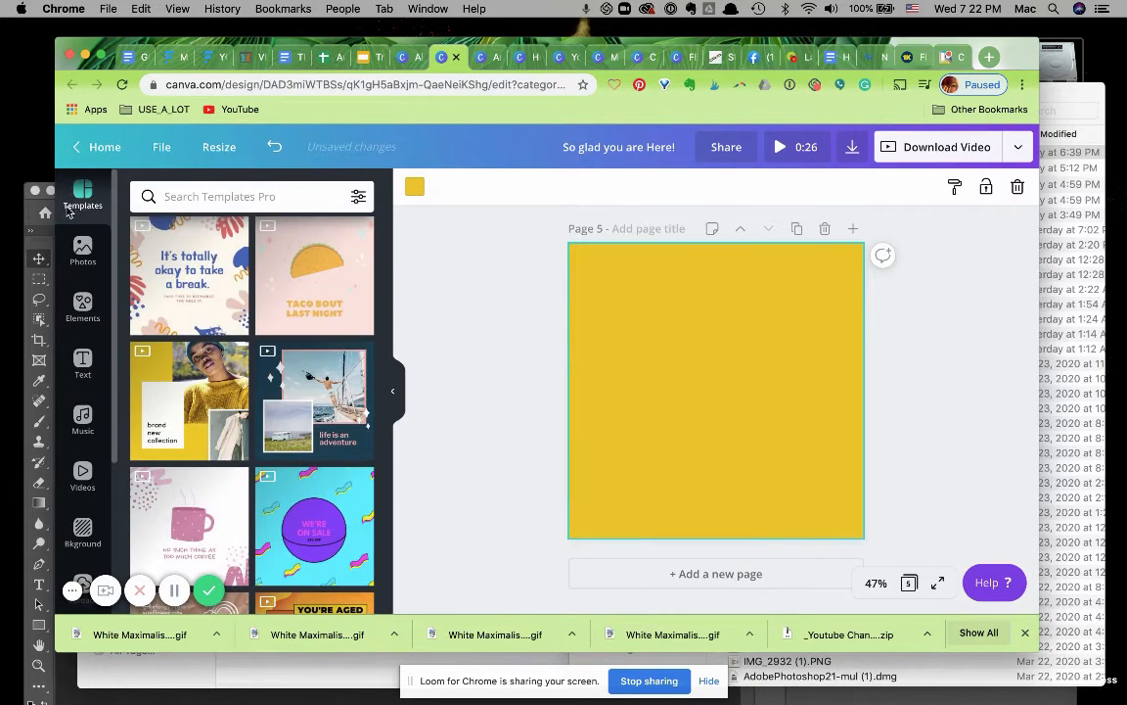
pyautogui.scroll(-3, 261, 464)
pyautogui.scroll(-5, 260, 464)
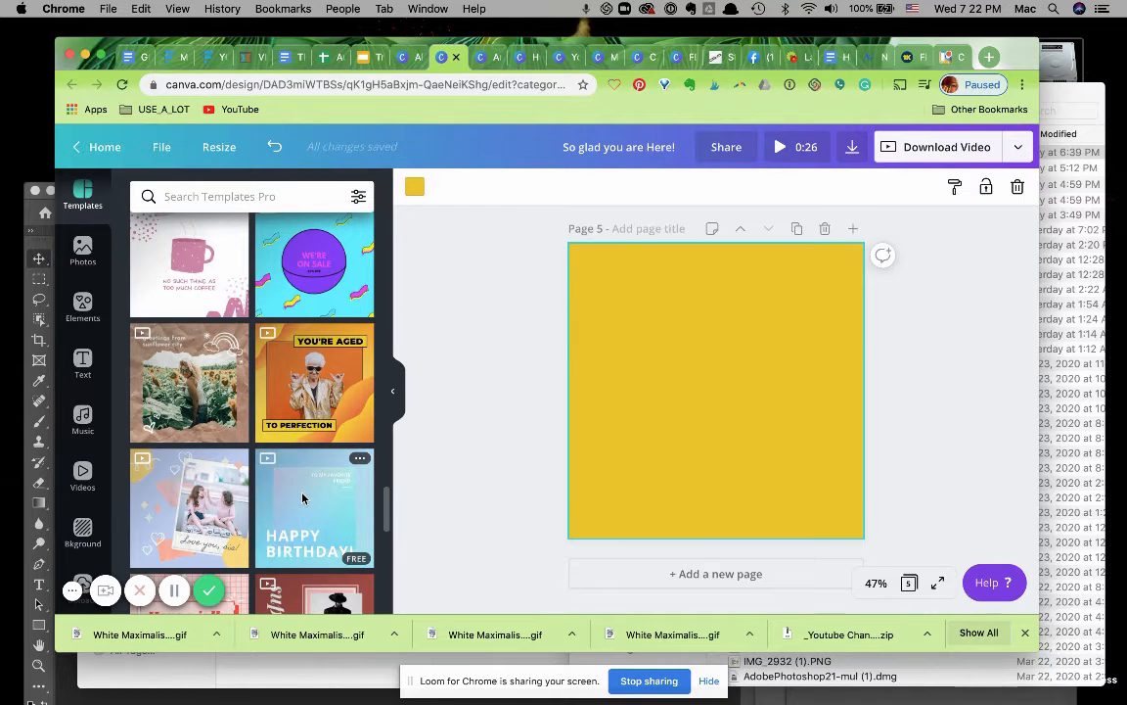
pyautogui.scroll(-2, 298, 494)
pyautogui.scroll(-4, 302, 499)
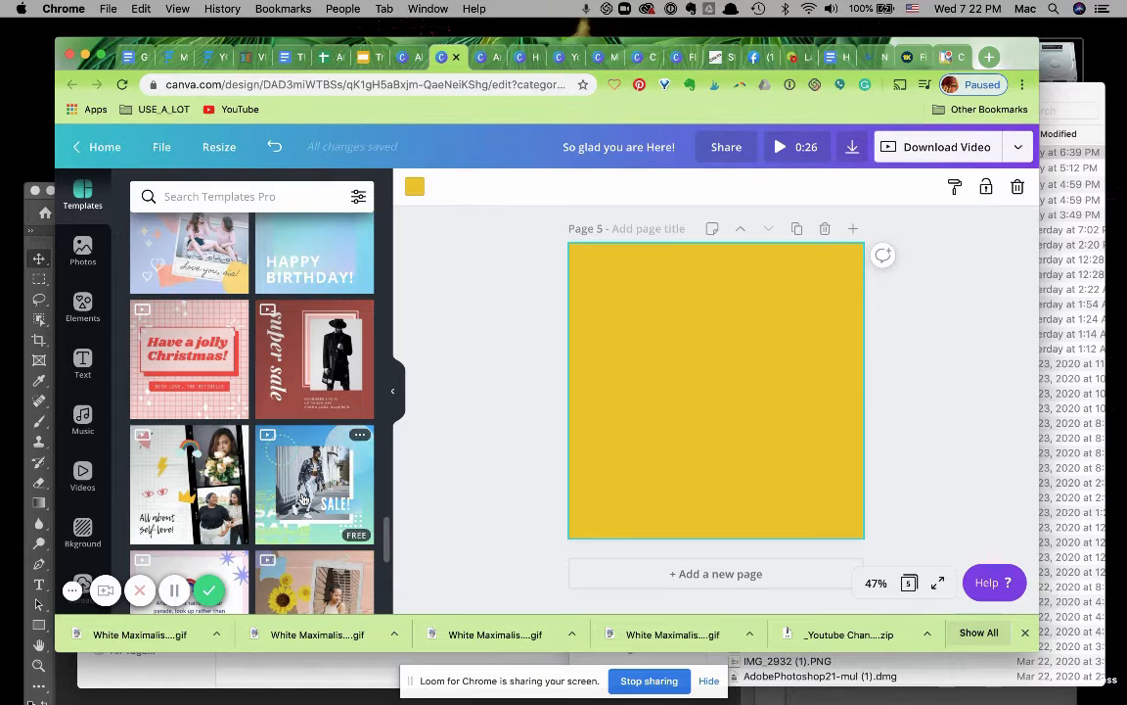
pyautogui.scroll(-6, 303, 499)
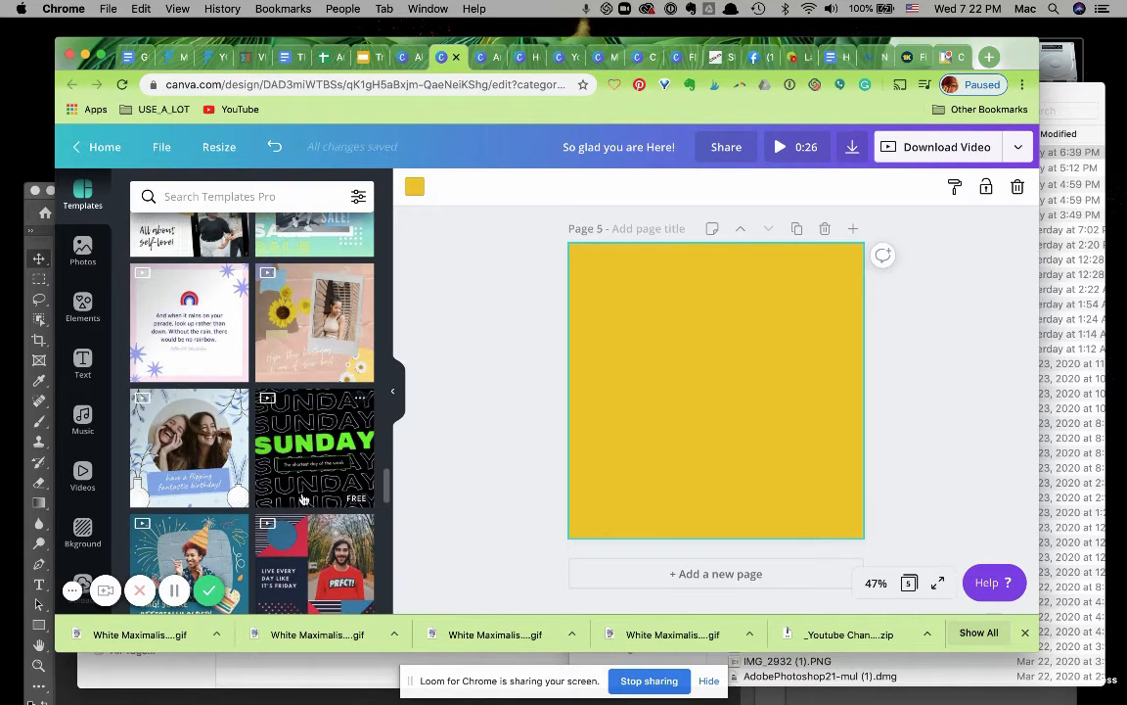
pyautogui.scroll(-6, 303, 499)
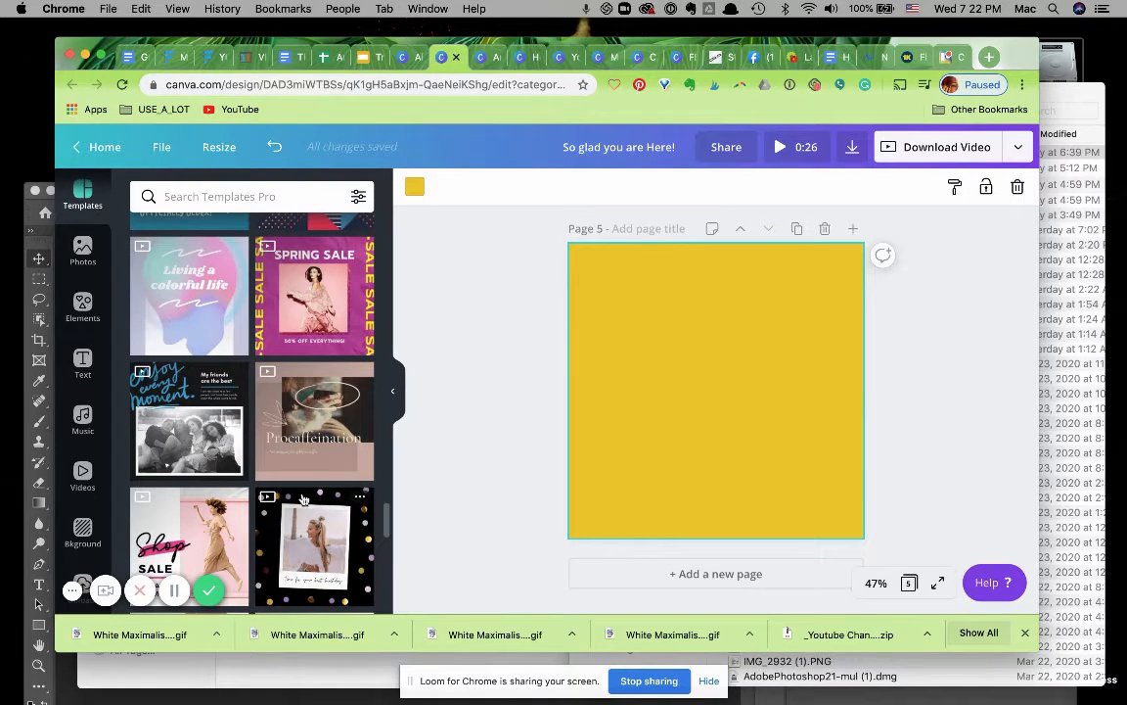
pyautogui.scroll(-3, 304, 499)
pyautogui.click(311, 432)
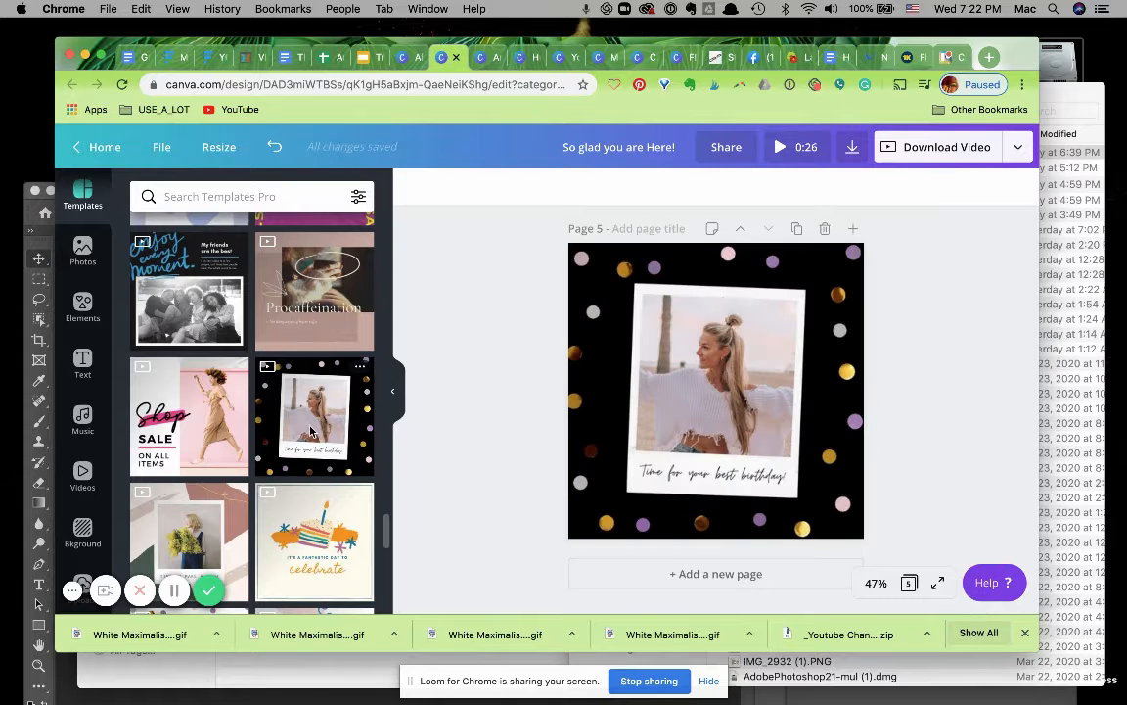
# Replace the polaroid caption text with "WELCOME!!".
pyautogui.click(721, 476)
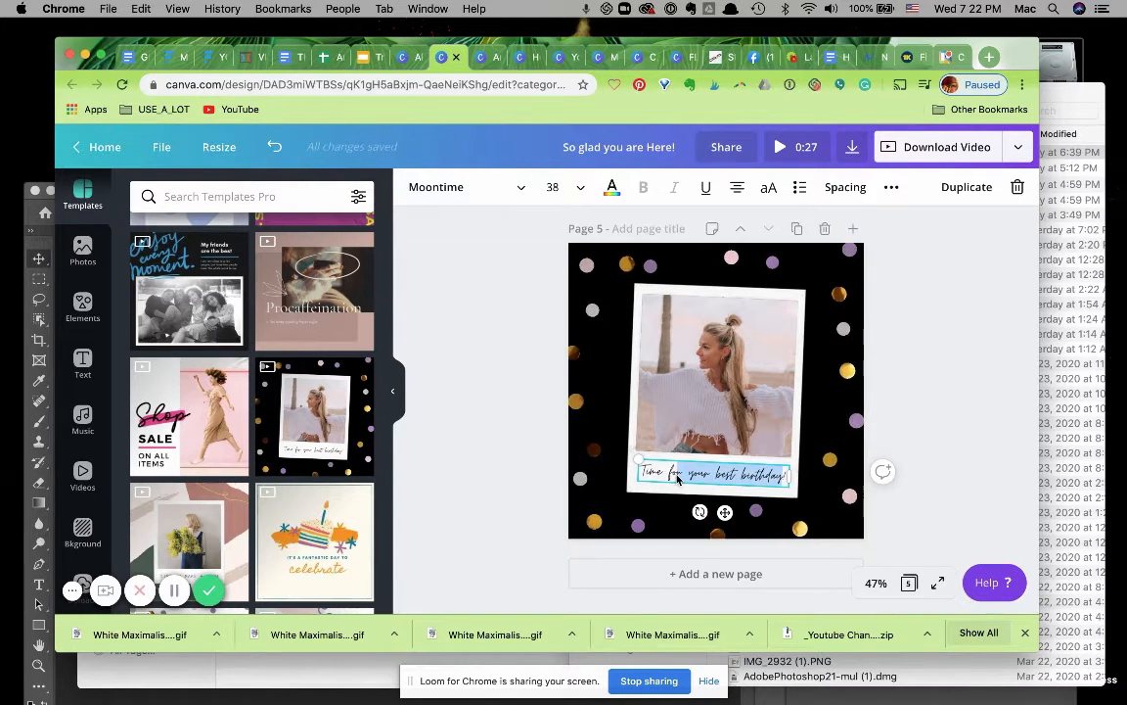
pyautogui.press('BackSpace')
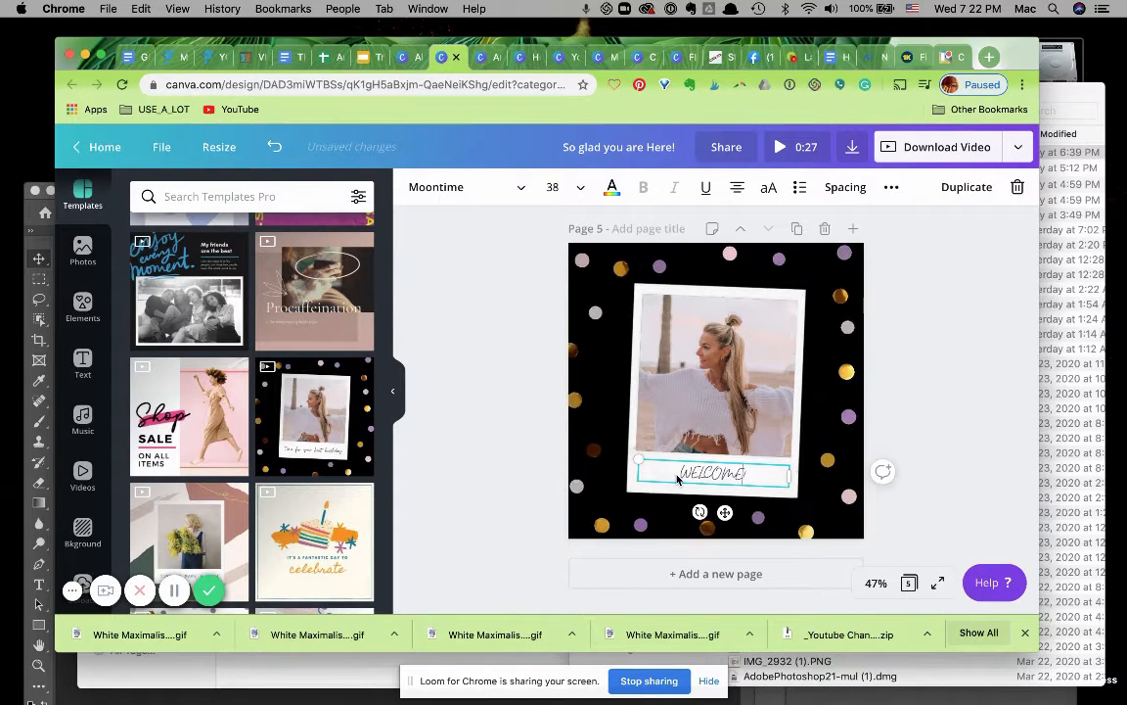
pyautogui.write('!')
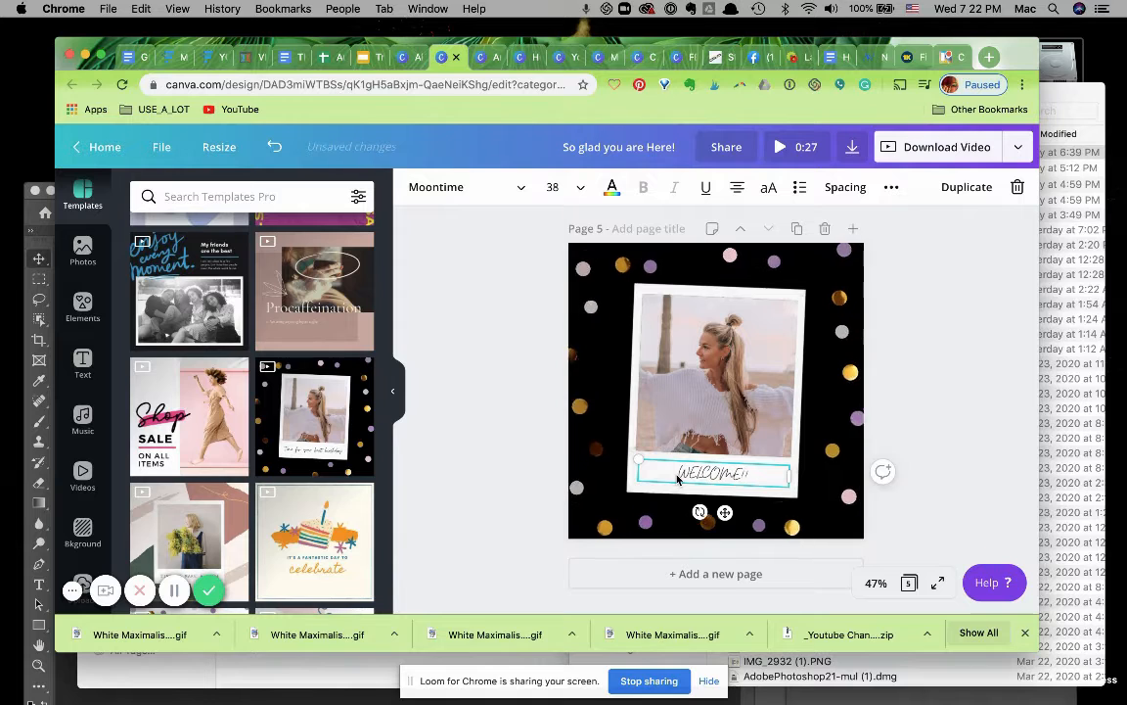
# Set the WELCOME!! caption's font to Brush Attack at size 42.
pyautogui.moveTo(753, 478); pyautogui.dragTo(683, 476)
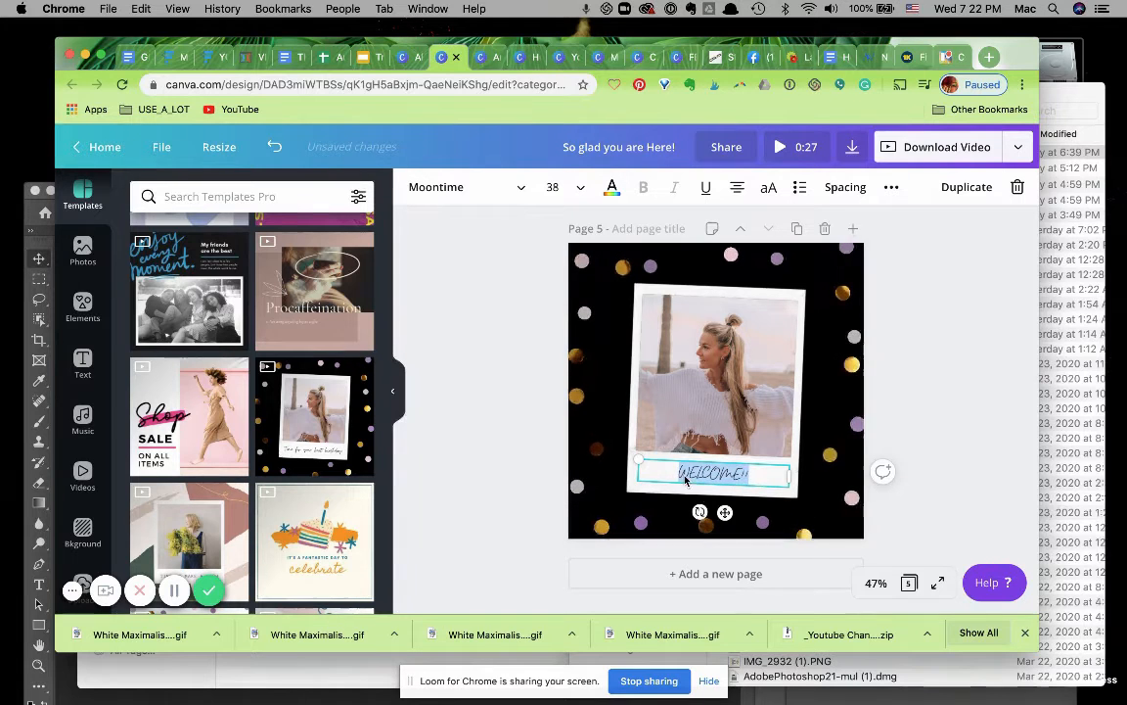
pyautogui.click(524, 186)
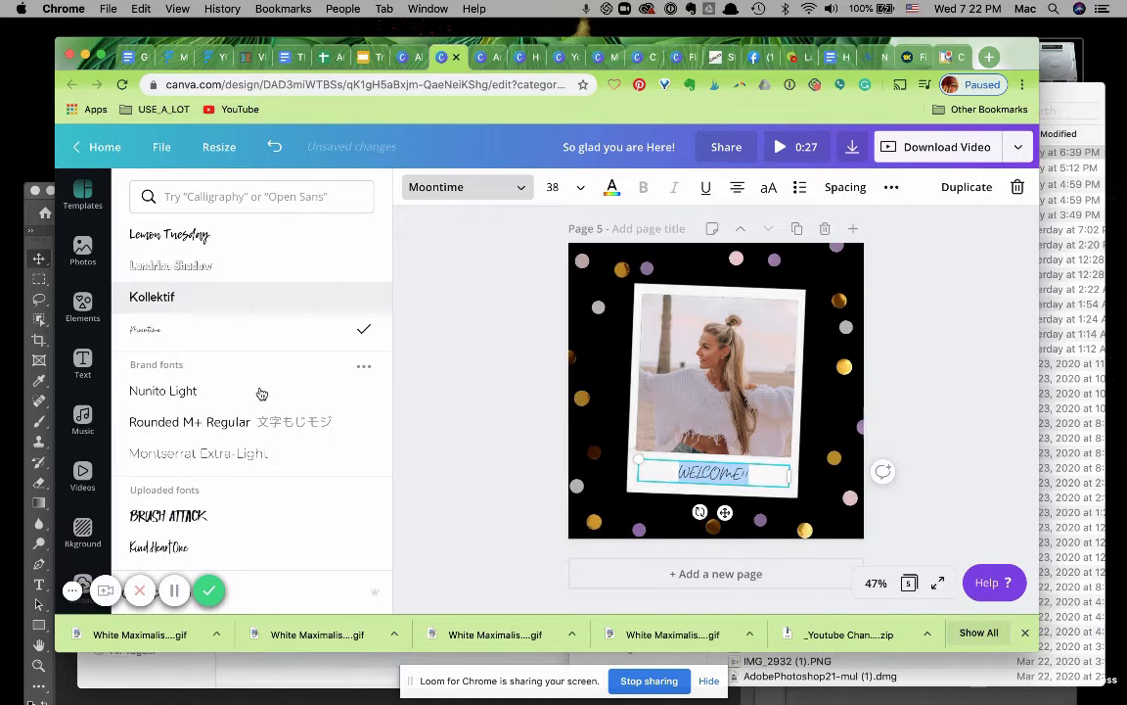
pyautogui.click(186, 516)
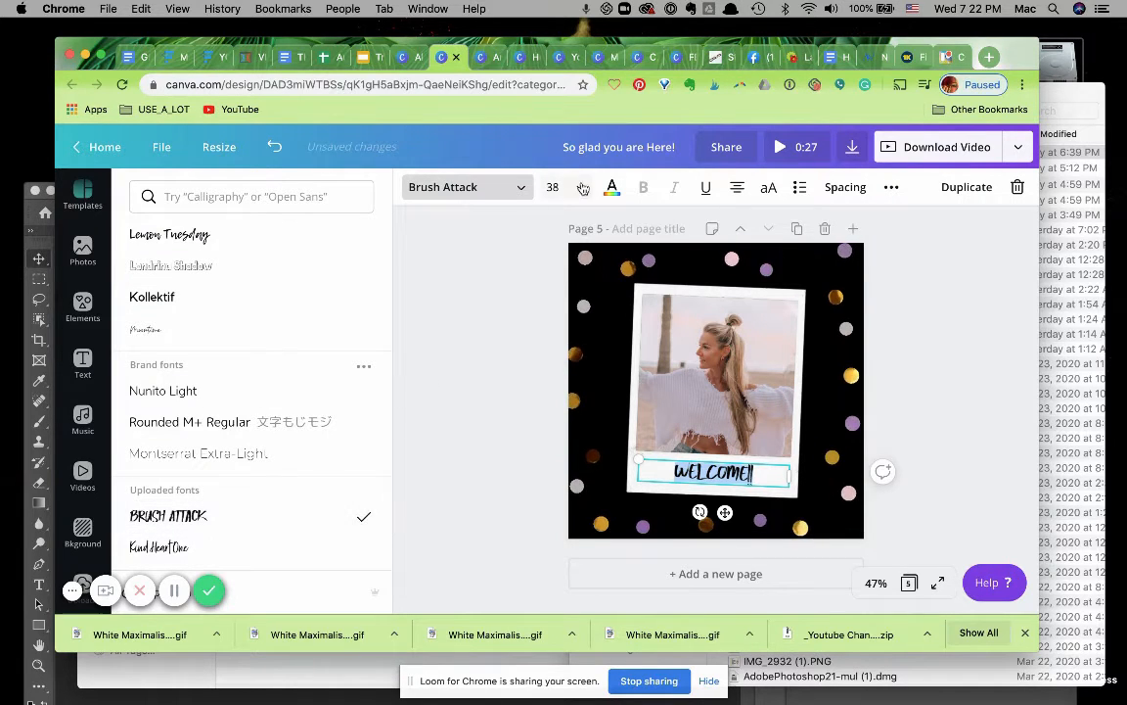
pyautogui.click(553, 187)
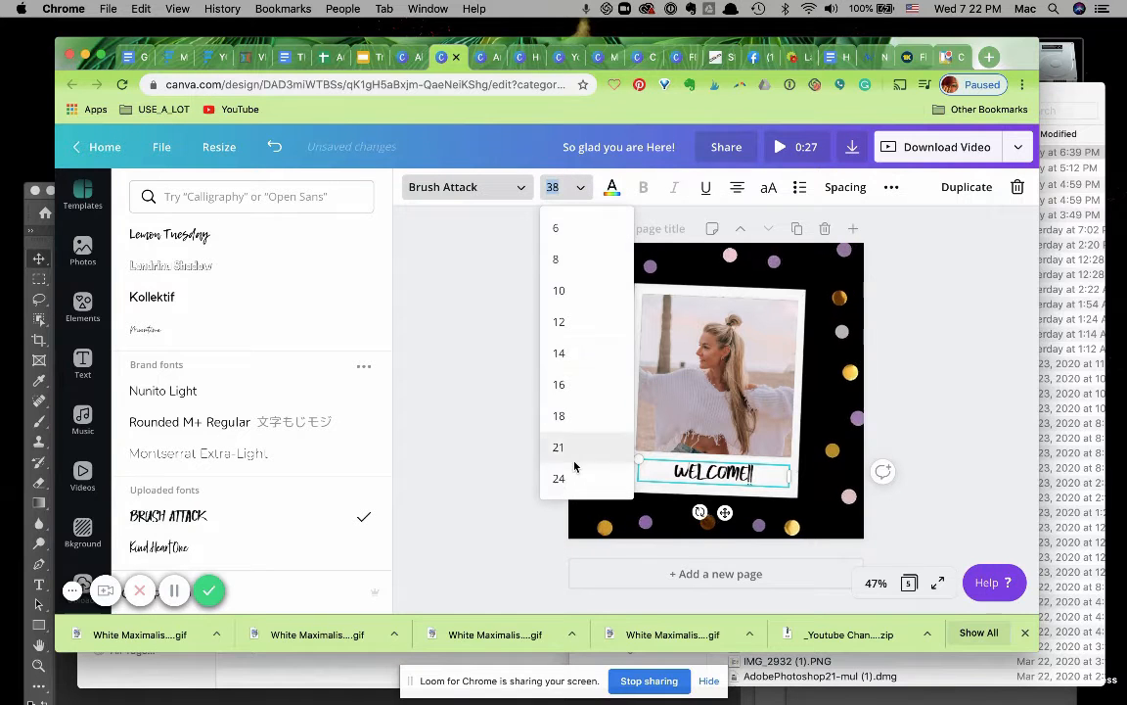
pyautogui.scroll(-3, 575, 475)
pyautogui.click(558, 486)
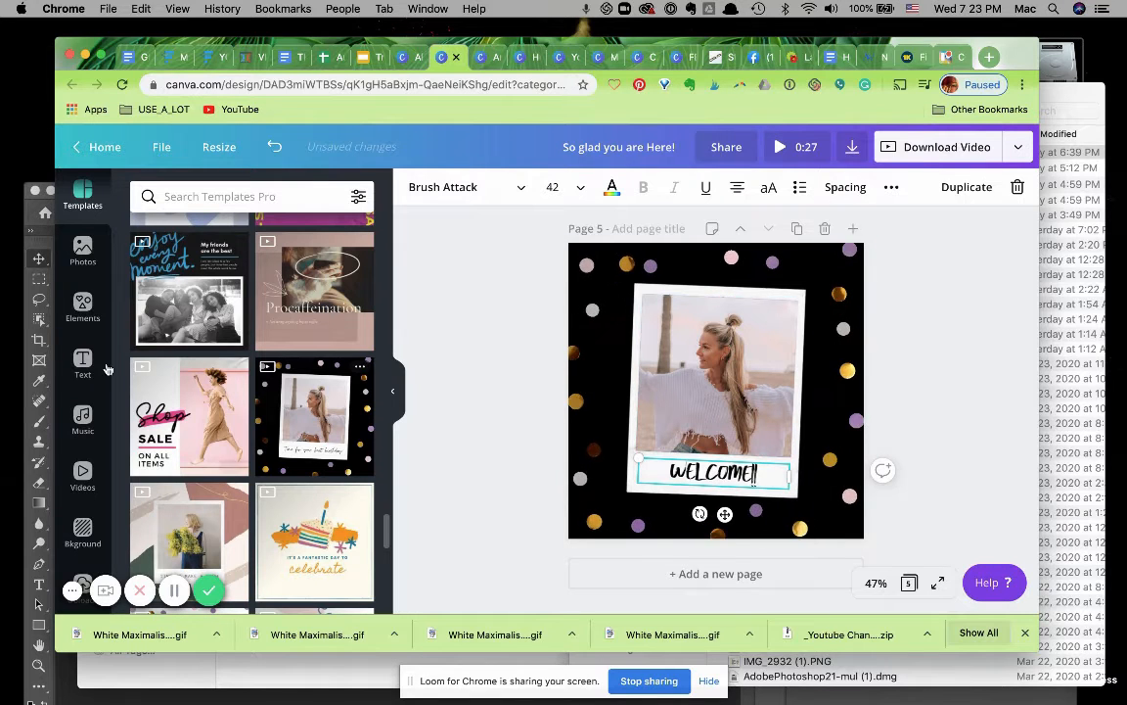
# Replace the polaroid's photo with the uploaded image of a woman leaning on a desk.
pyautogui.scroll(-3, 83, 497)
pyautogui.scroll(-2, 84, 421)
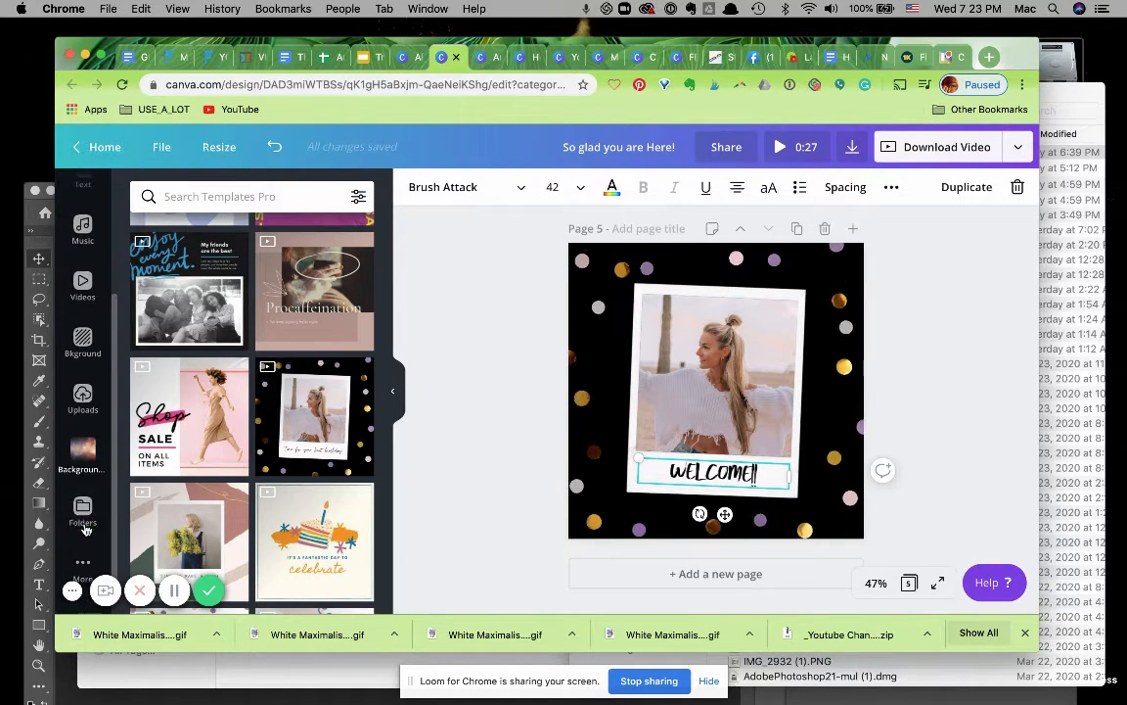
pyautogui.click(82, 382)
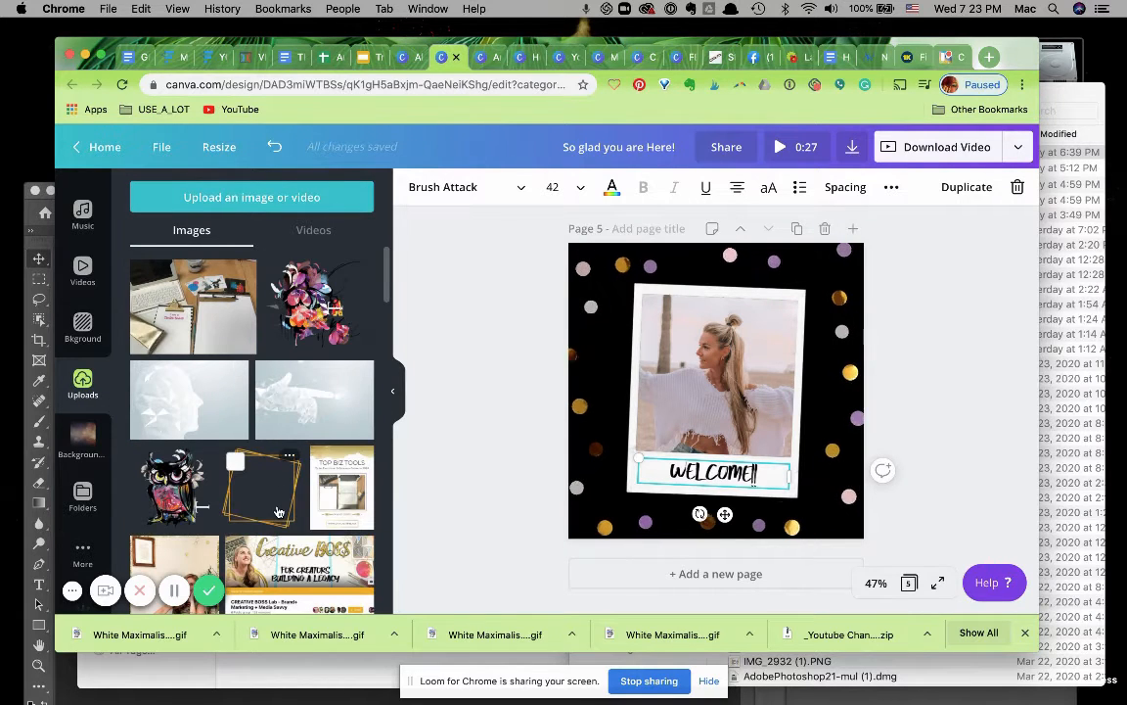
pyautogui.scroll(-5, 283, 513)
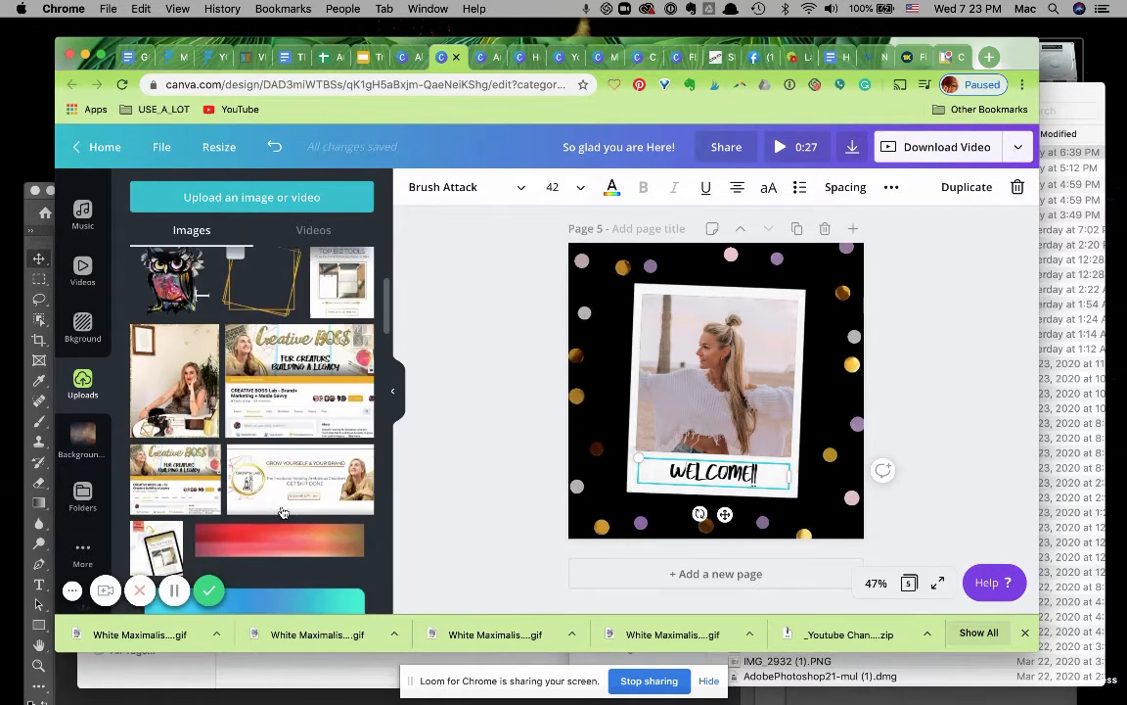
pyautogui.scroll(-10, 283, 513)
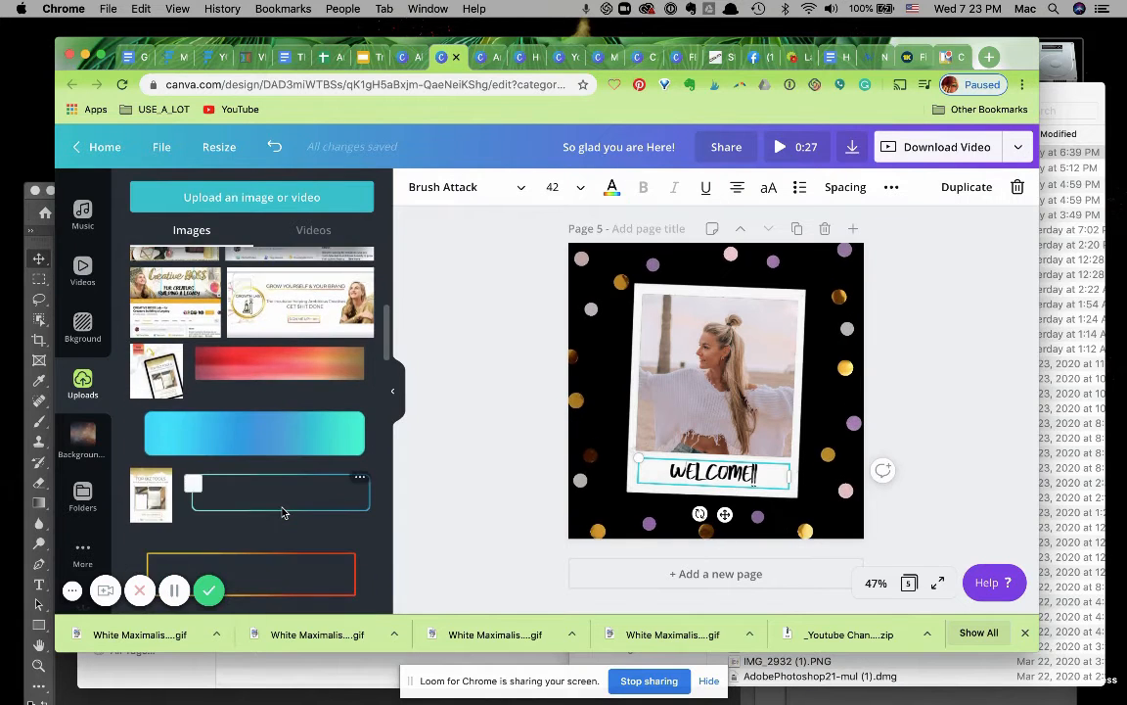
pyautogui.scroll(-15, 282, 513)
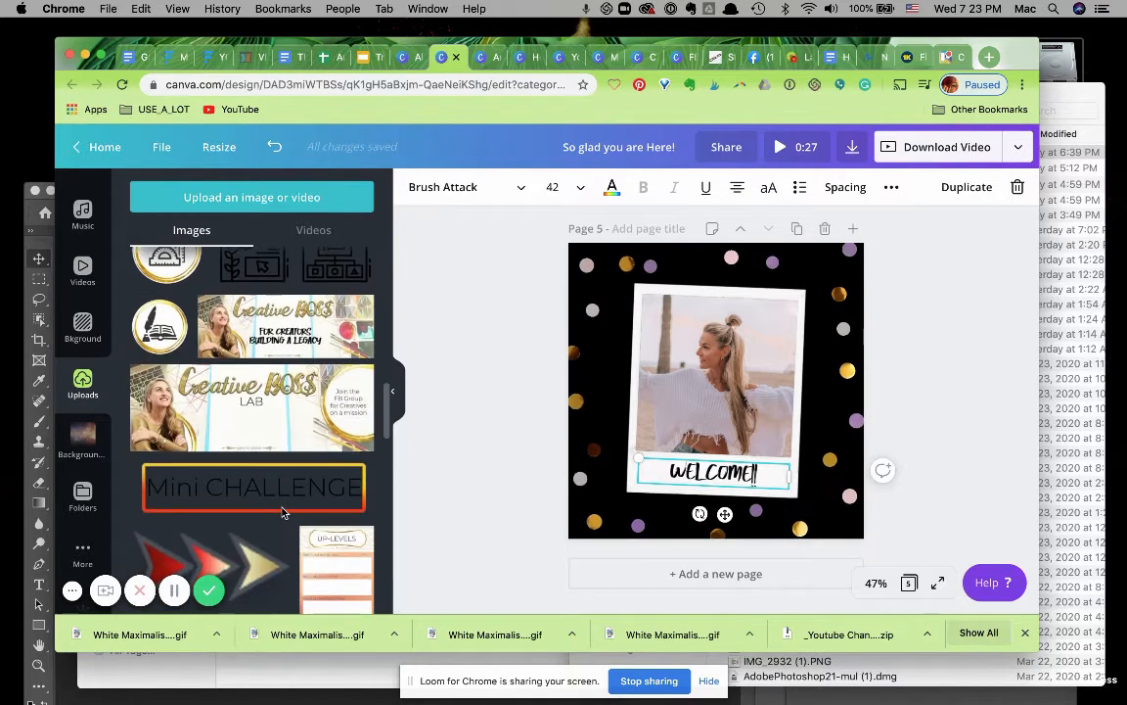
pyautogui.scroll(-4, 283, 513)
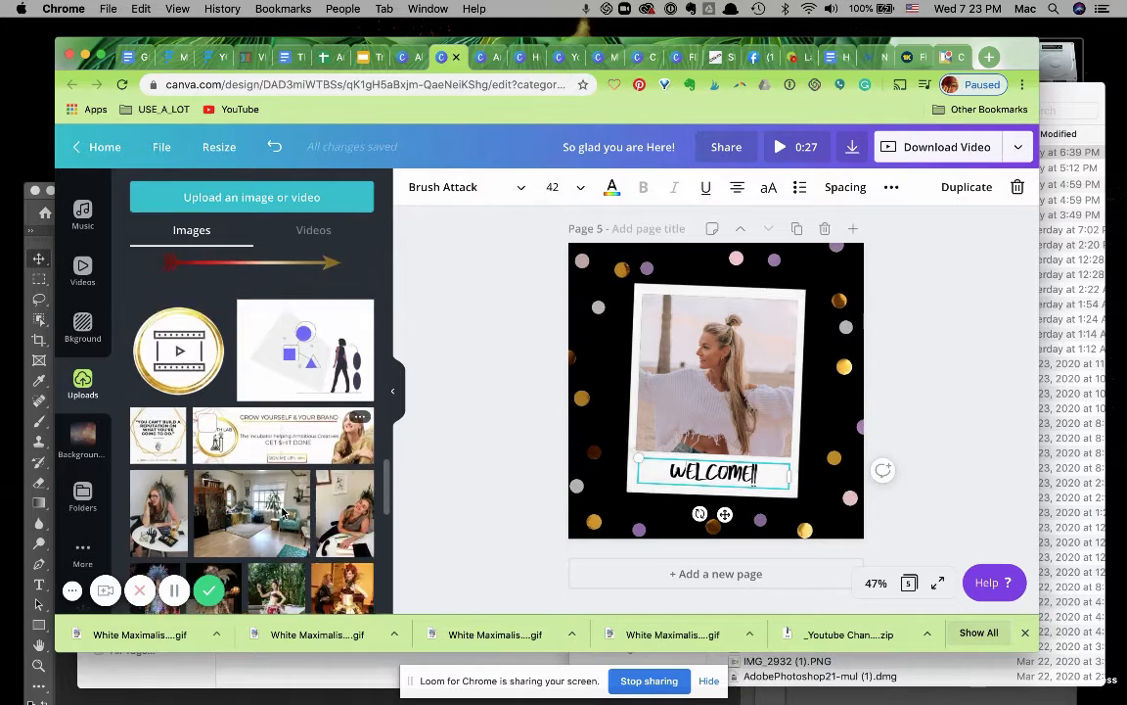
pyautogui.moveTo(413, 406); pyautogui.dragTo(627, 338)
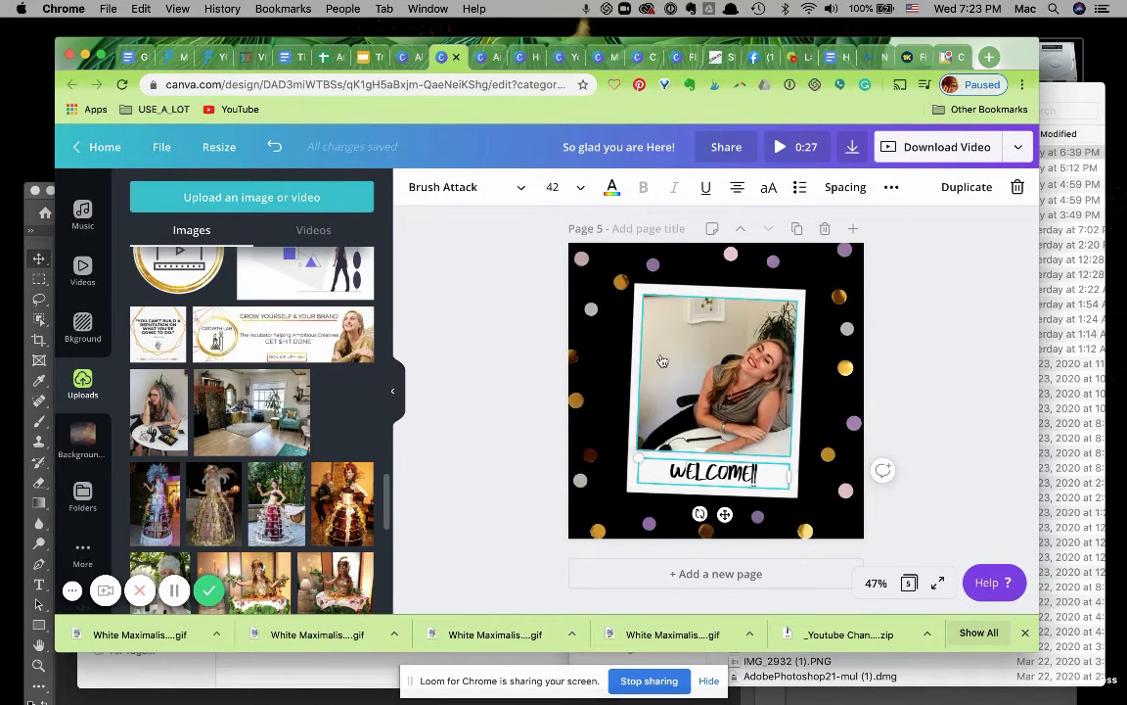
pyautogui.click(515, 396)
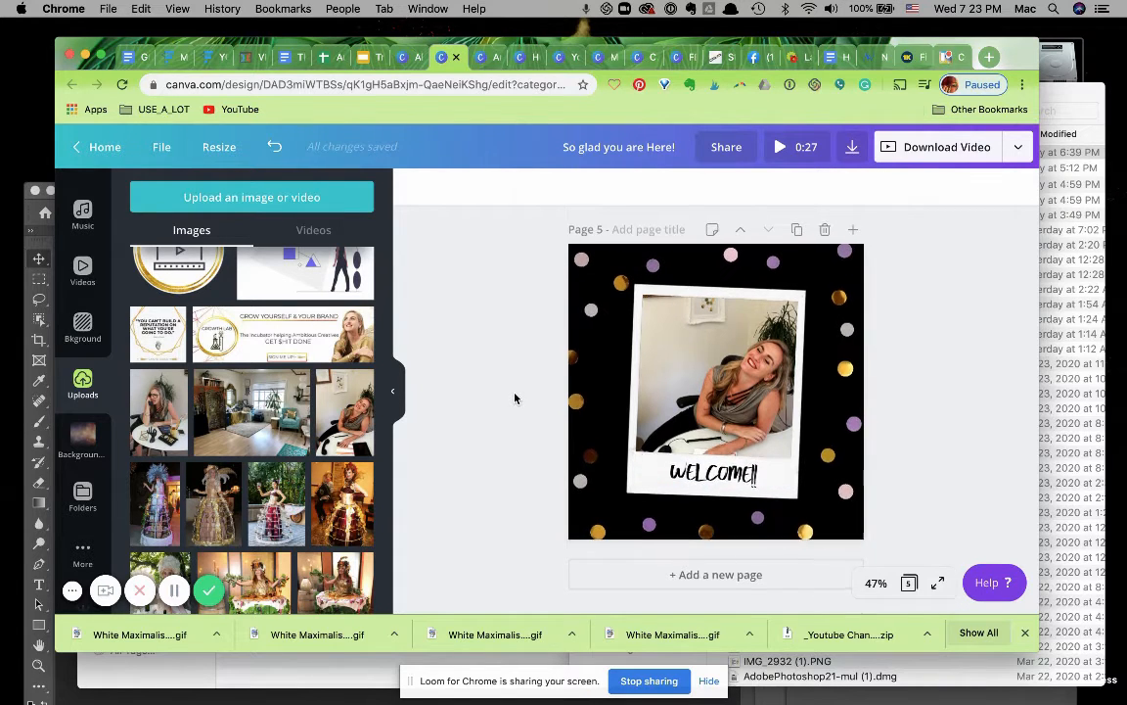
pyautogui.scroll(1, 516, 397)
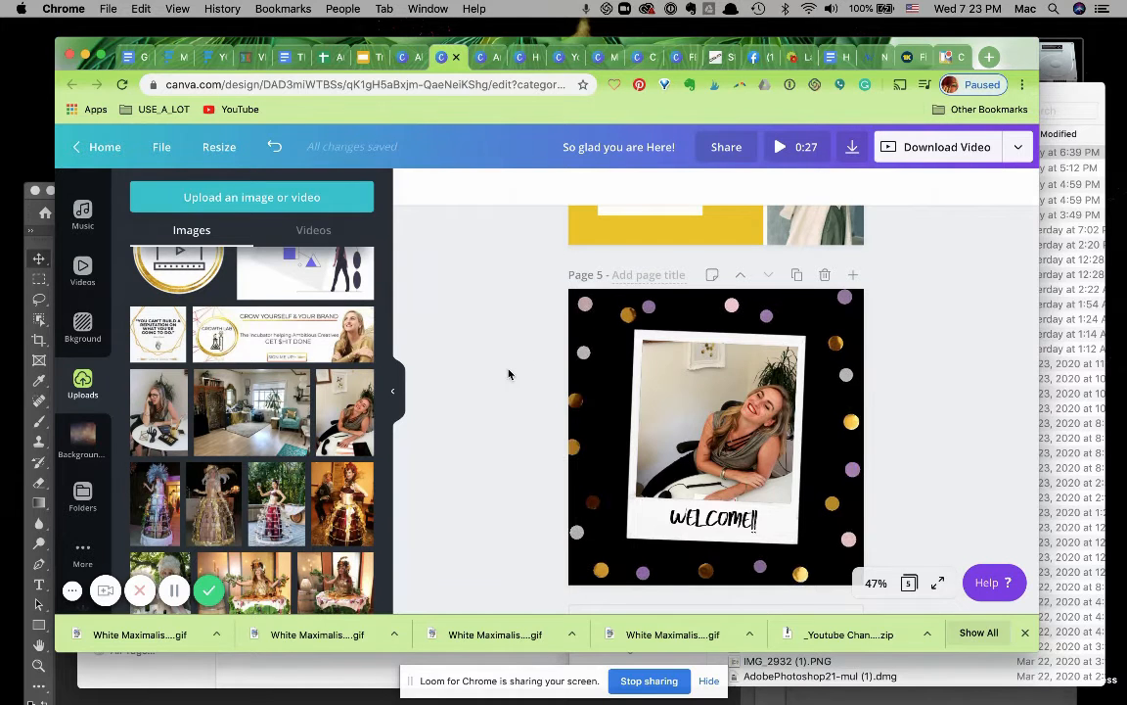
# Add the uploaded gold geometric line element to page 1 and place it in the bottom-left corner.
pyautogui.scroll(4, 508, 374)
pyautogui.scroll(12, 508, 374)
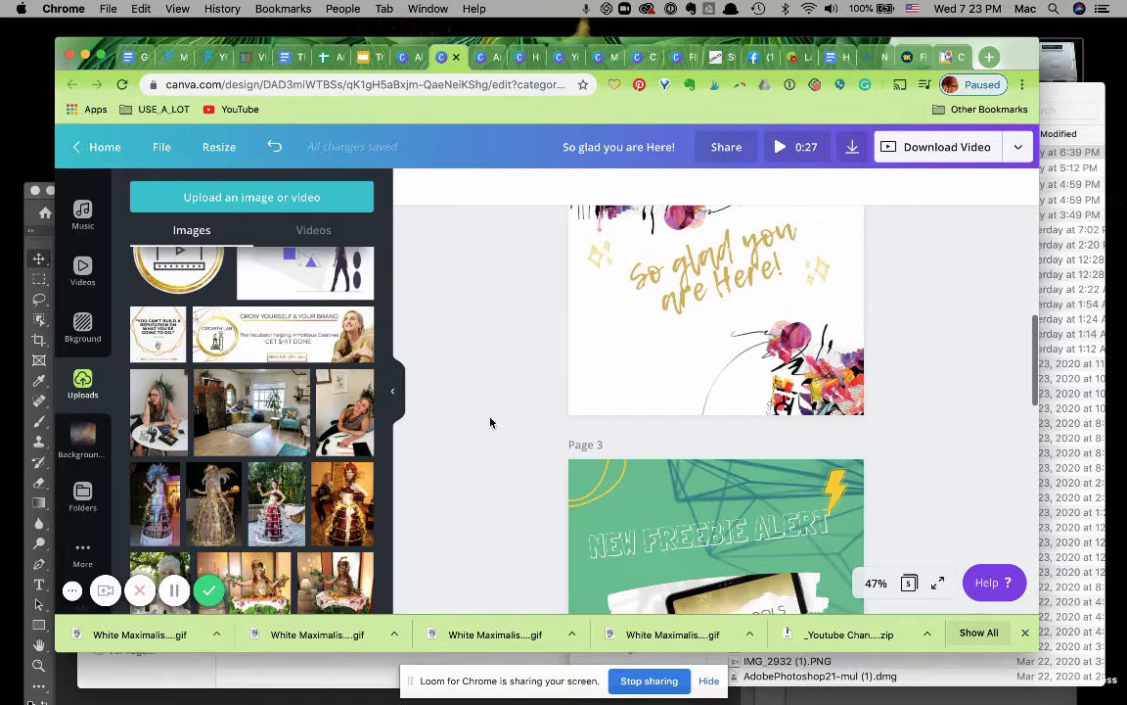
pyautogui.scroll(10, 596, 390)
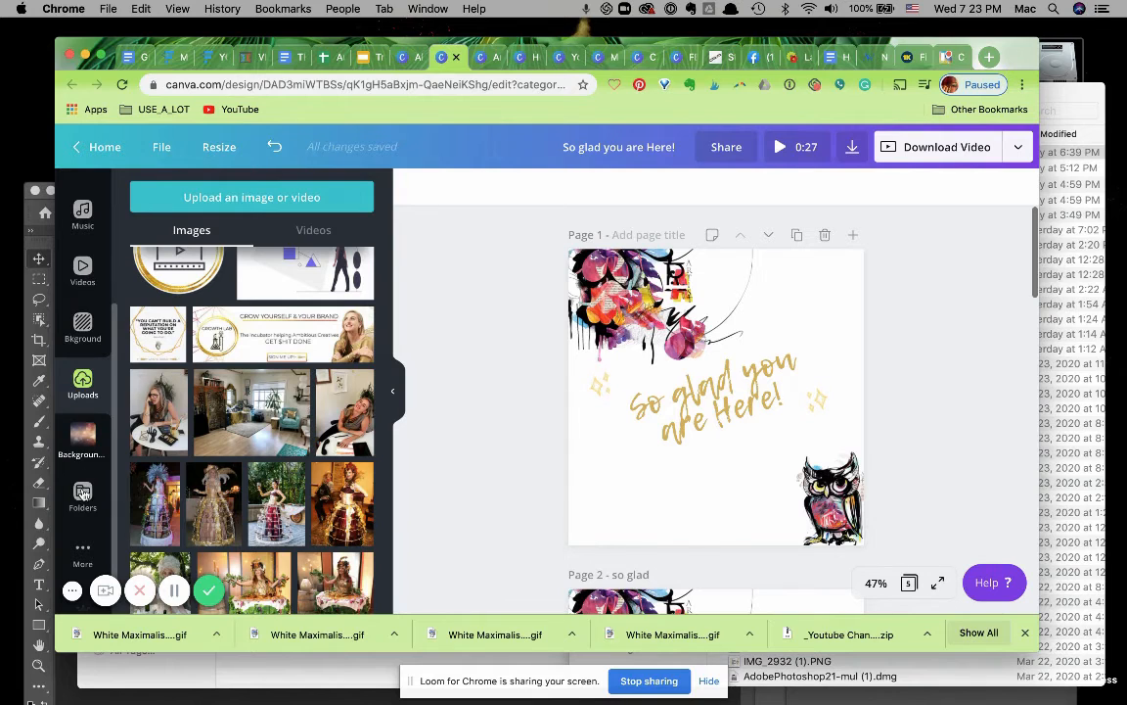
pyautogui.scroll(-1, 83, 495)
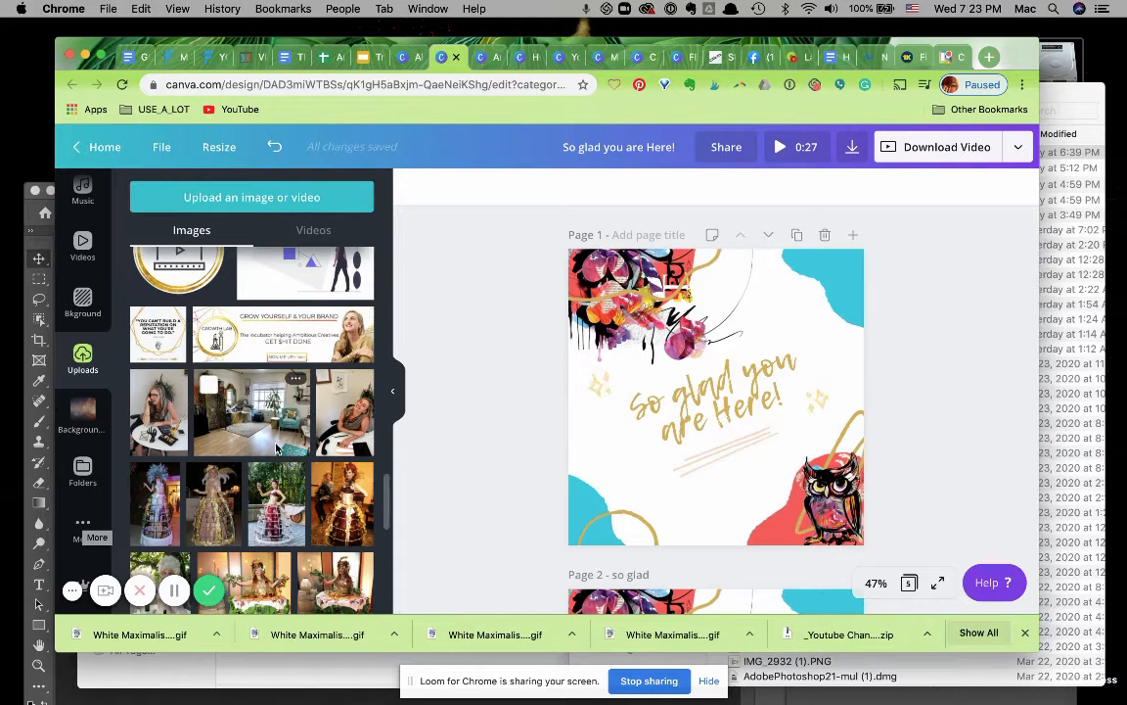
pyautogui.scroll(-5, 277, 450)
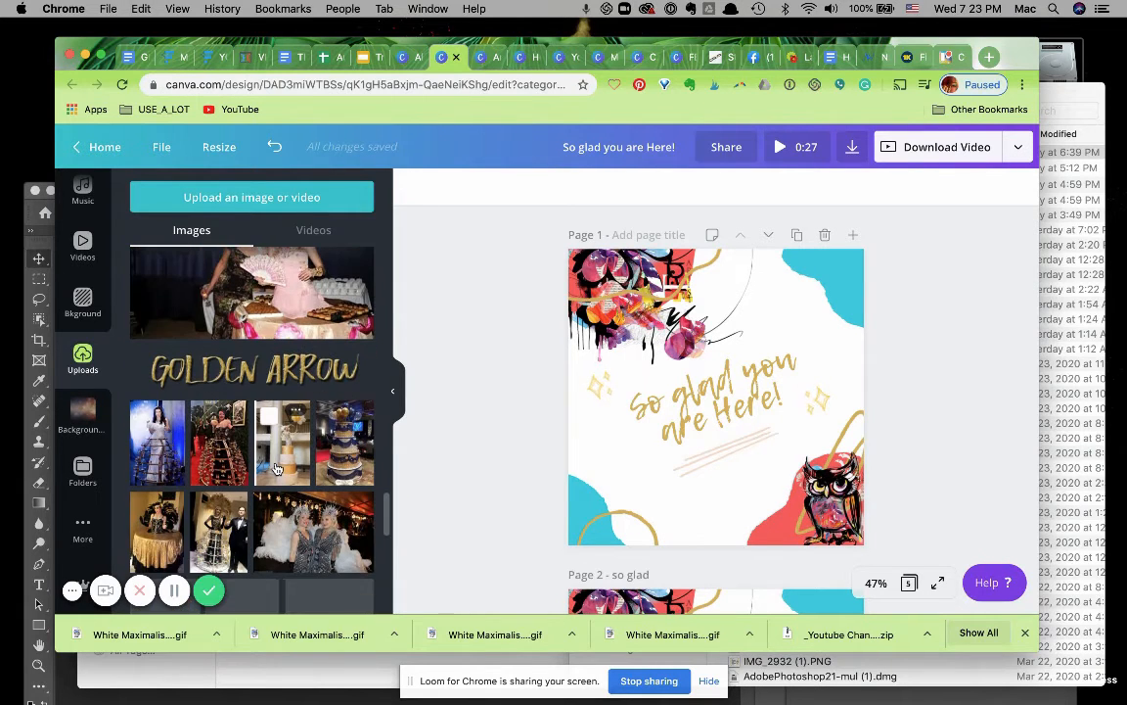
pyautogui.scroll(-8, 277, 469)
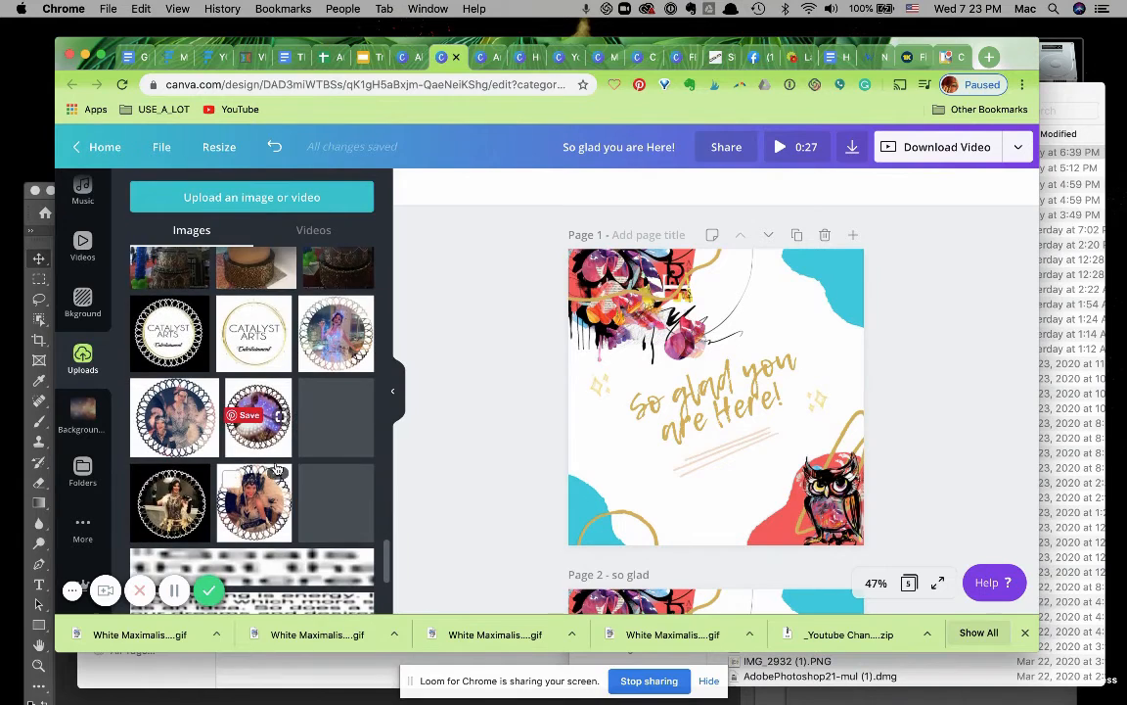
pyautogui.scroll(-5, 277, 468)
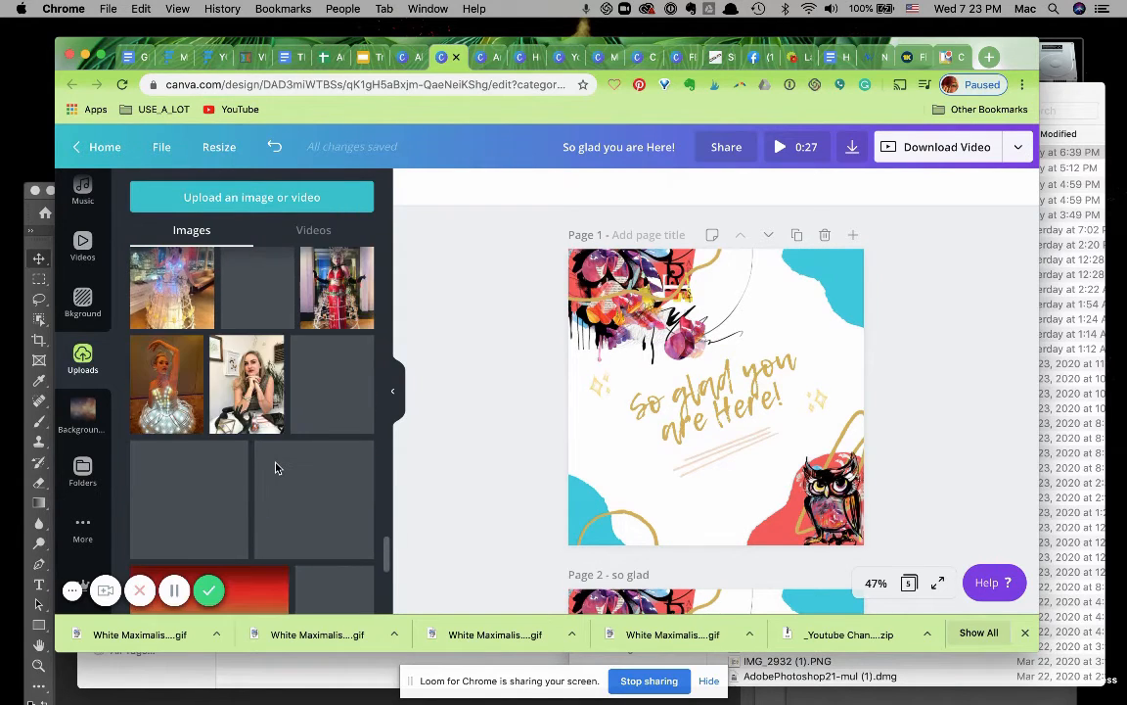
pyautogui.scroll(-2, 293, 469)
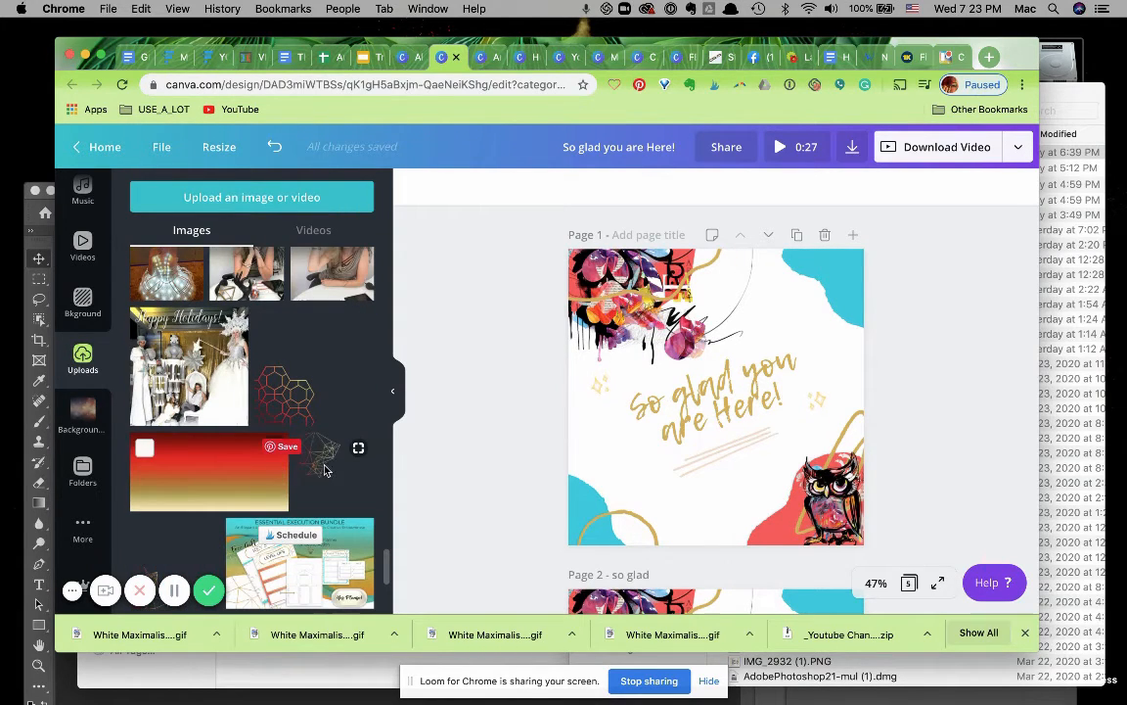
pyautogui.scroll(-1, 317, 473)
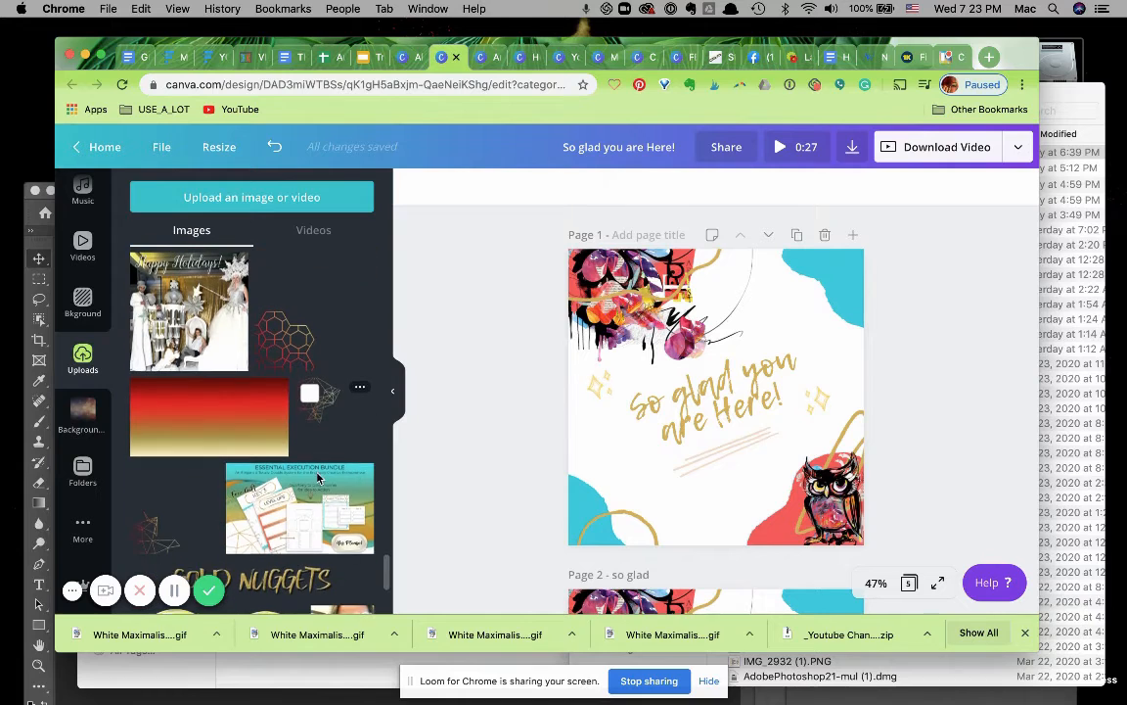
pyautogui.click(155, 515)
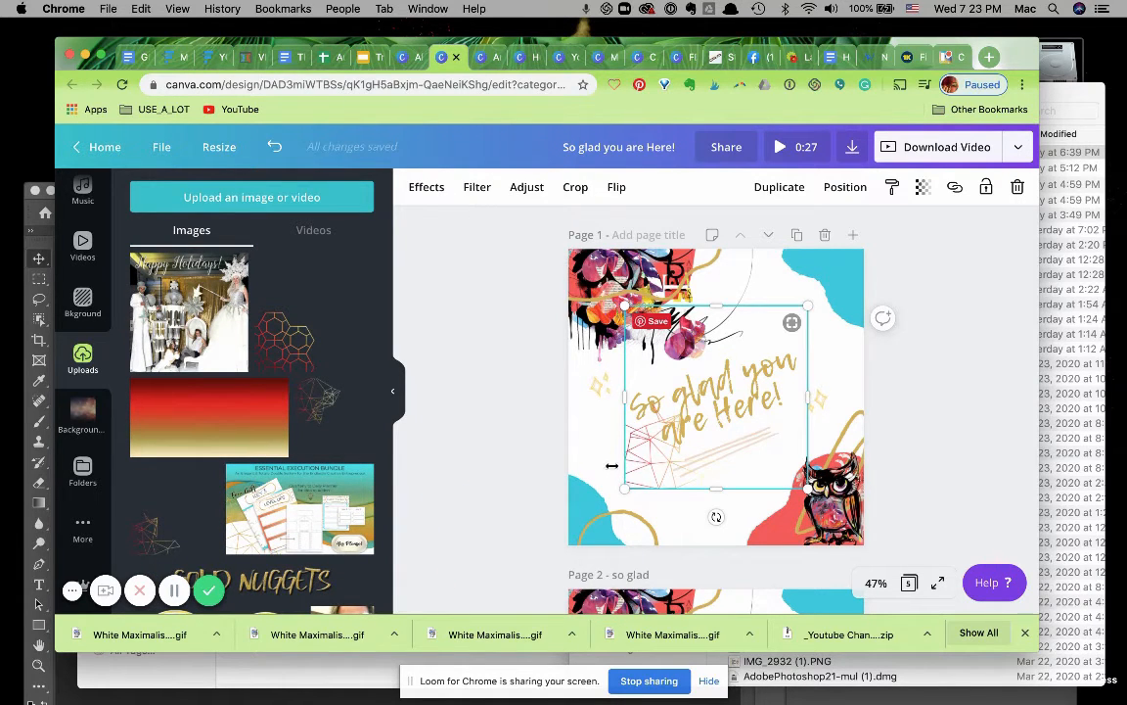
pyautogui.moveTo(635, 458); pyautogui.dragTo(576, 520)
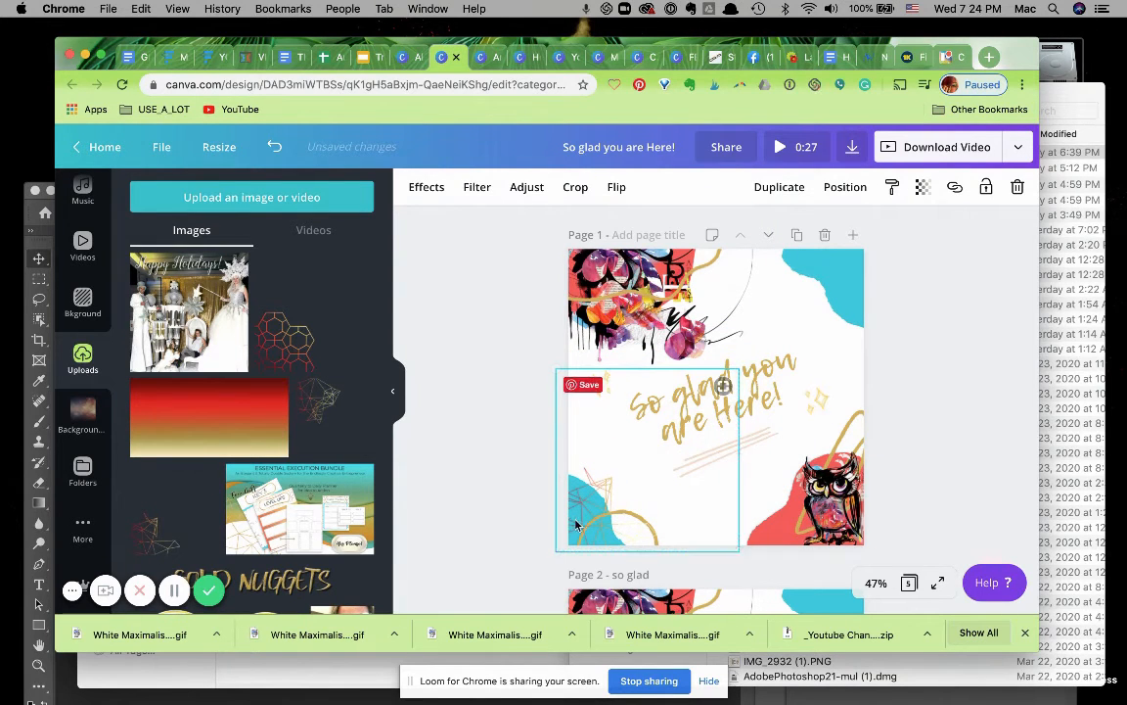
pyautogui.click(521, 495)
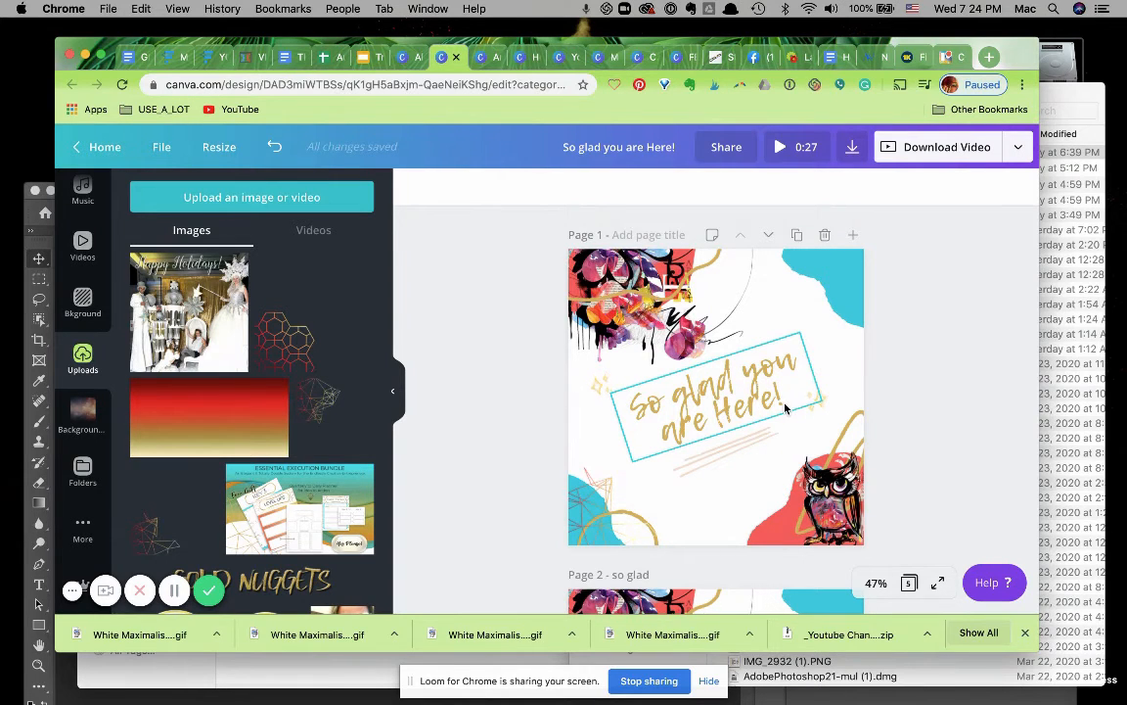
# Copy the gold geometric element and paste it into the same bottom-left corner of page 2.
pyautogui.scroll(-3, 729, 462)
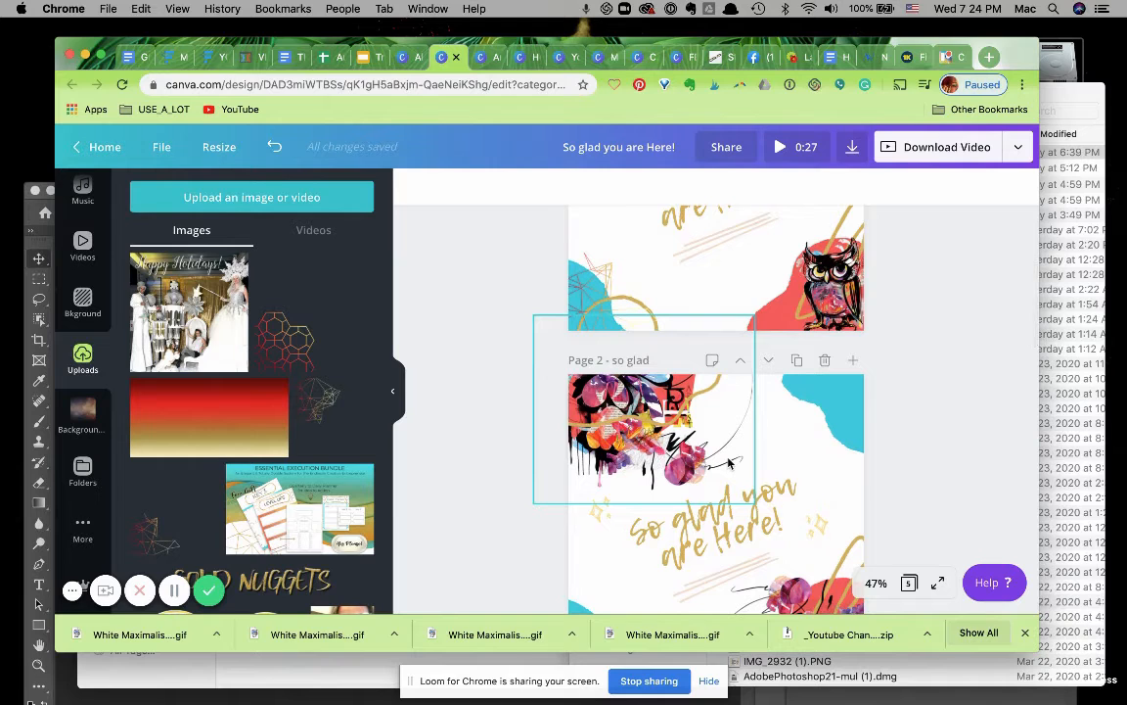
pyautogui.scroll(2, 729, 462)
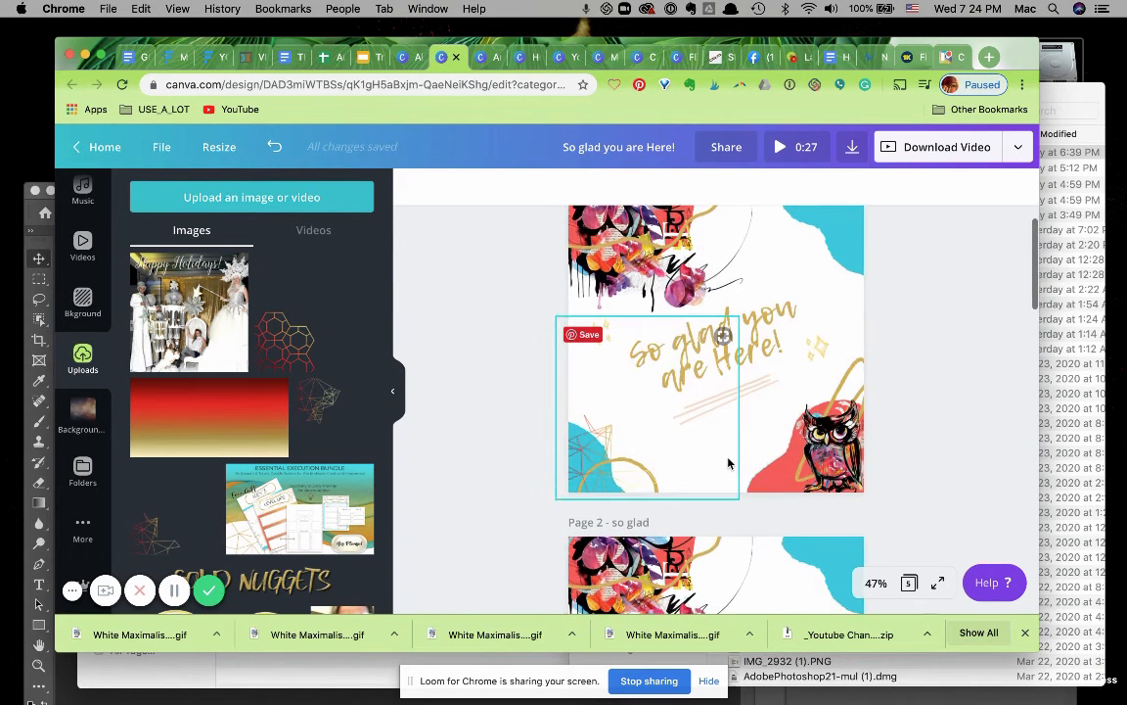
pyautogui.click(591, 445)
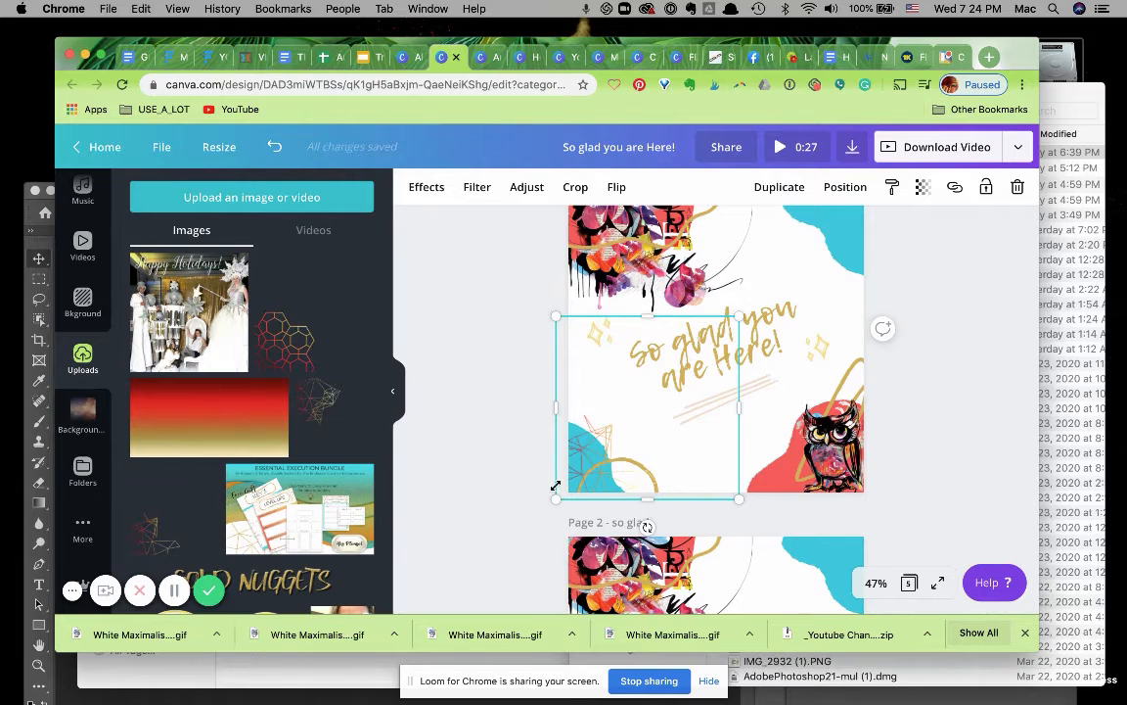
pyautogui.scroll(-3, 558, 485)
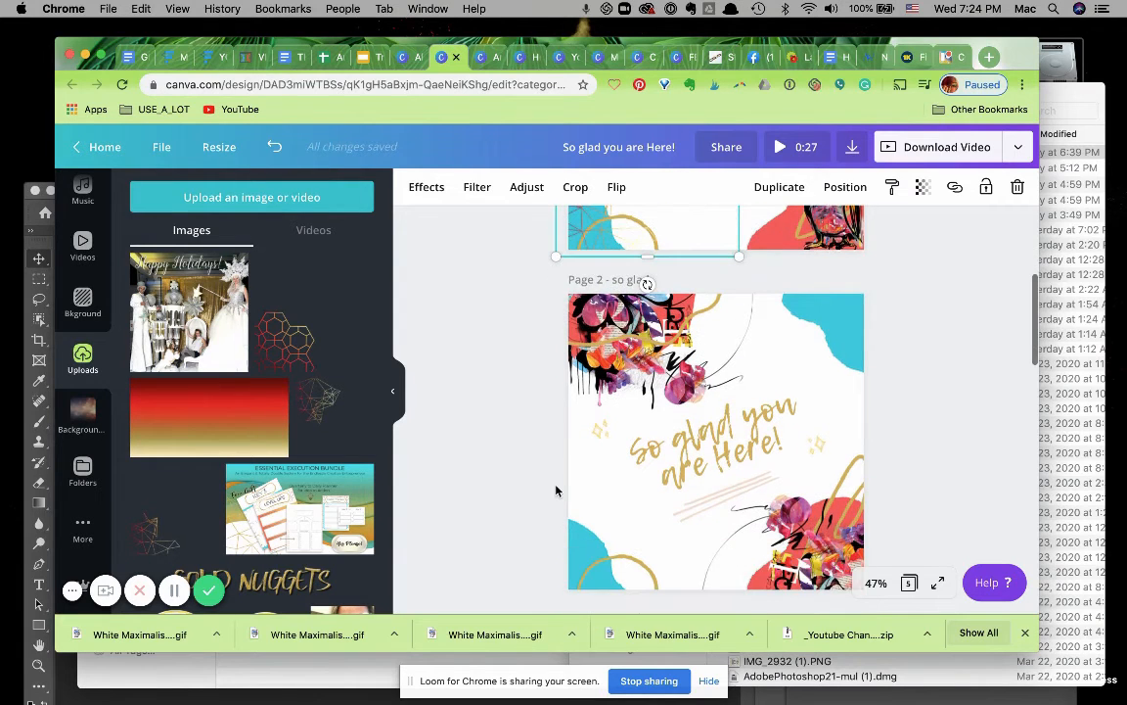
pyautogui.click(576, 537)
pyautogui.press('super+v')
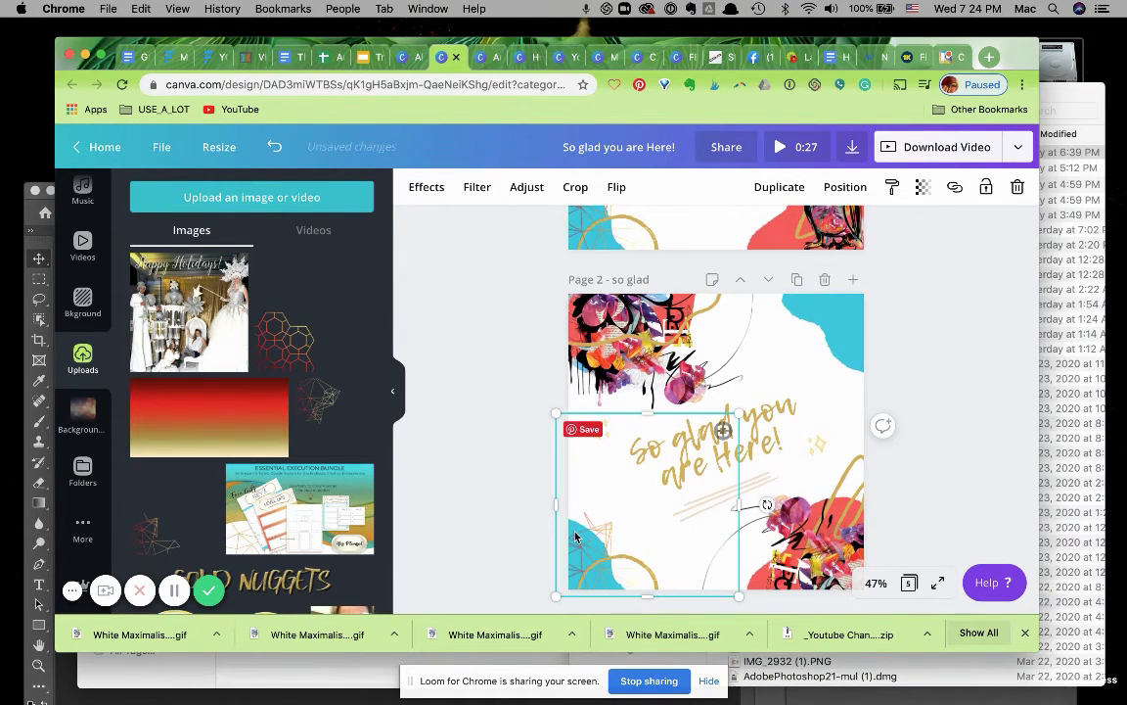
pyautogui.click(503, 541)
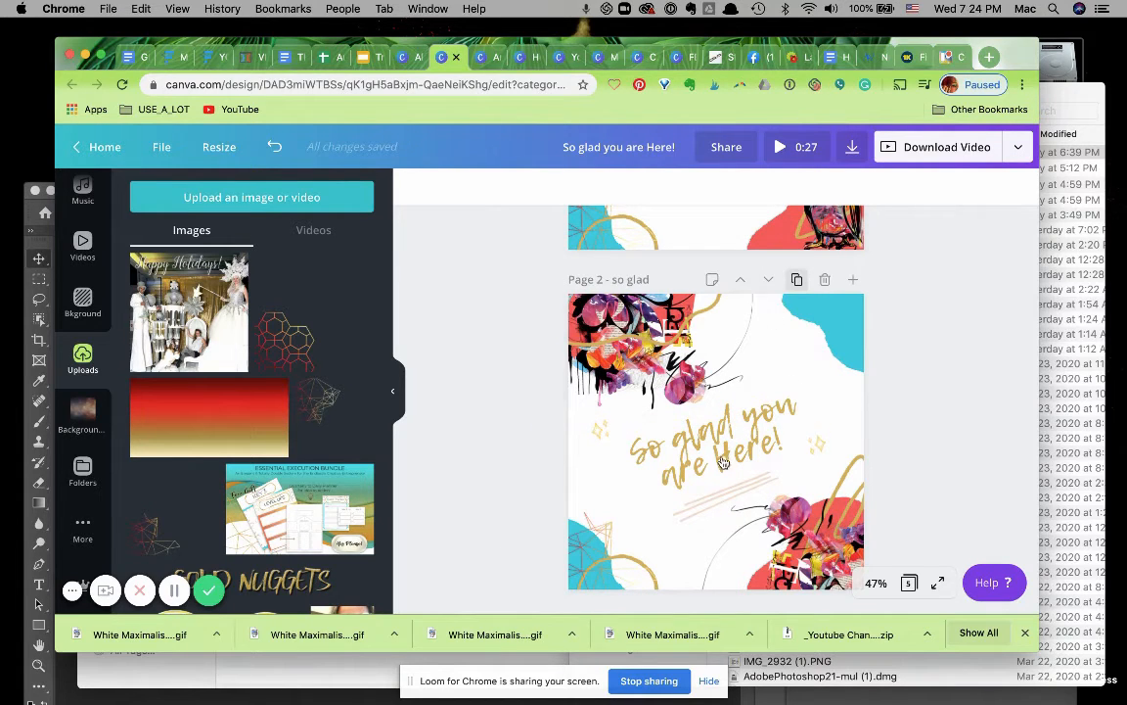
# Duplicate page 2 and change the copy's headline to "So glad to have you!".
pyautogui.click(797, 279)
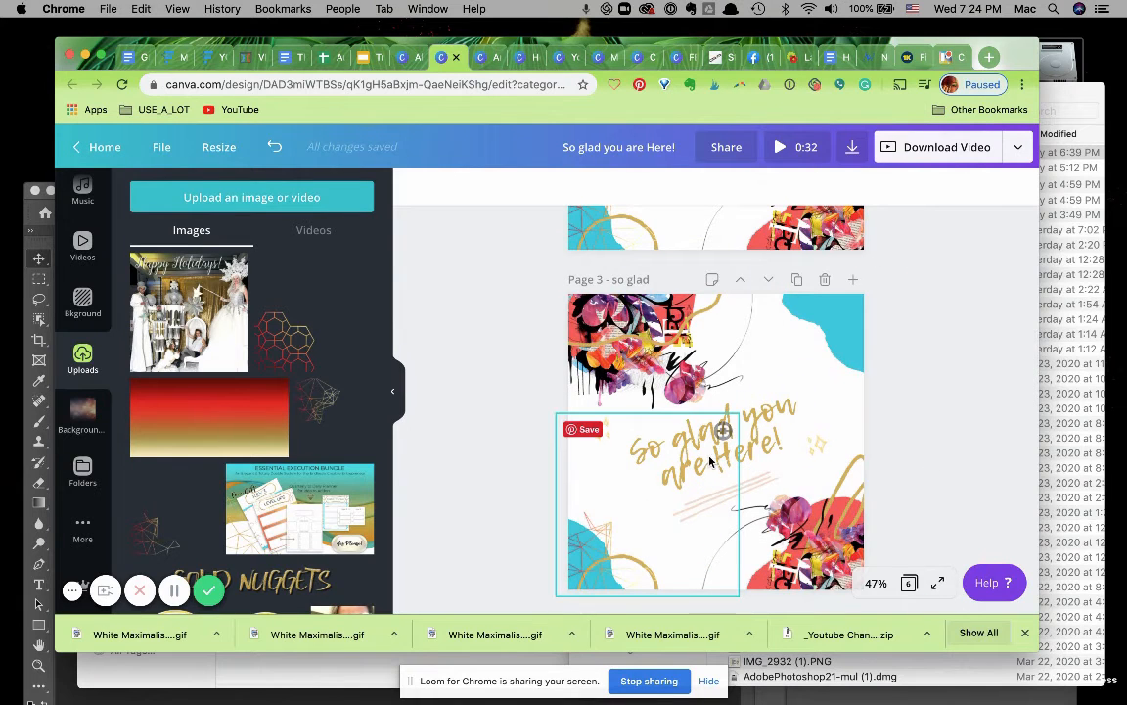
pyautogui.click(754, 431)
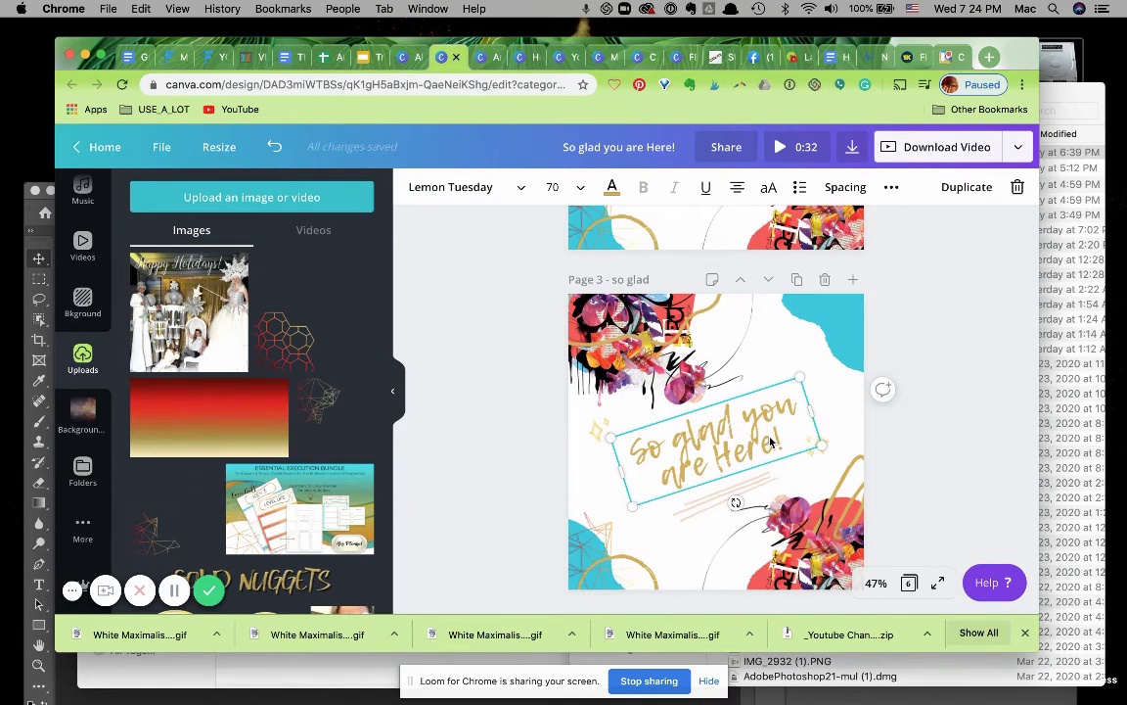
pyautogui.moveTo(773, 443); pyautogui.dragTo(746, 419)
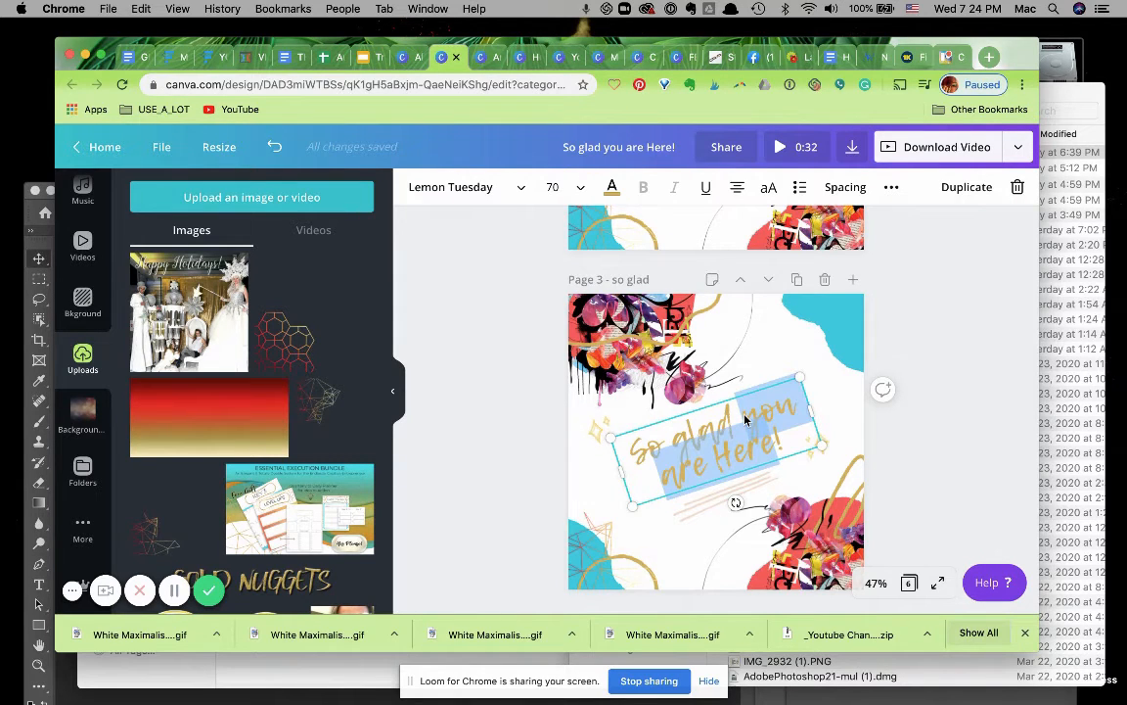
pyautogui.write('to have ')
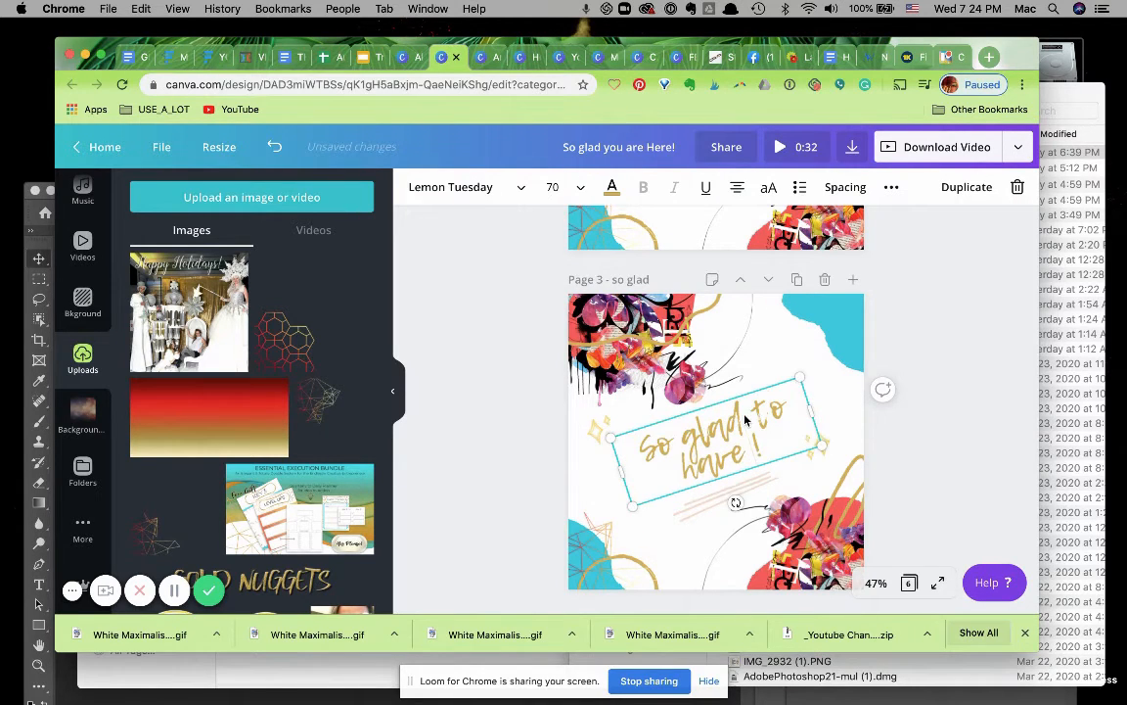
pyautogui.write('you')
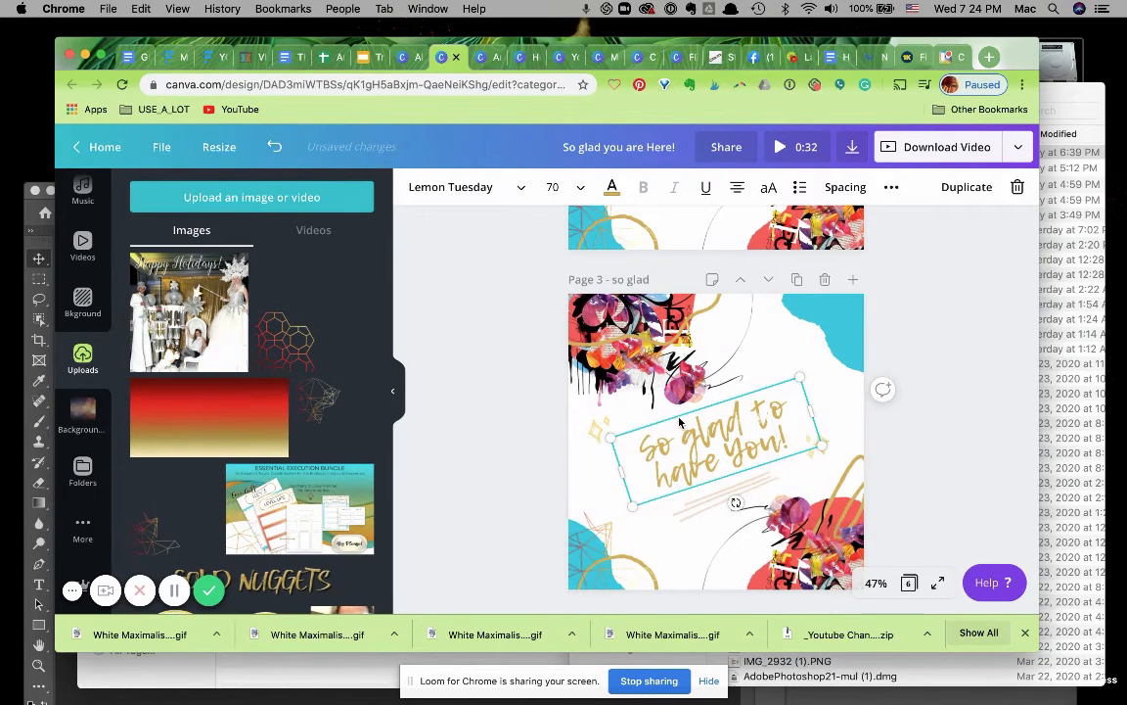
pyautogui.click(545, 447)
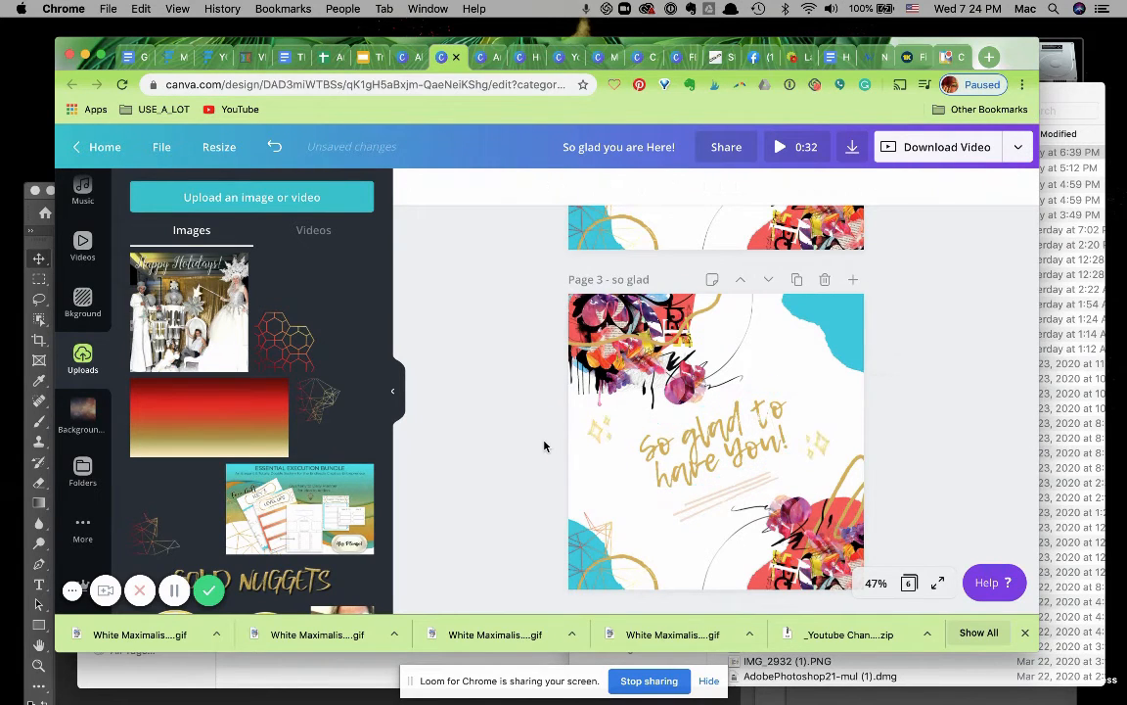
# Download page 2 of the design as an animated GIF.
pyautogui.scroll(5, 545, 446)
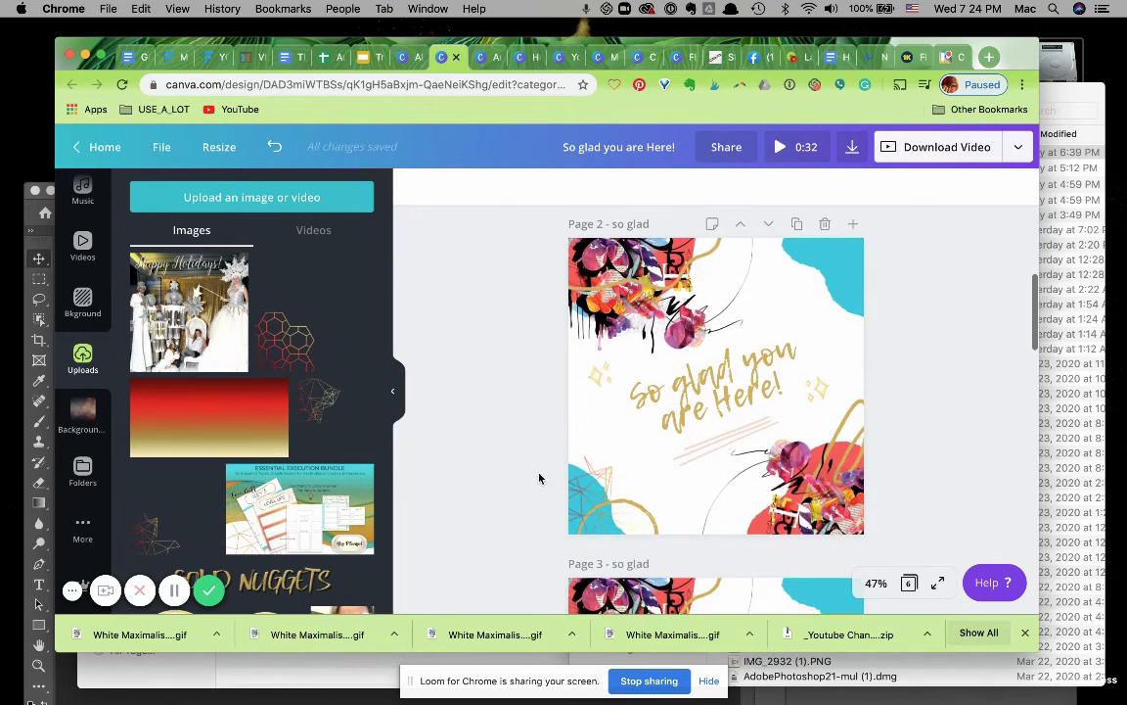
pyautogui.scroll(-3, 536, 498)
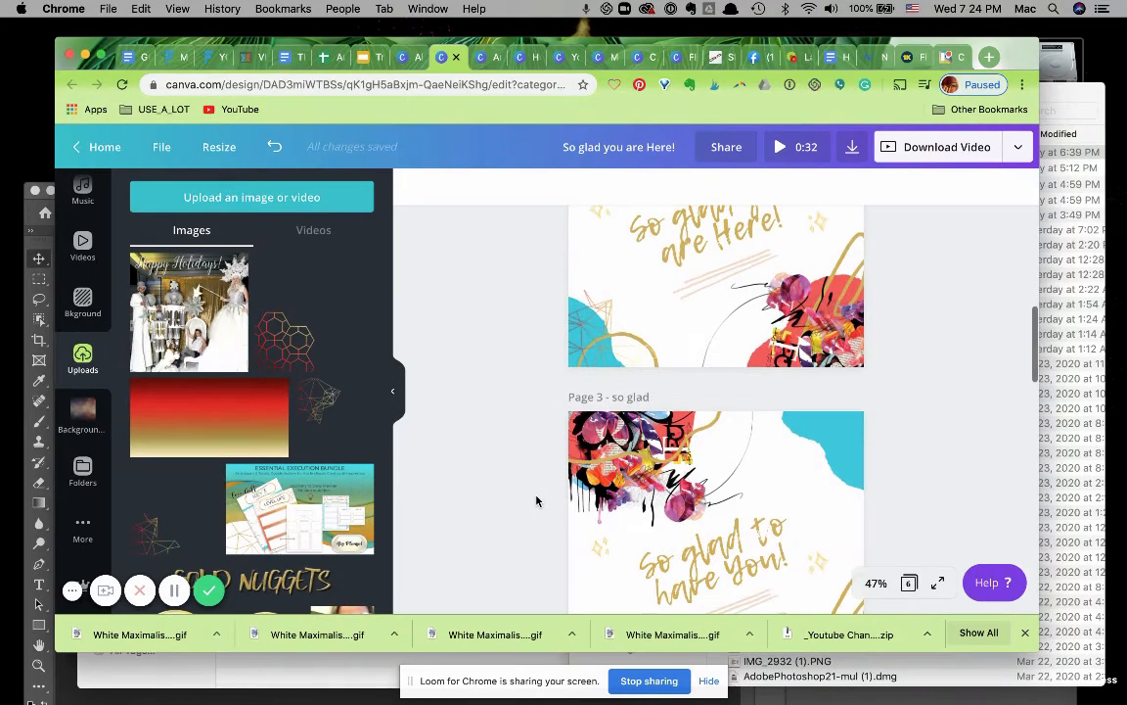
pyautogui.scroll(-2, 536, 500)
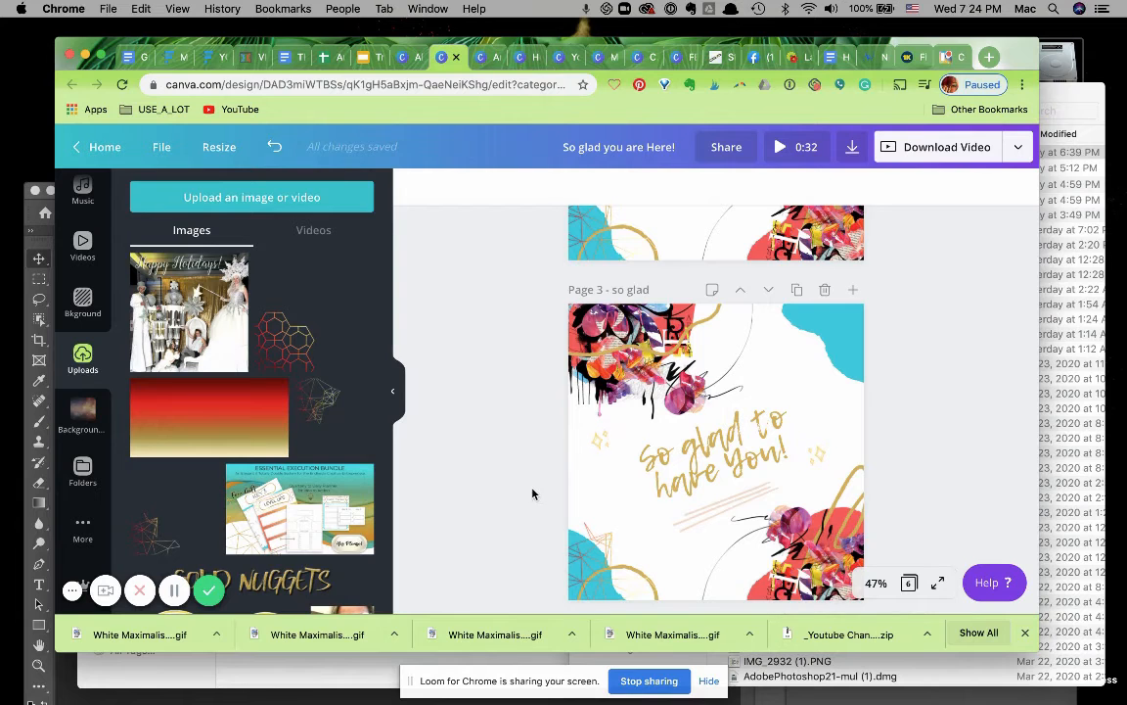
pyautogui.scroll(3, 509, 461)
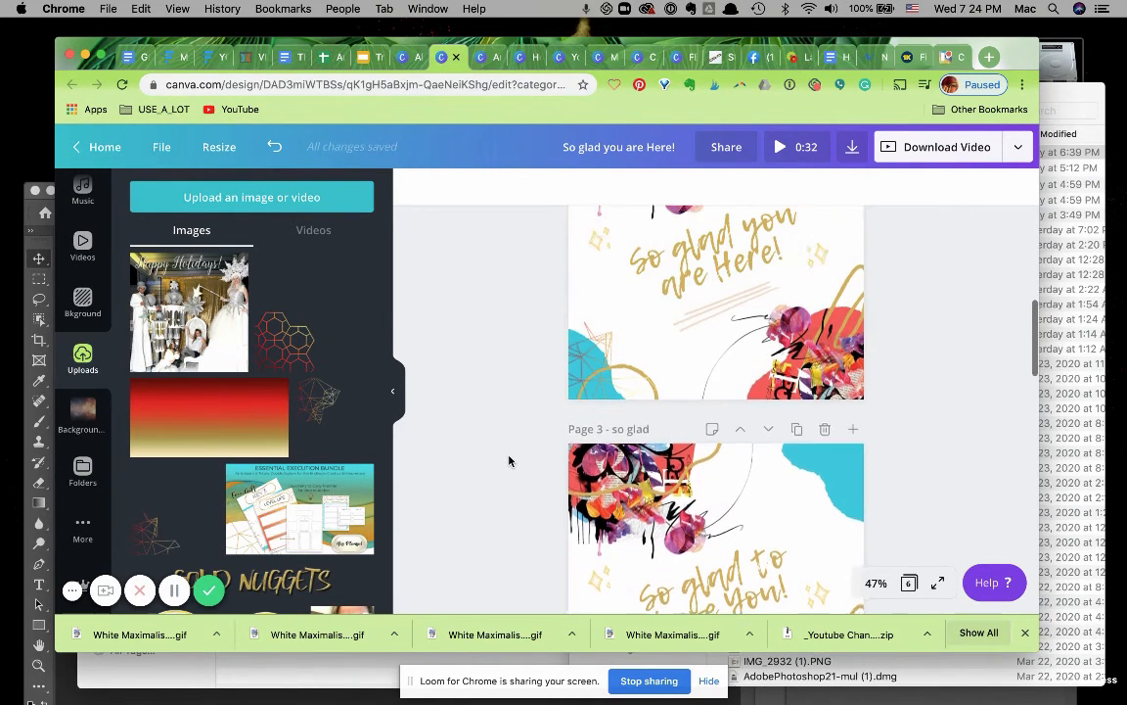
pyautogui.scroll(1, 509, 461)
pyautogui.scroll(2, 511, 458)
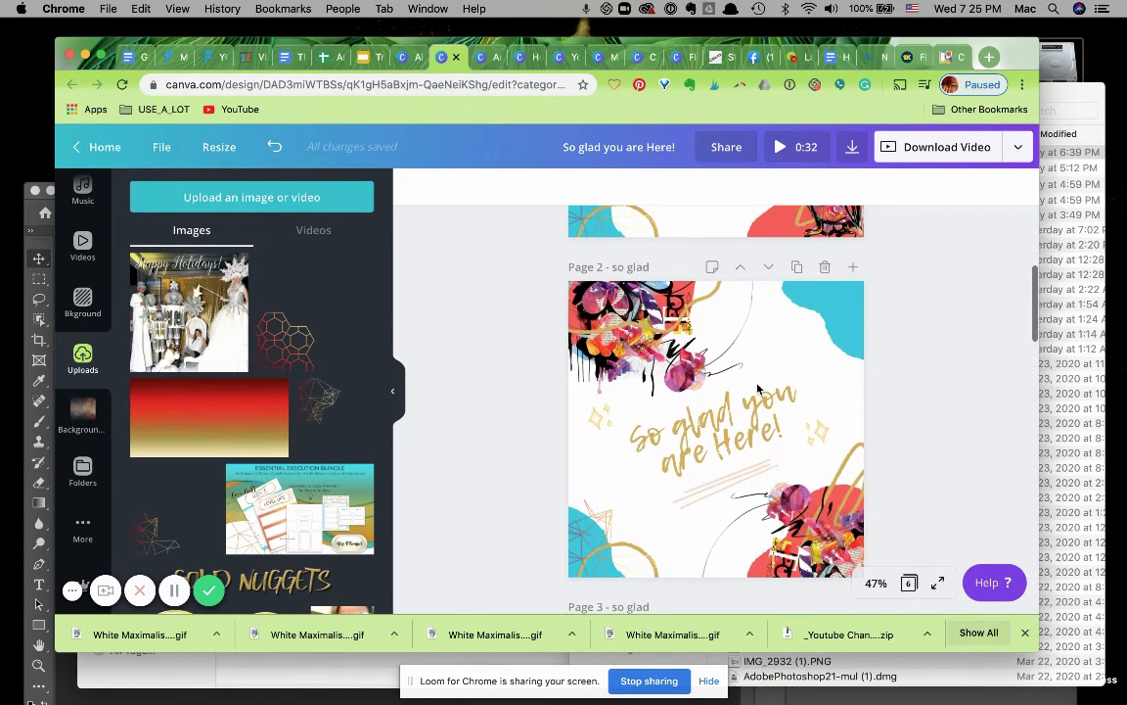
pyautogui.click(918, 155)
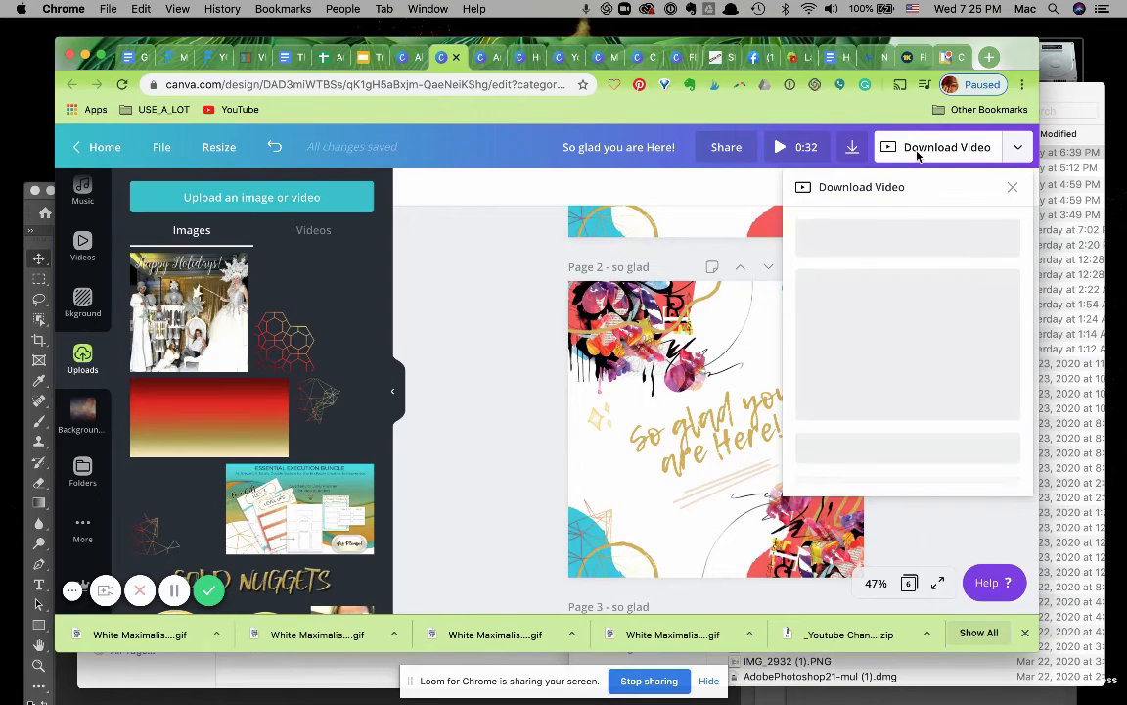
pyautogui.click(865, 282)
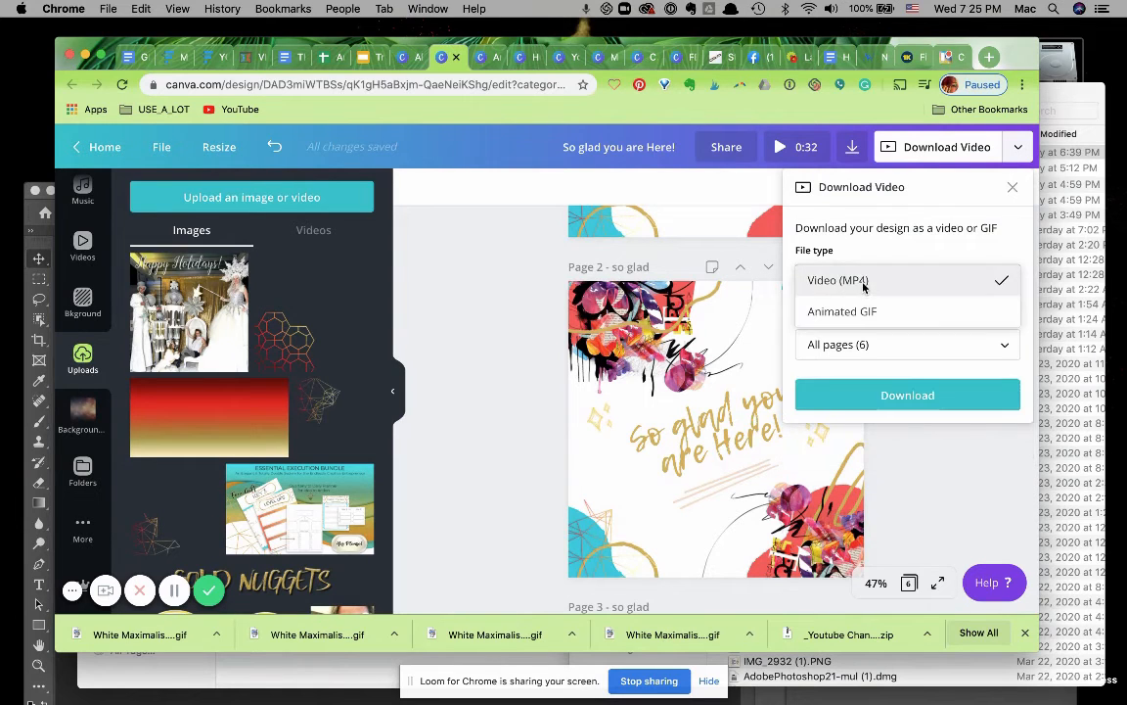
pyautogui.click(864, 314)
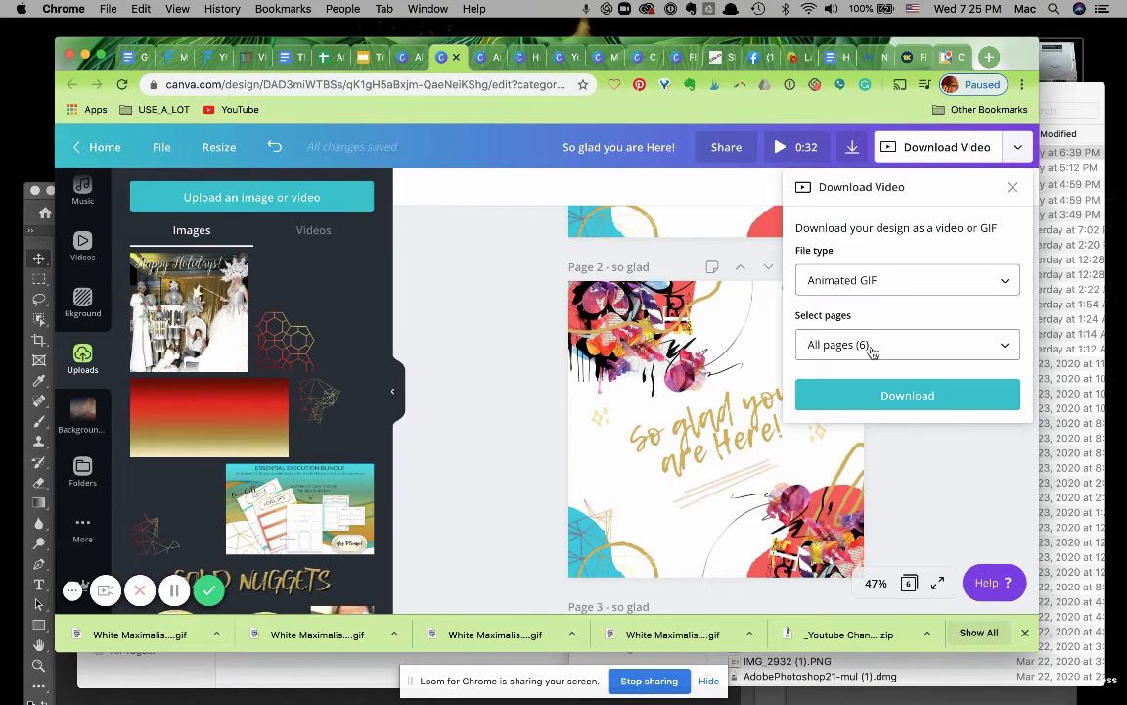
pyautogui.click(872, 348)
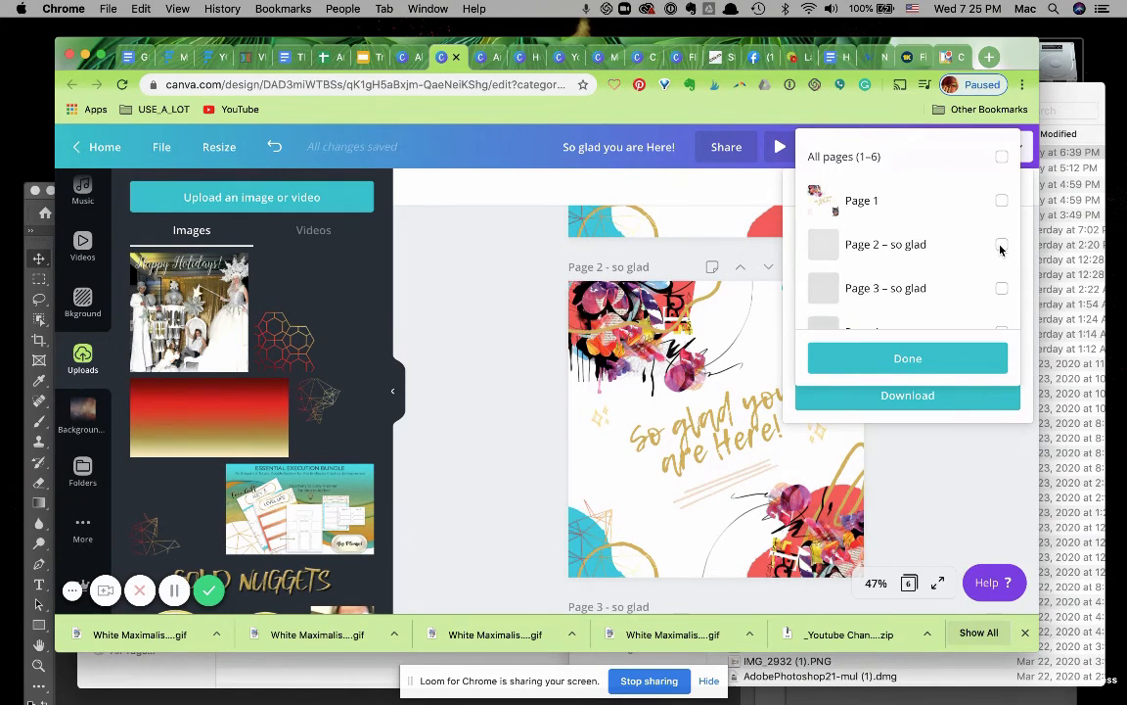
pyautogui.click(930, 361)
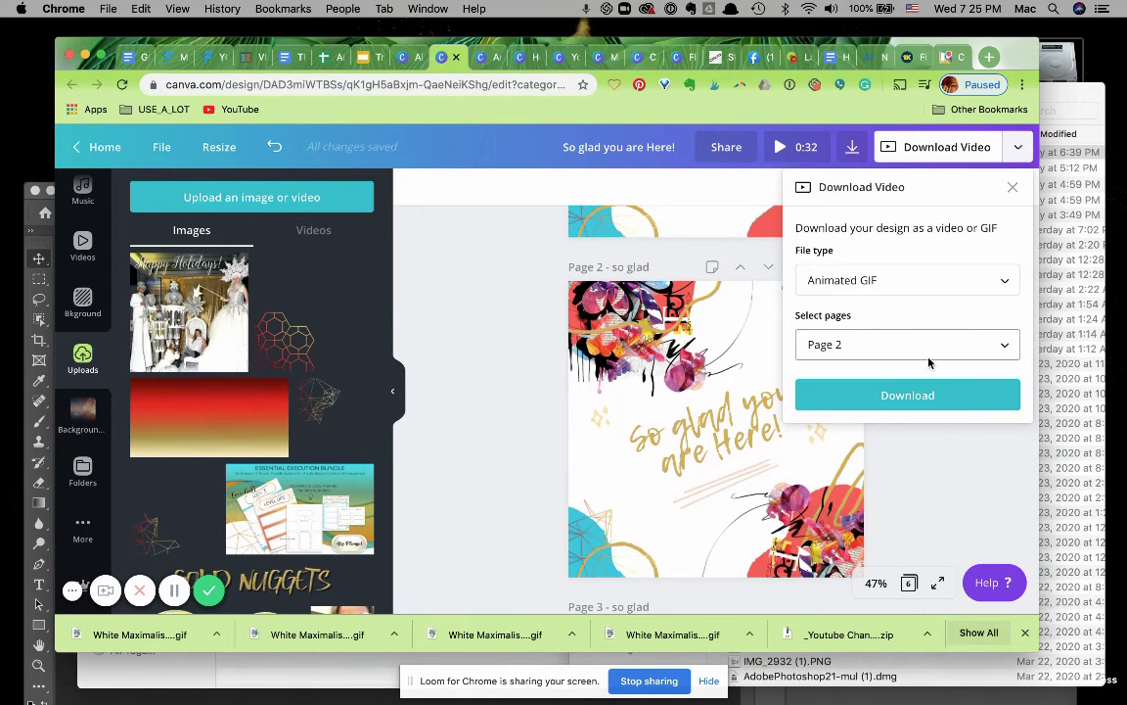
pyautogui.click(900, 392)
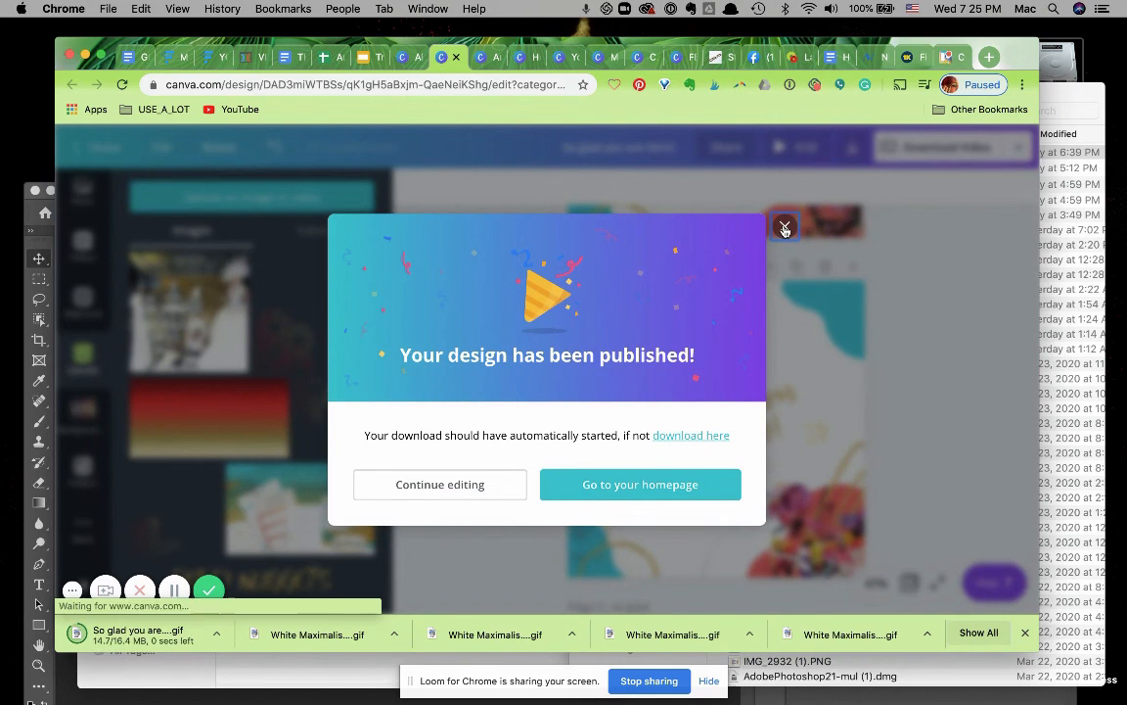
pyautogui.click(920, 411)
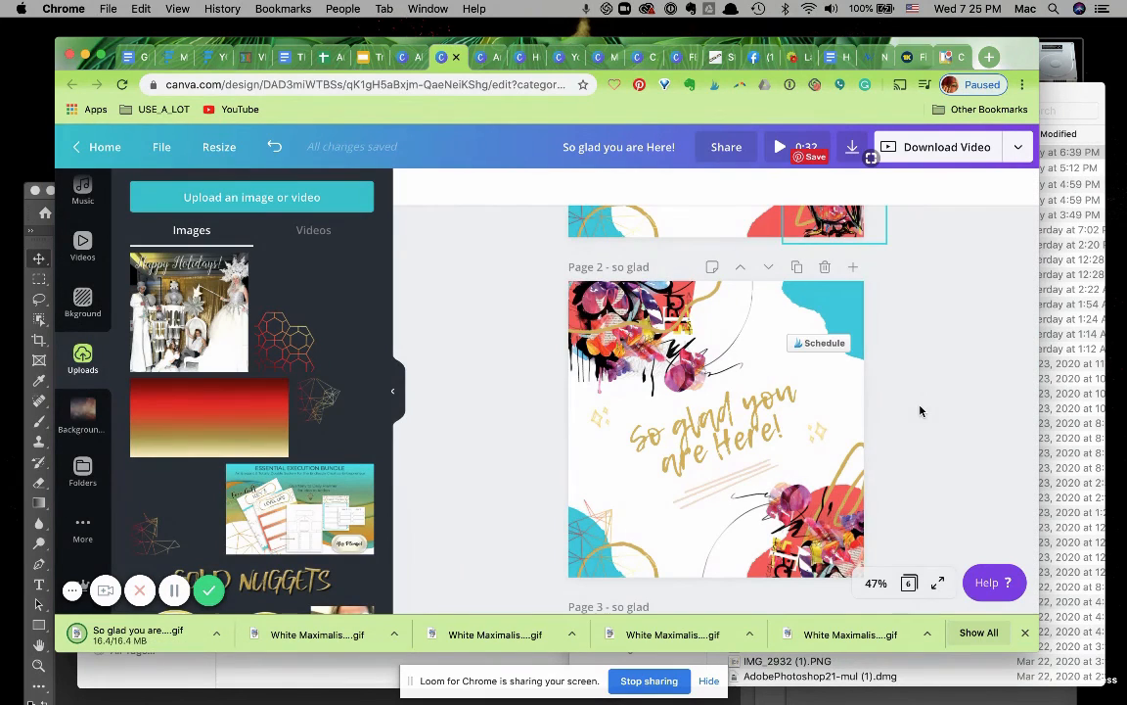